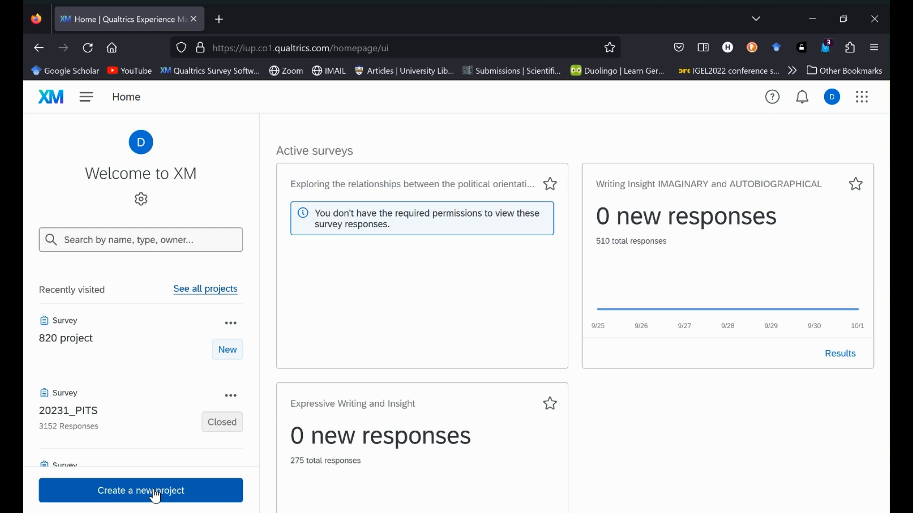
# Step: Begin a new project with Survey from scratch as its type, and finish the catalog's introductory tour
pyautogui.click(155, 496)
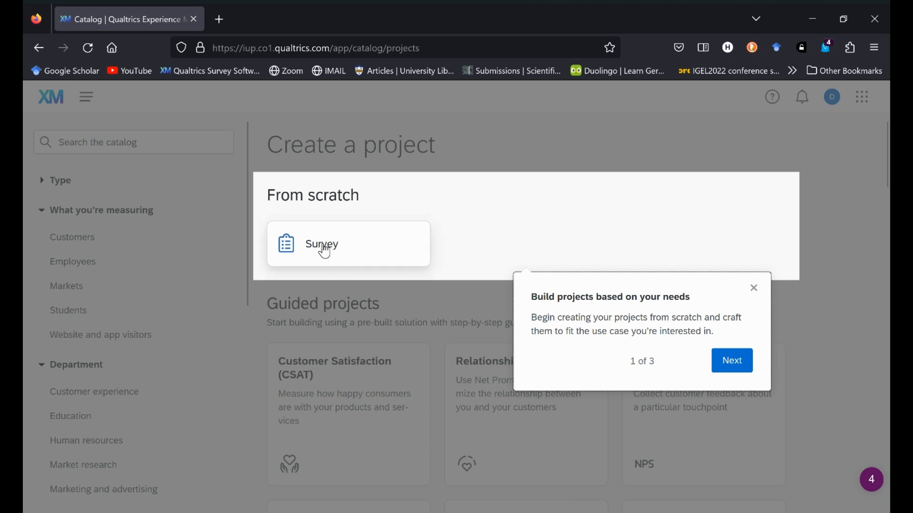
pyautogui.click(326, 252)
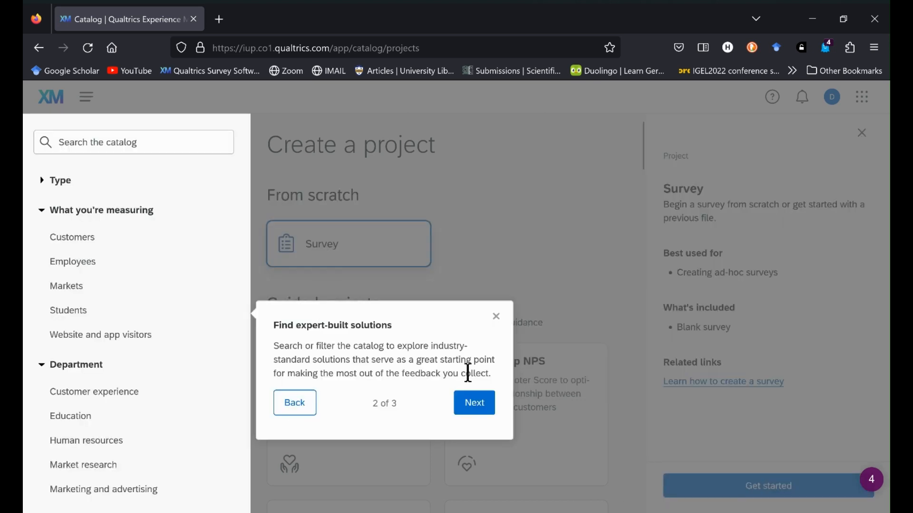
pyautogui.click(478, 414)
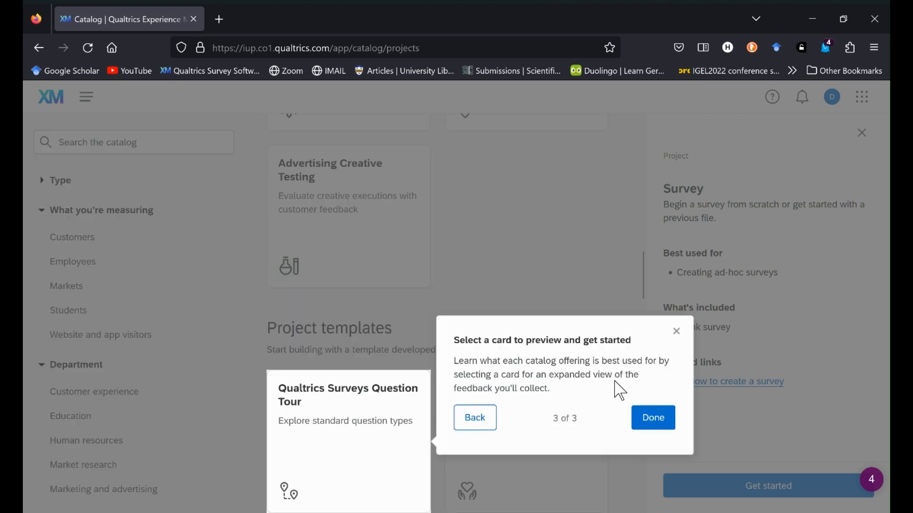
pyautogui.click(653, 418)
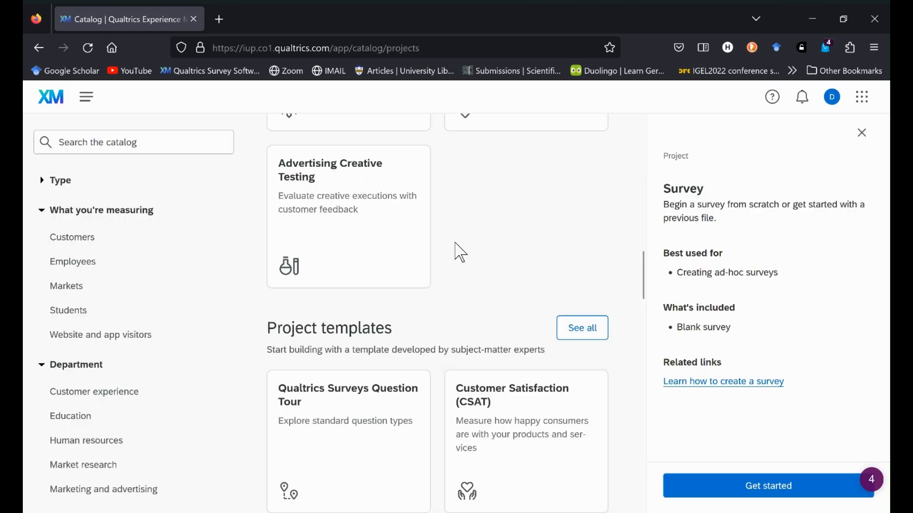
pyautogui.scroll(10, 457, 254)
pyautogui.scroll(-5, 457, 259)
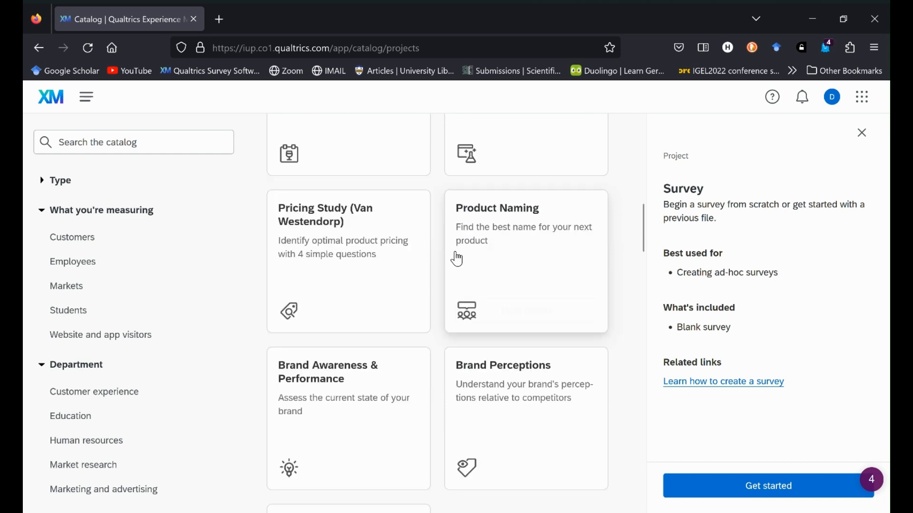
# Step: Create the blank survey project with the name "Difficult Situation Study"
pyautogui.click(780, 485)
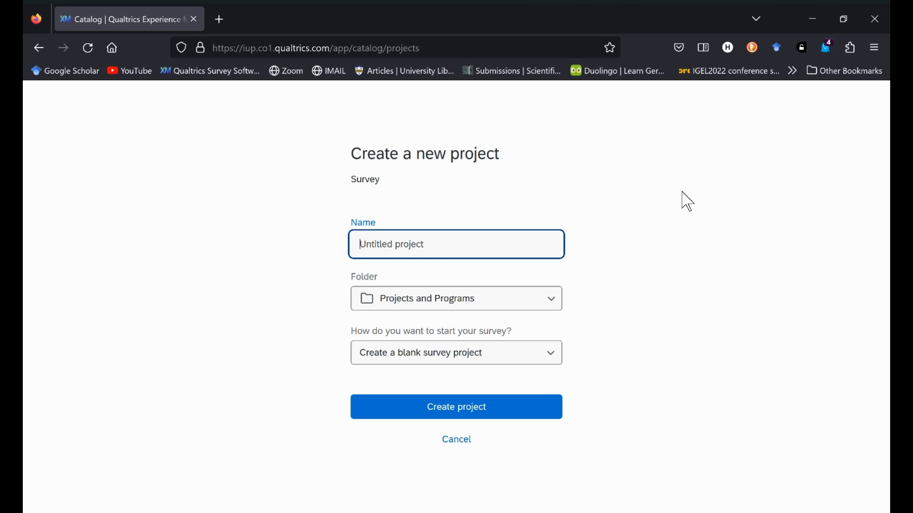
pyautogui.write('Difficult Situation Study')
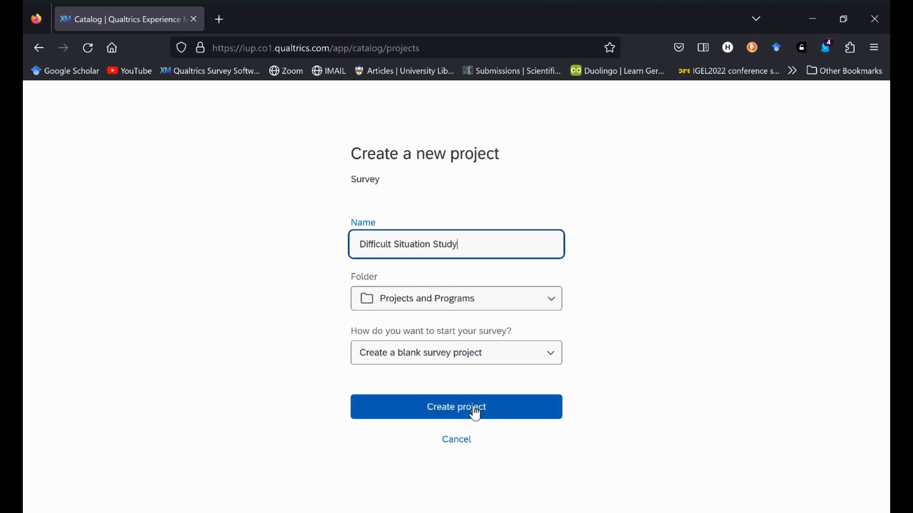
pyautogui.click(473, 409)
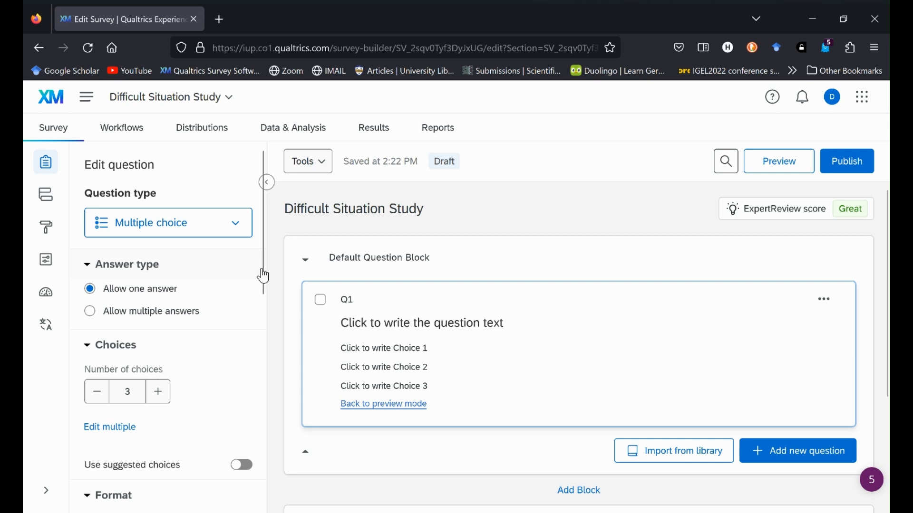
# Step: Rename the default question block to "Consent"
pyautogui.moveTo(261, 281); pyautogui.dragTo(284, 227)
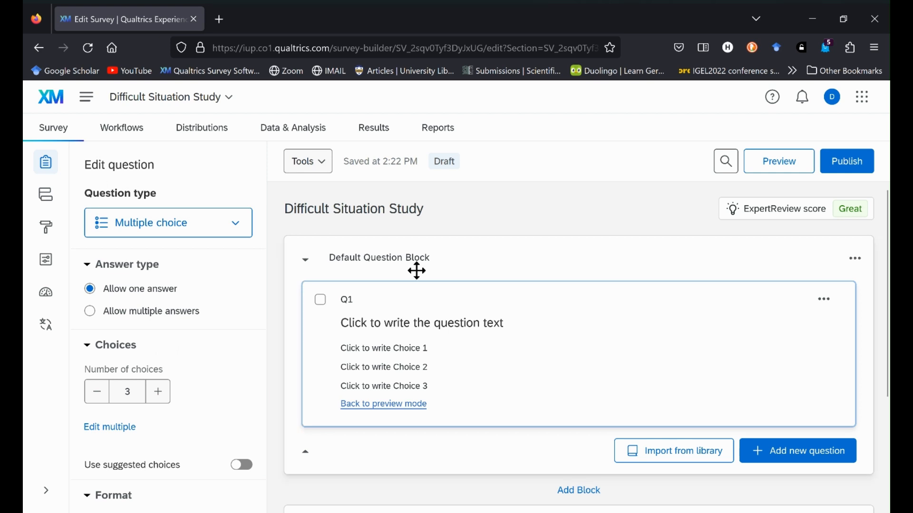
pyautogui.click(380, 262)
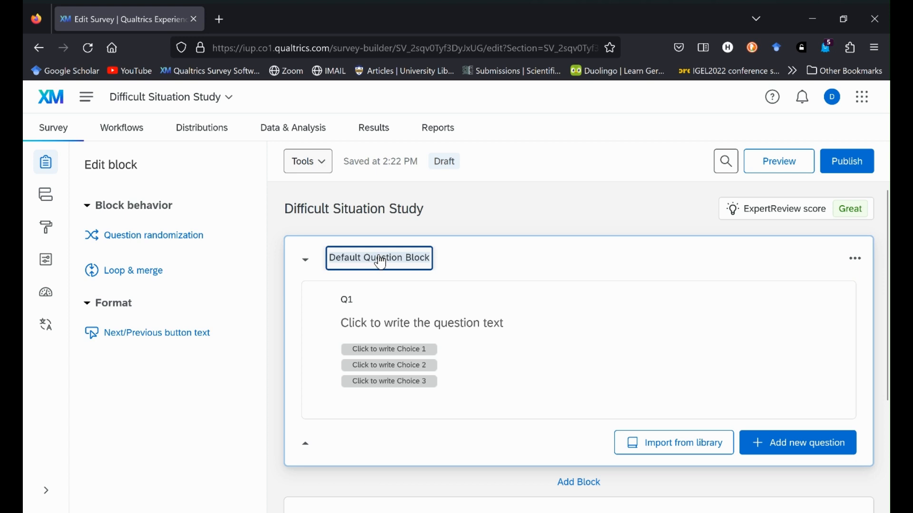
pyautogui.write('Consent')
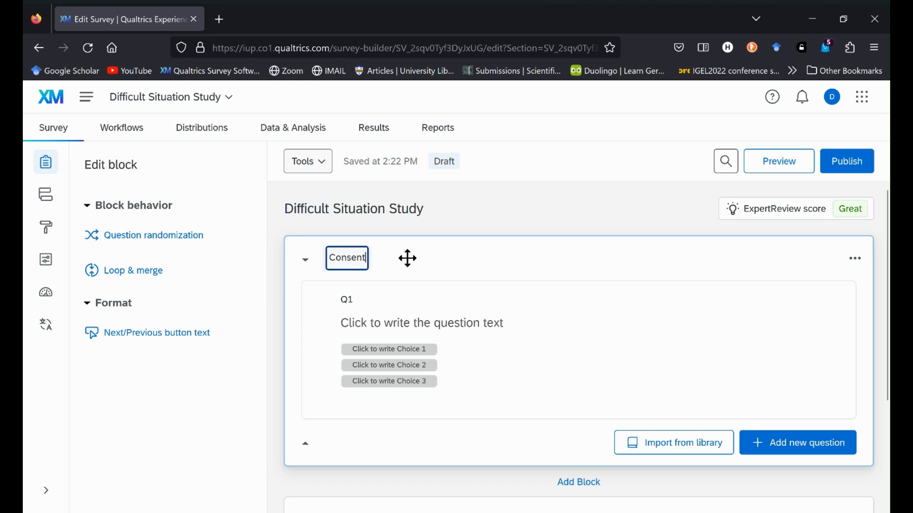
# Step: Change the question type of Q1 in the Consent block to Text / Graphic
pyautogui.click(408, 308)
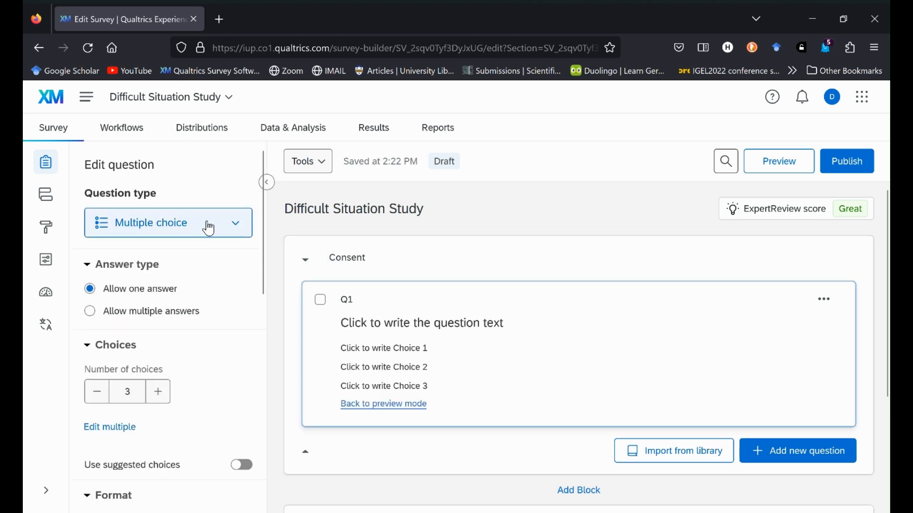
pyautogui.click(241, 229)
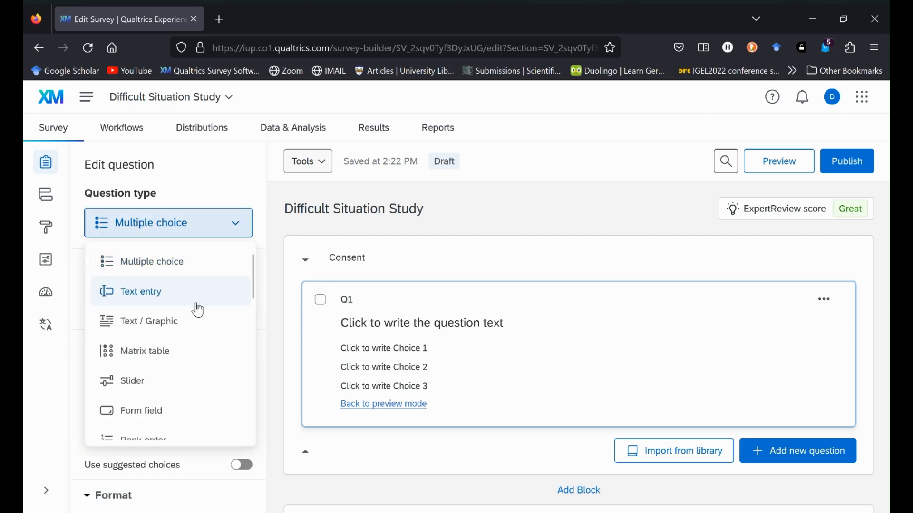
pyautogui.moveTo(167, 327)
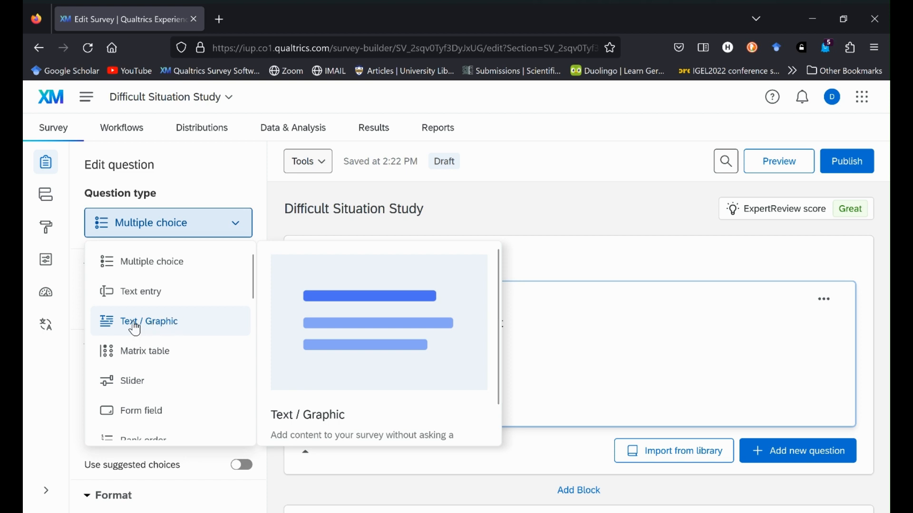
pyautogui.click(176, 327)
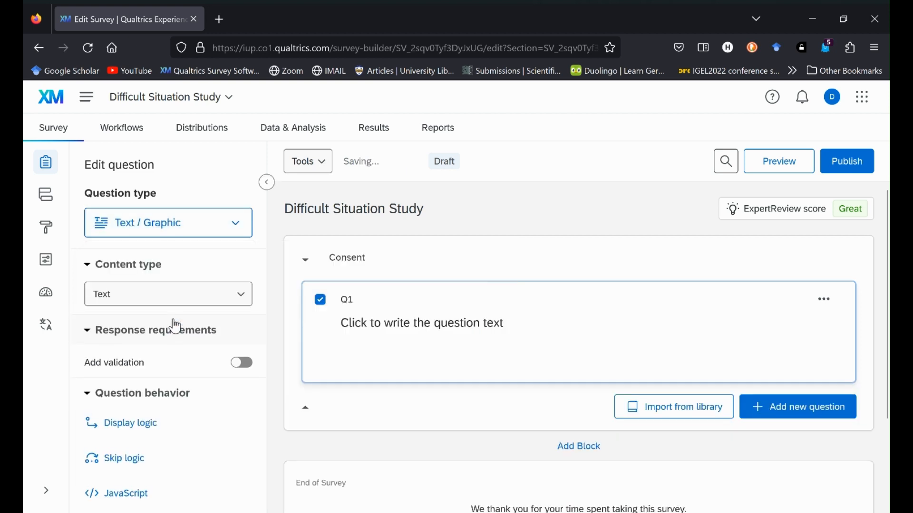
# Step: Replace Q1's placeholder text with the invitation paragraph beginning "You are invited to participate in a study of writing about personal experiences."
pyautogui.click(386, 326)
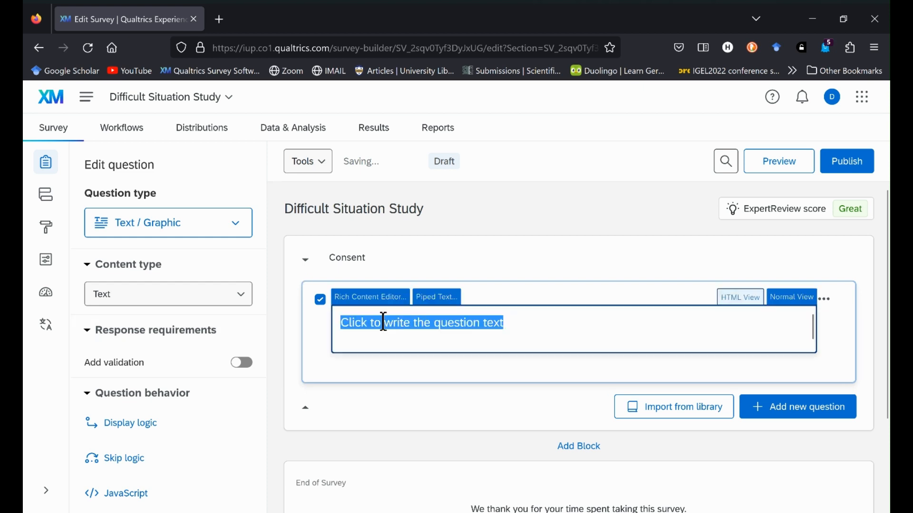
pyautogui.click(516, 318)
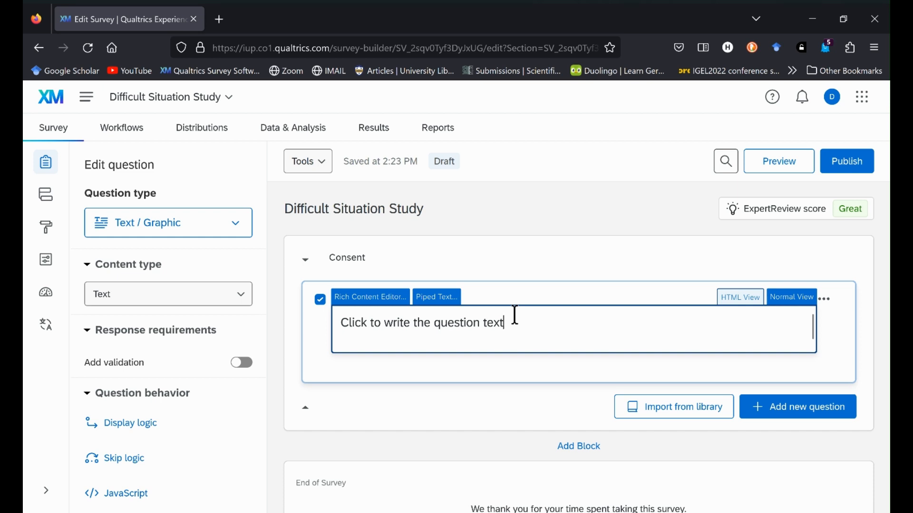
pyautogui.press('BackSpace')
pyautogui.press('BackSpace')
pyautogui.press('BackSpace')
pyautogui.press('BackSpace')
pyautogui.press('BackSpace')
pyautogui.press('BackSpace')
pyautogui.press('BackSpace')
pyautogui.press('BackSpace')
pyautogui.press('BackSpace')
pyautogui.press('BackSpace')
pyautogui.press('BackSpace')
pyautogui.press('BackSpace')
pyautogui.press('BackSpace')
pyautogui.press('BackSpace')
pyautogui.press('BackSpace')
pyautogui.press('BackSpace')
pyautogui.press('BackSpace')
pyautogui.press('BackSpace')
pyautogui.press('BackSpace')
pyautogui.press('BackSpace')
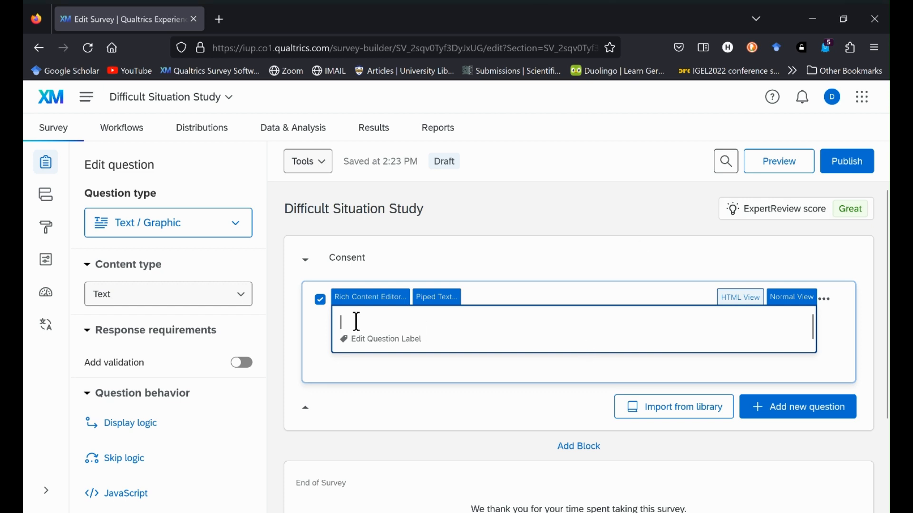
pyautogui.hotkey('ctrl', 'z')
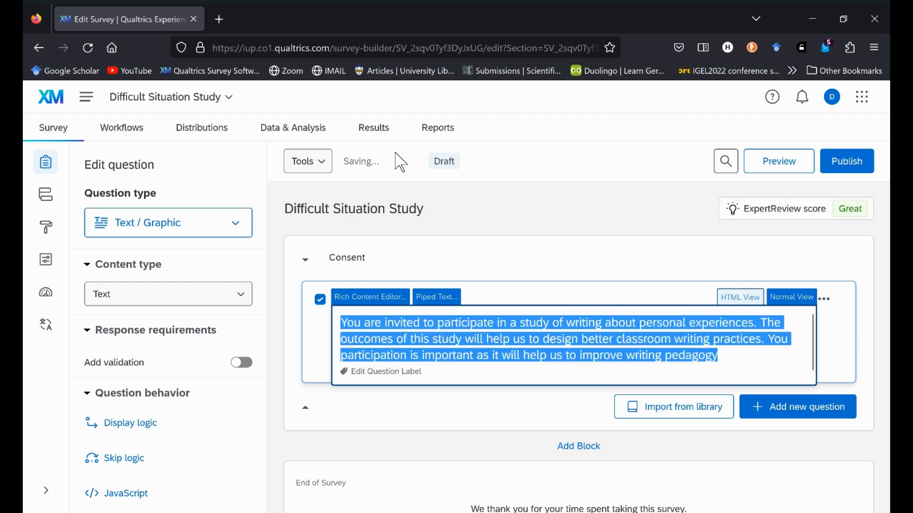
pyautogui.click(732, 357)
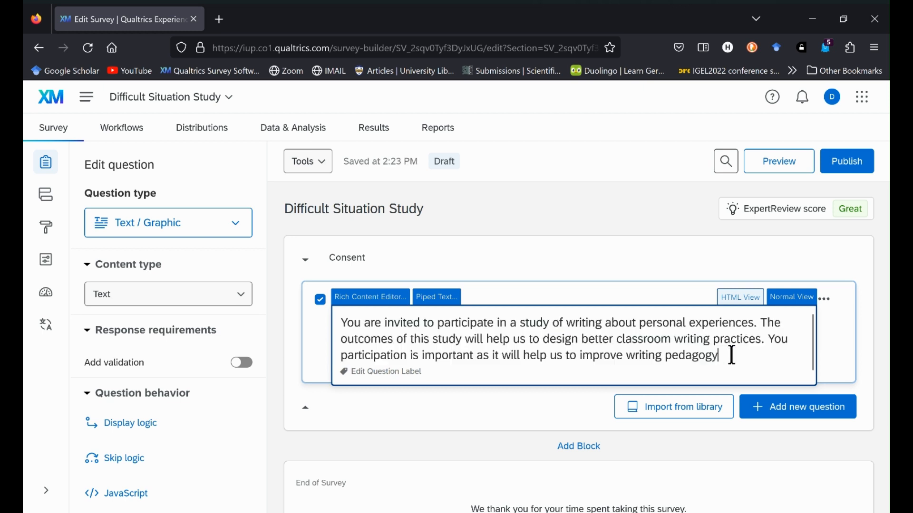
# Step: Add a second consent paragraph below the invitation, beginning "As a participant in this study you will be asked to conduct a short writing task"
pyautogui.press('Return')
pyautogui.press('Return')
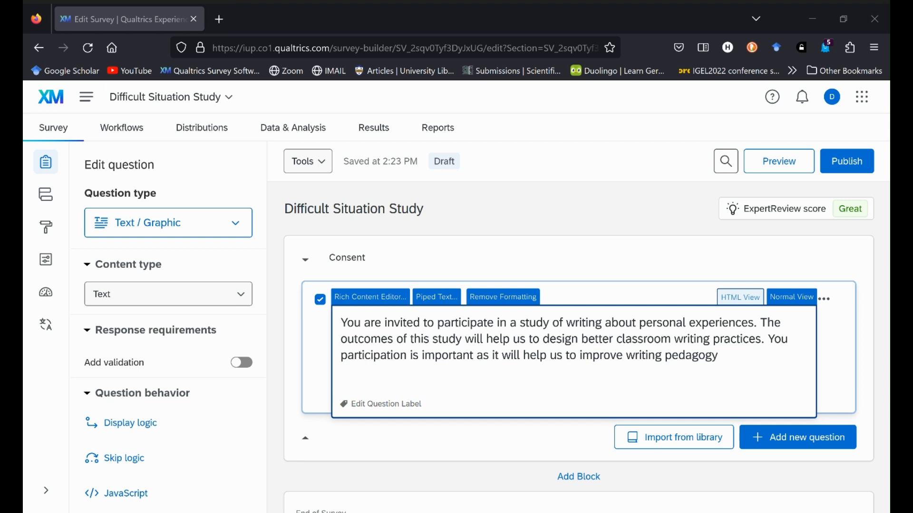
pyautogui.click(358, 380)
pyautogui.press('Return')
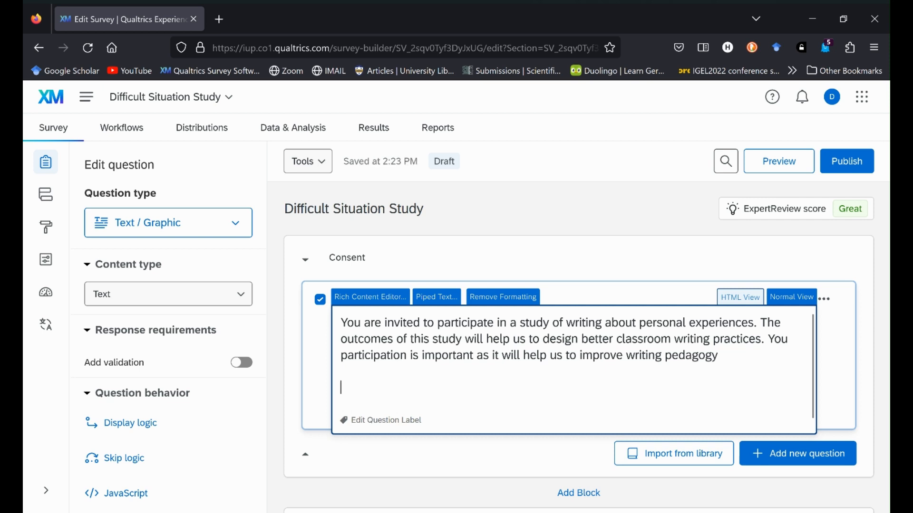
pyautogui.hotkey('ctrl', 'v')
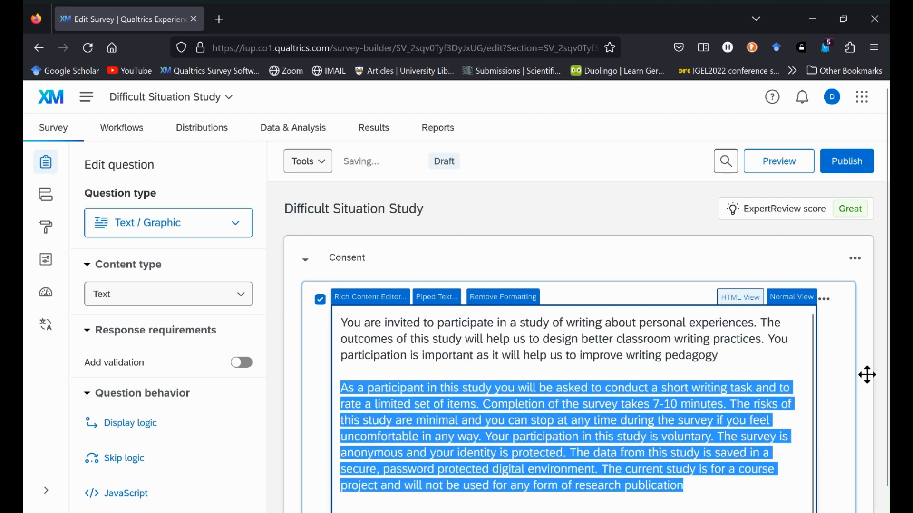
pyautogui.click(740, 371)
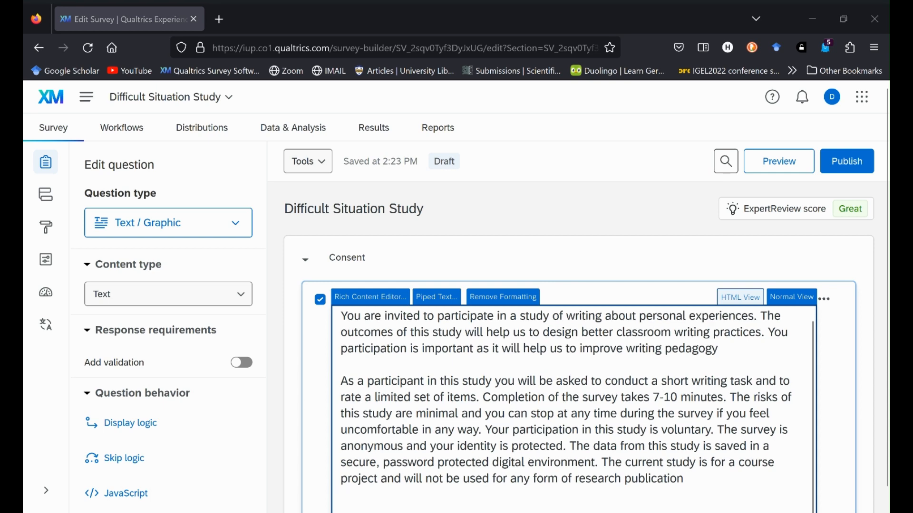
pyautogui.scroll(-5, 847, 298)
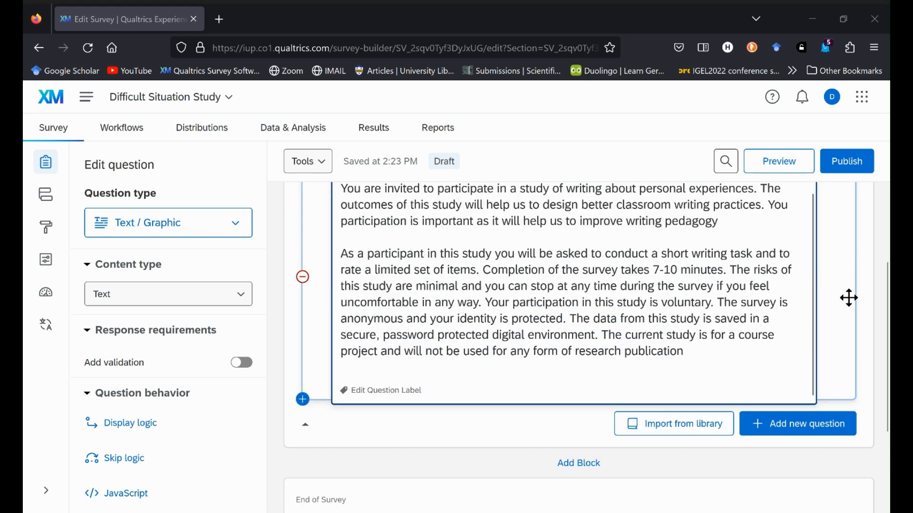
pyautogui.scroll(3, 849, 299)
pyautogui.scroll(1, 528, 303)
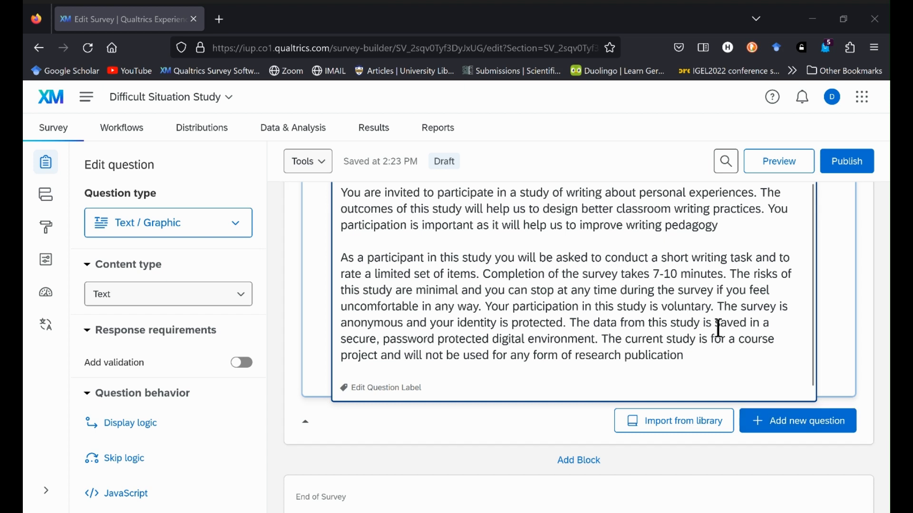
# Step: Add a multiple choice question below the consent text and reduce its number of choices to 2
pyautogui.click(789, 428)
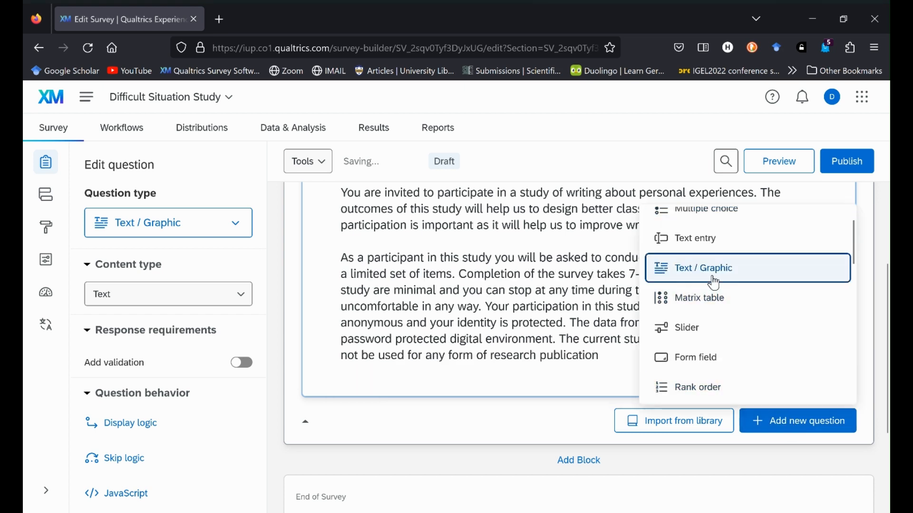
pyautogui.scroll(1, 703, 223)
pyautogui.click(703, 222)
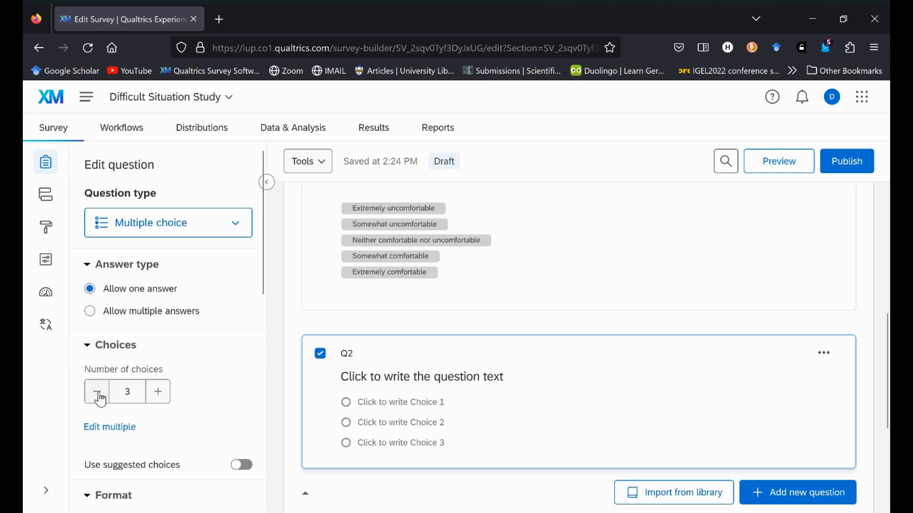
pyautogui.click(97, 391)
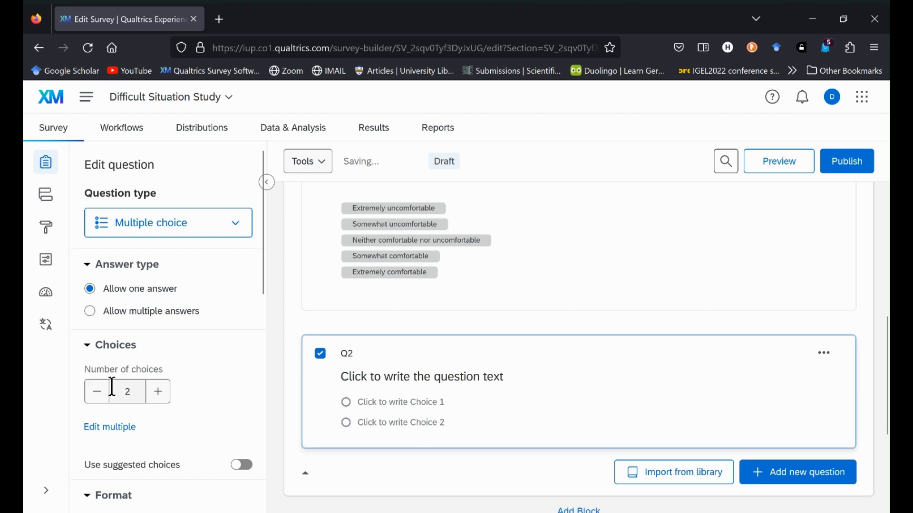
# Step: Replace Q2's placeholder question text with "Do you agree to participate in this study?"
pyautogui.click(390, 374)
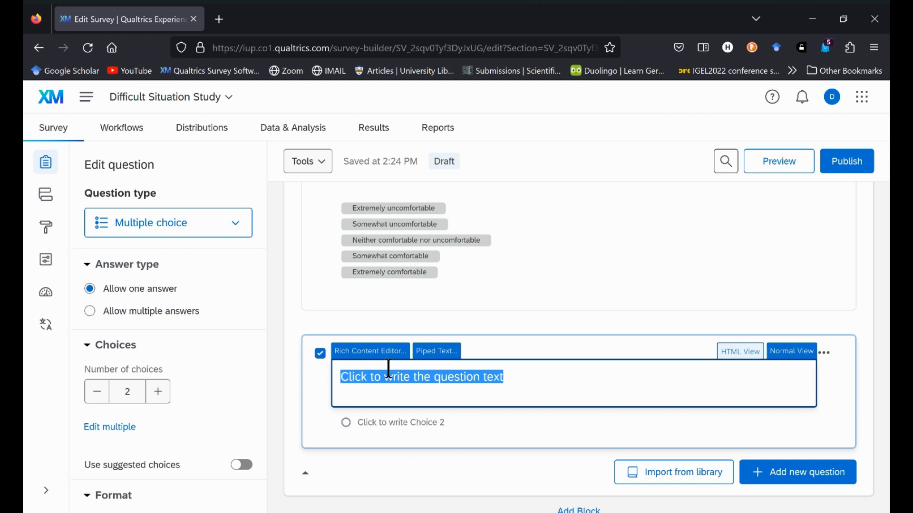
pyautogui.scroll(4, 526, 275)
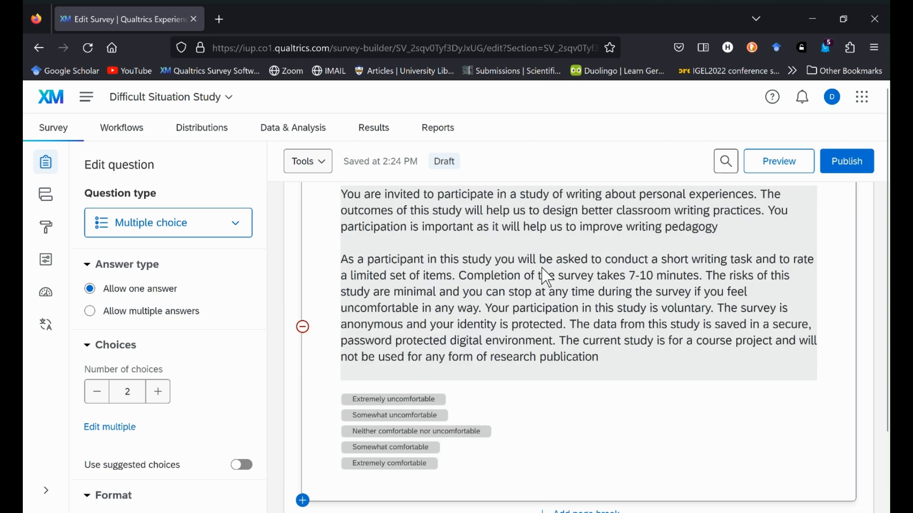
pyautogui.scroll(-3, 547, 276)
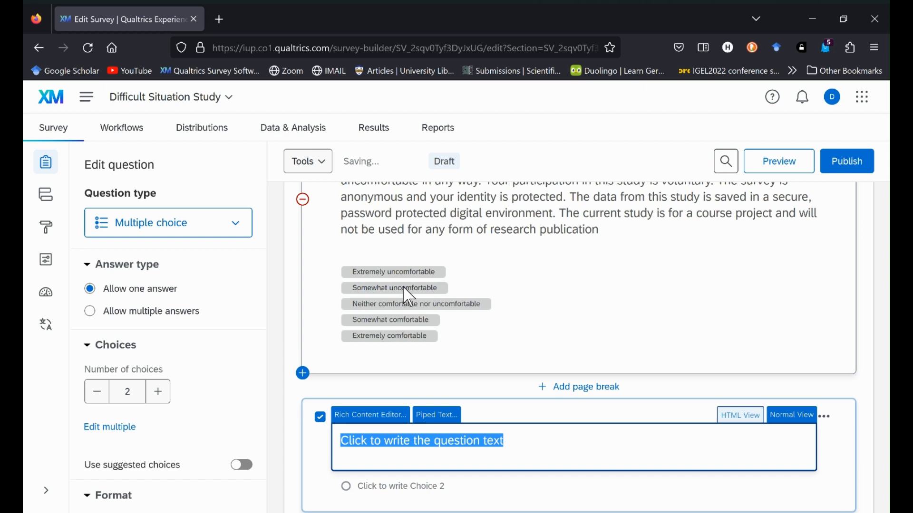
pyautogui.write('Do yo')
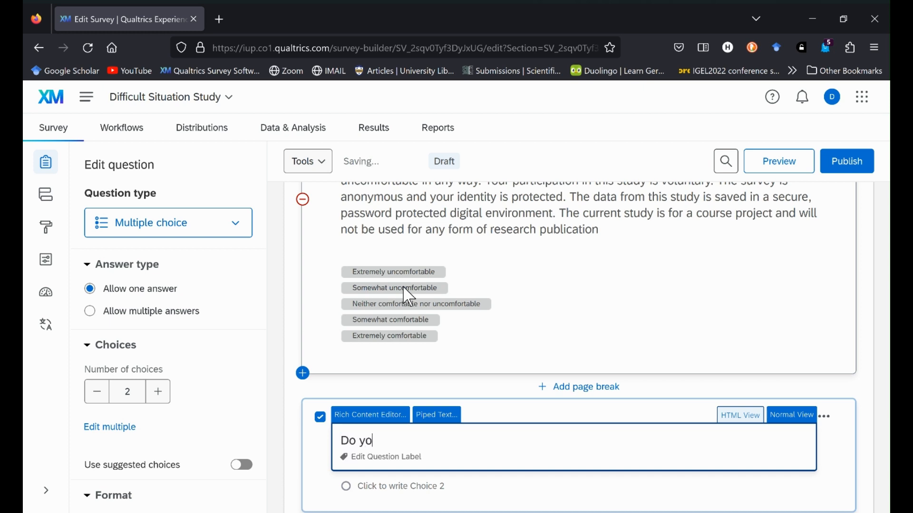
pyautogui.write('u agree to part')
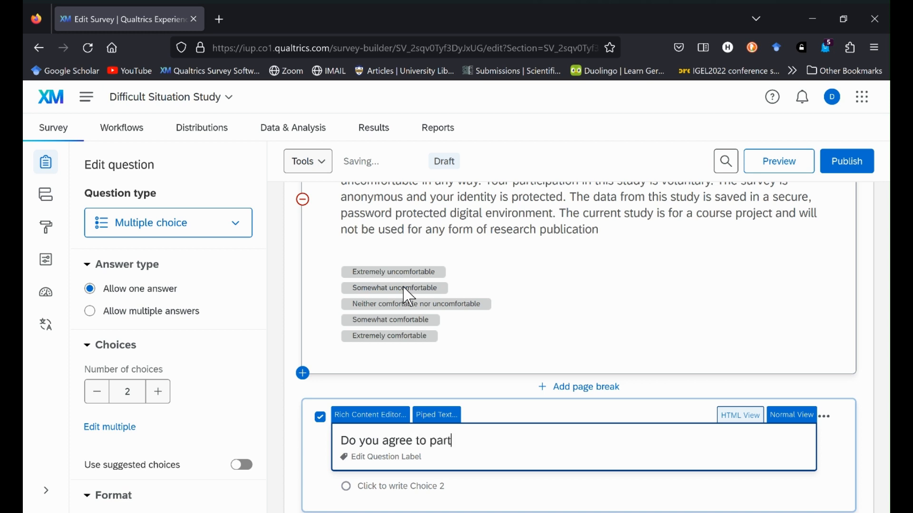
pyautogui.write('icipate in')
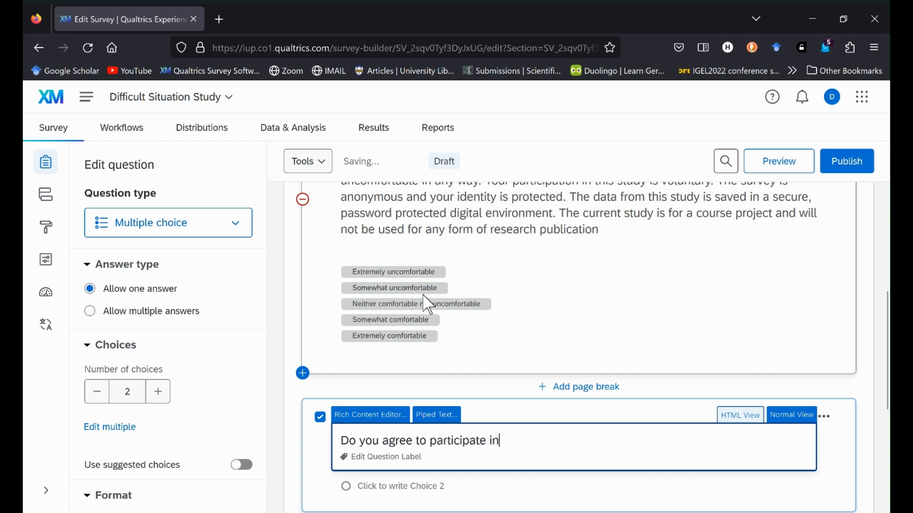
pyautogui.write(' this study?')
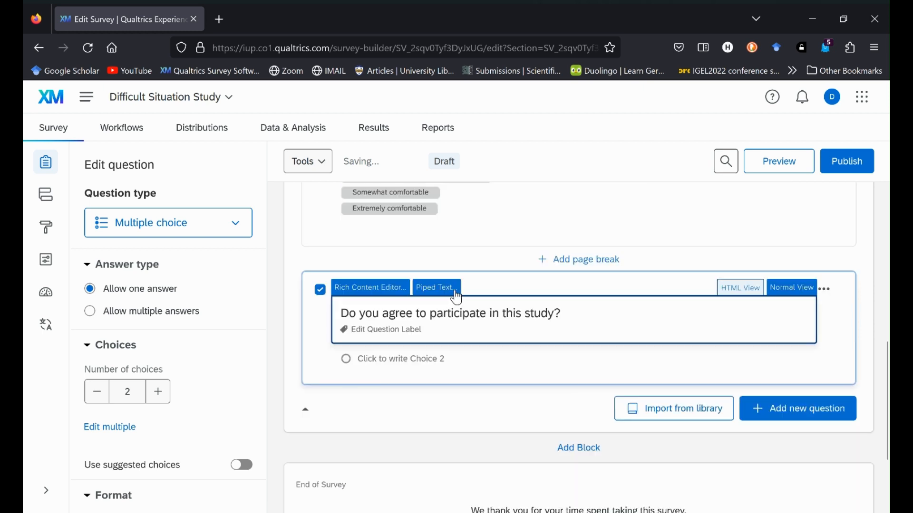
pyautogui.scroll(-3, 452, 300)
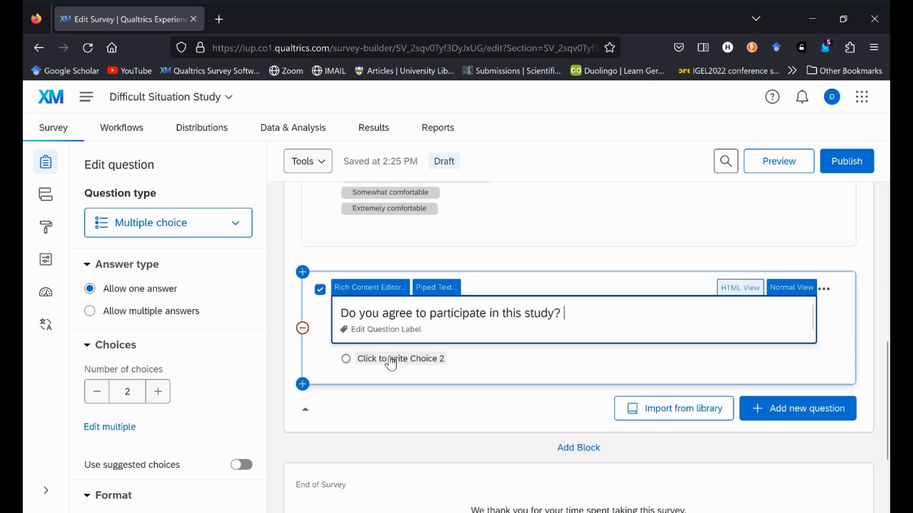
pyautogui.click(583, 371)
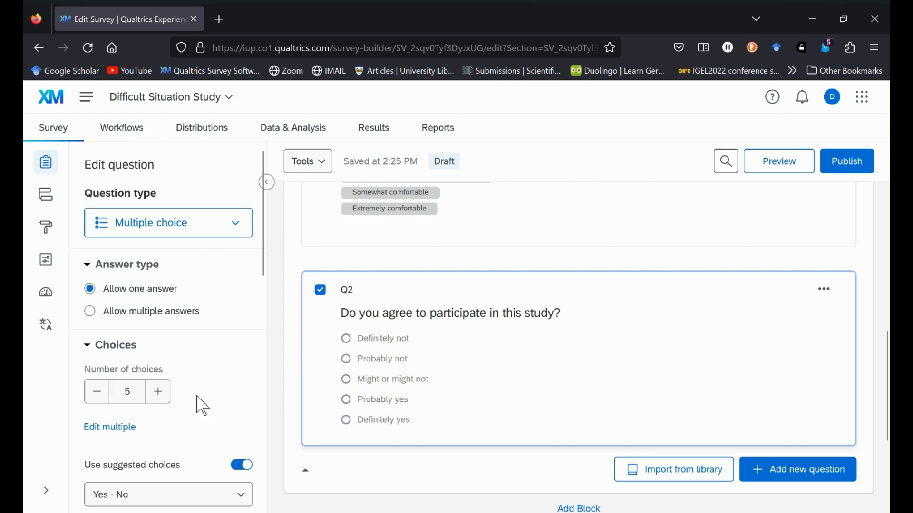
# Step: Reduce the agreement question's suggested Yes - No answers to 2 choices, No and Yes
pyautogui.click(96, 394)
pyautogui.click(96, 394)
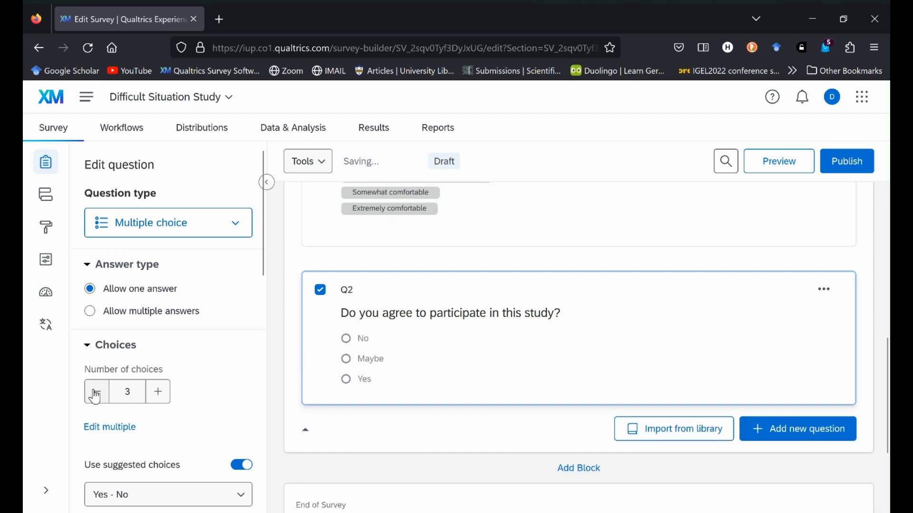
pyautogui.click(96, 394)
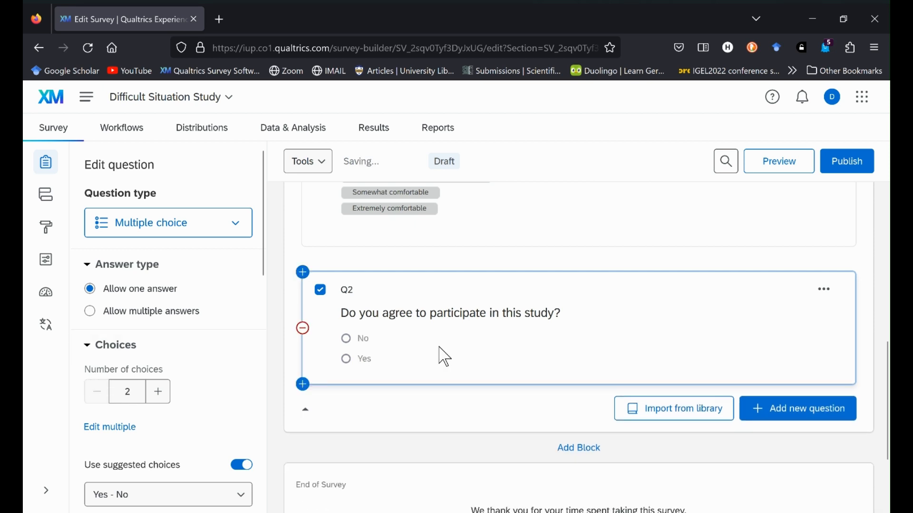
pyautogui.scroll(3, 444, 352)
pyautogui.scroll(-3, 442, 352)
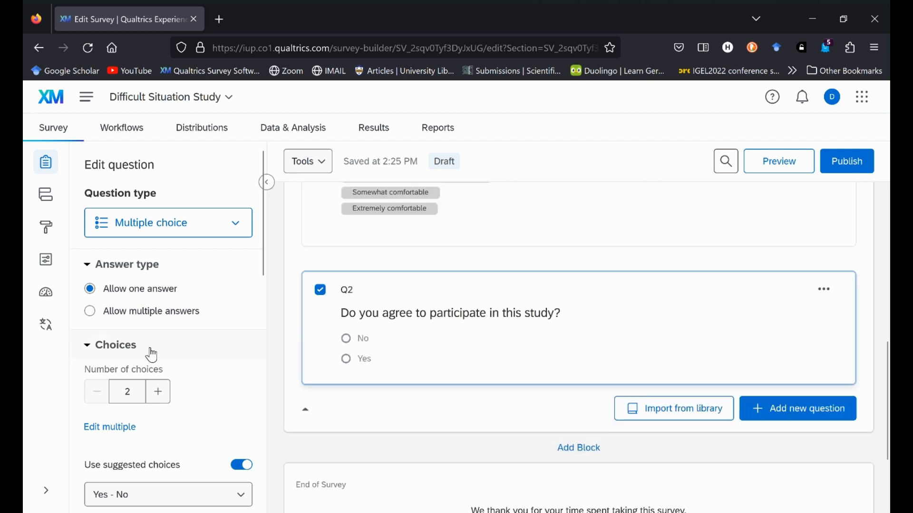
# Step: Add skip logic to the agreement question that skips to End of Survey if No Is Selected
pyautogui.scroll(-3, 151, 354)
pyautogui.scroll(-2, 156, 354)
pyautogui.scroll(5, 177, 336)
pyautogui.scroll(-1, 195, 342)
pyautogui.scroll(-4, 197, 342)
pyautogui.scroll(-2, 195, 341)
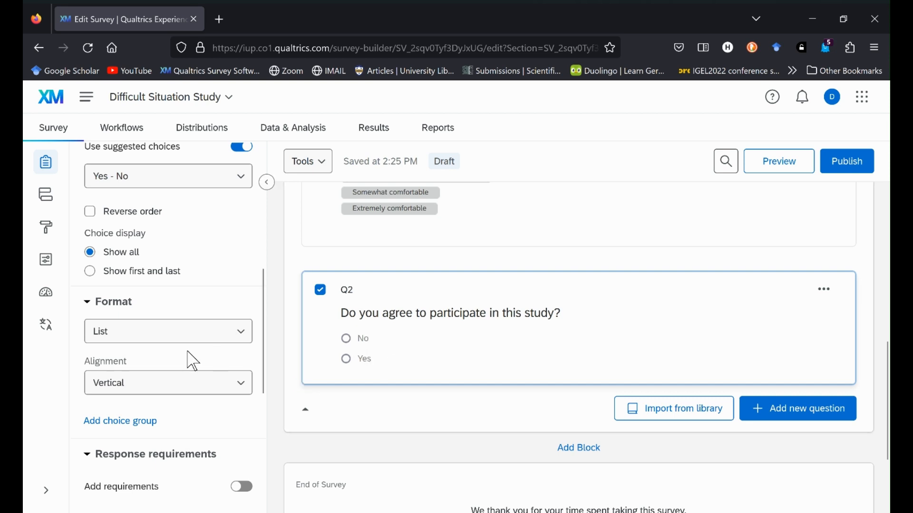
pyautogui.scroll(-5, 192, 361)
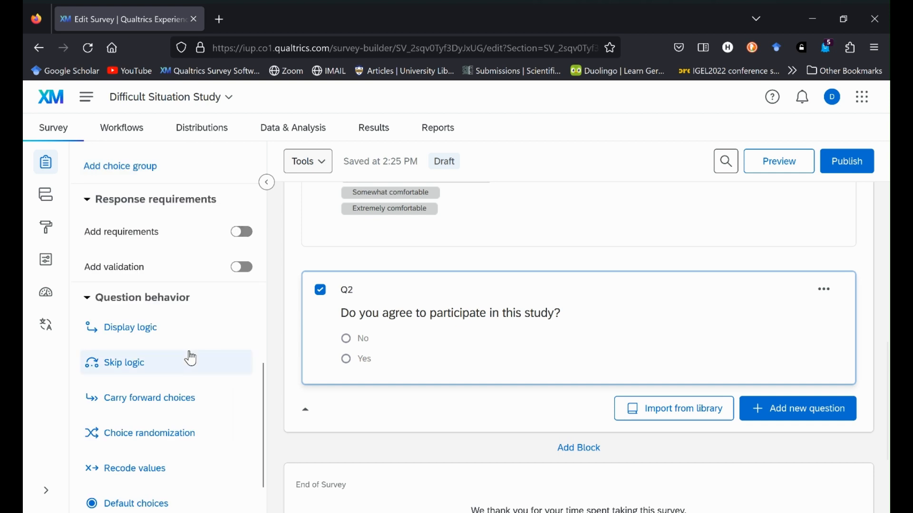
pyautogui.click(131, 367)
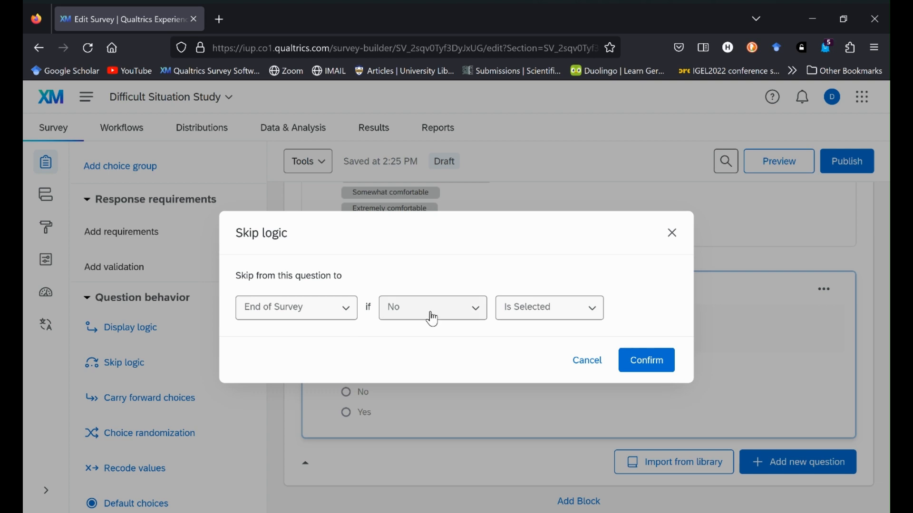
pyautogui.click(648, 362)
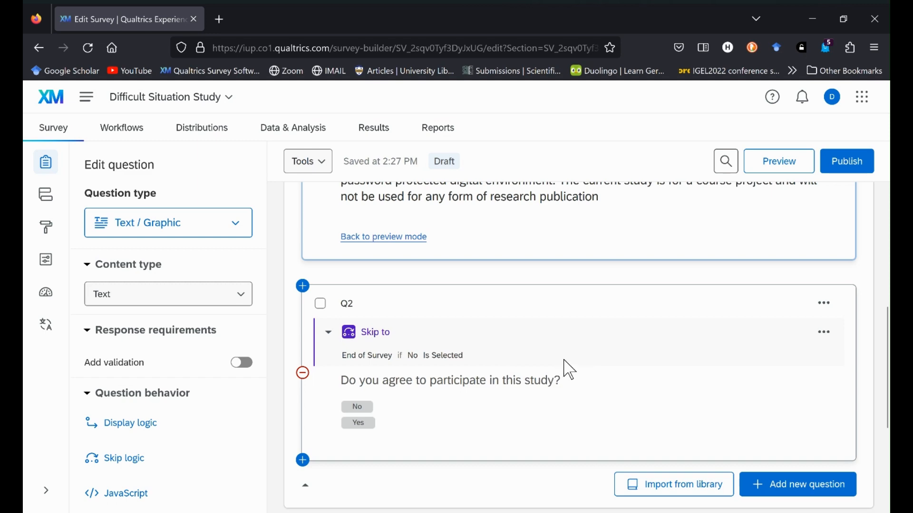
# Step: Add a new block below the Consent block and name it "Pre Scales"
pyautogui.scroll(5, 569, 370)
pyautogui.scroll(-2, 569, 370)
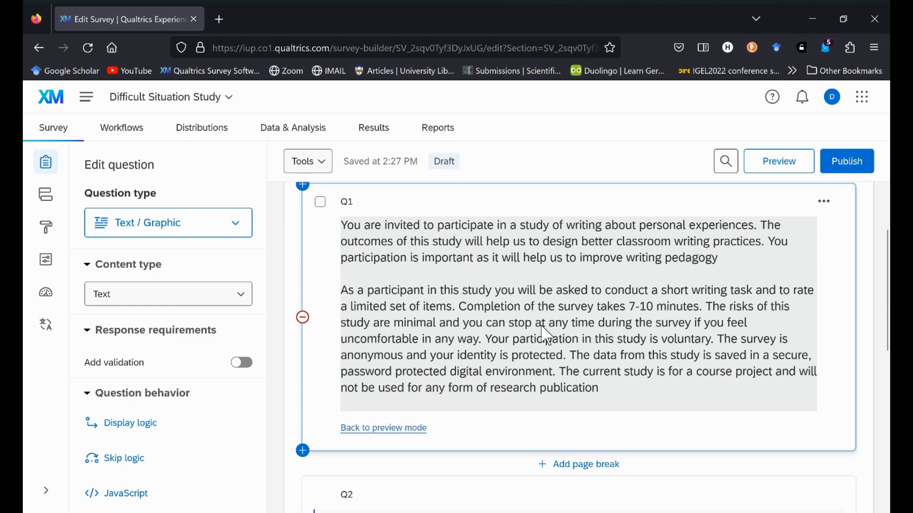
pyautogui.scroll(-5, 546, 336)
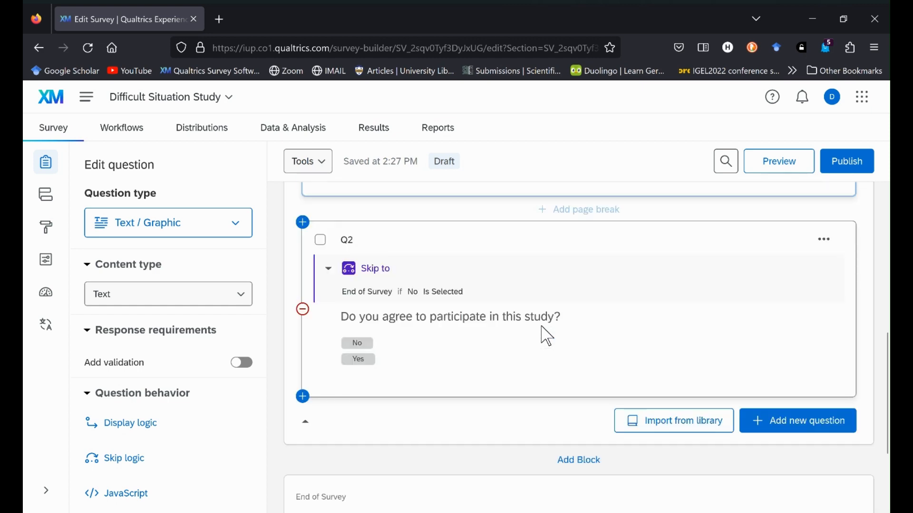
pyautogui.scroll(-3, 518, 344)
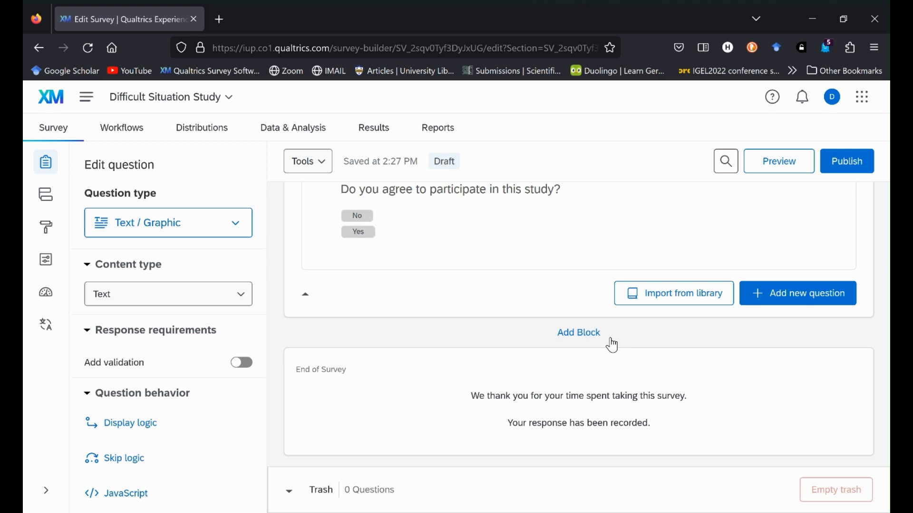
pyautogui.click(581, 335)
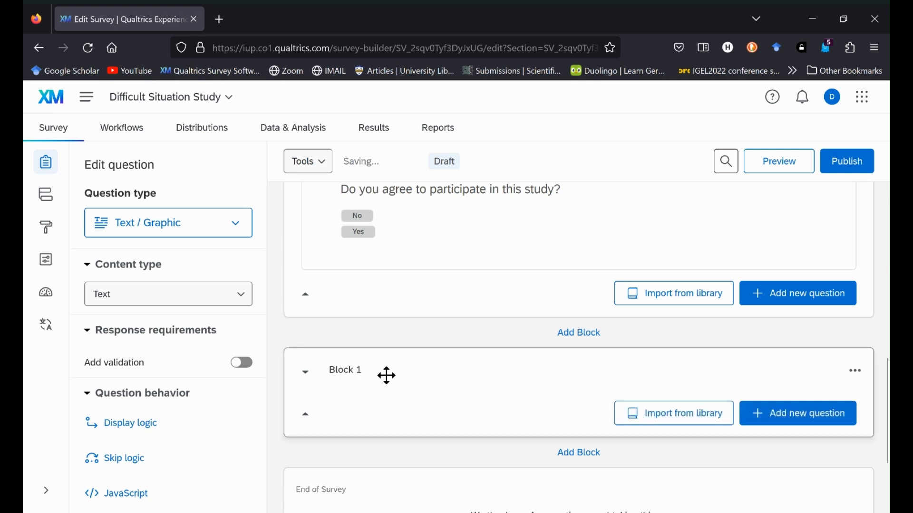
pyautogui.click(348, 376)
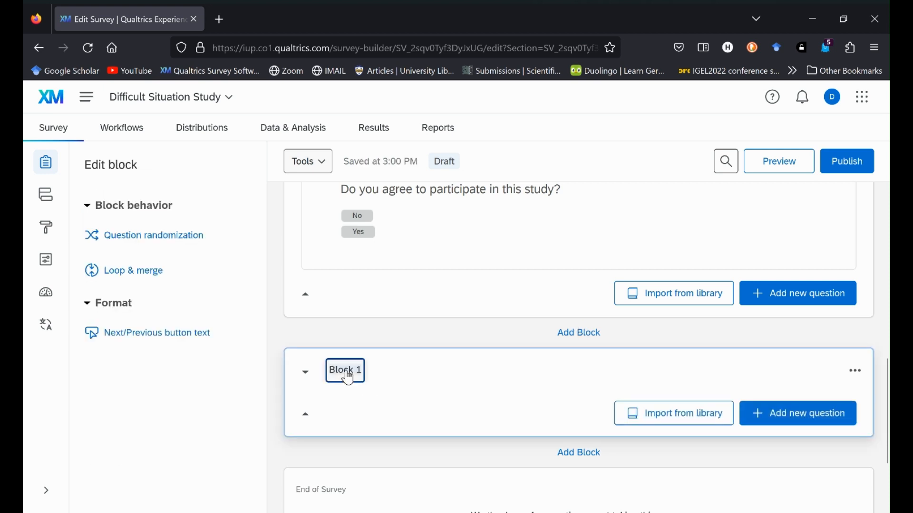
pyautogui.write('Pre')
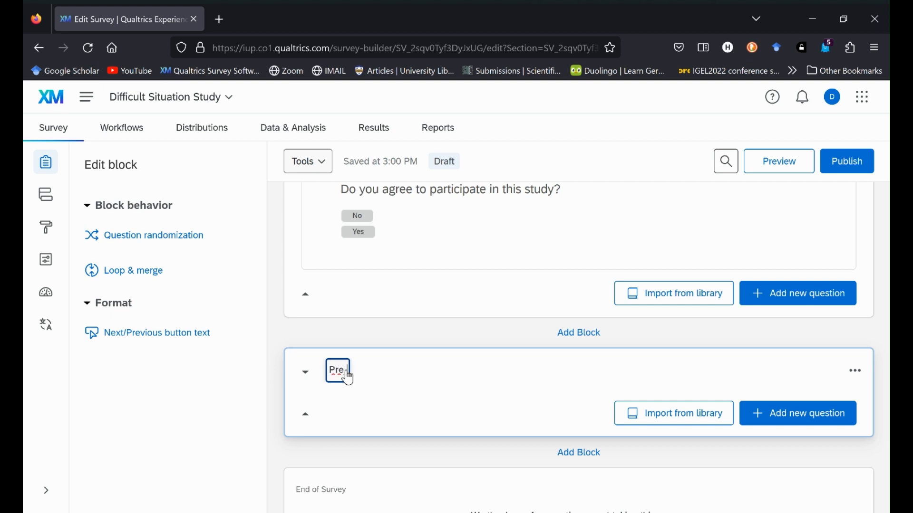
pyautogui.write(' Scales')
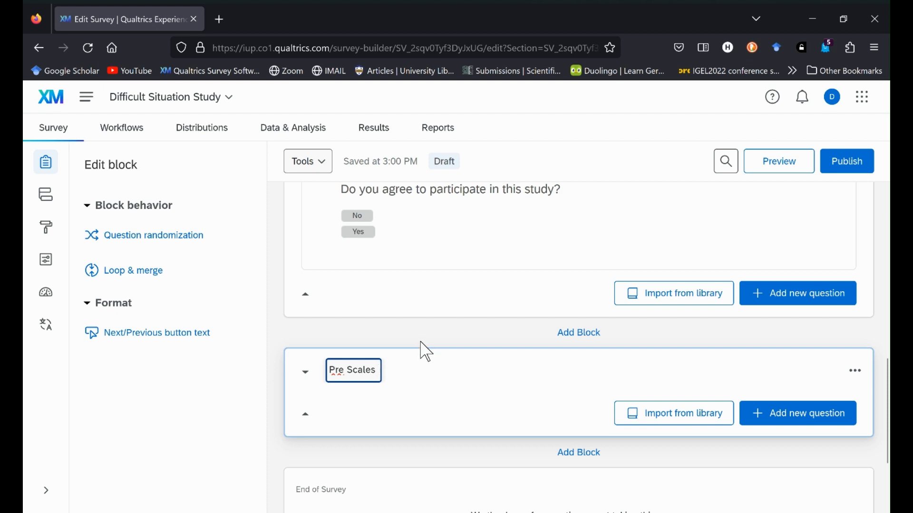
# Step: Add a matrix table question to the Pre Scales block with the instruction text beginning "Take a few moments to think back over your life."
pyautogui.click(816, 421)
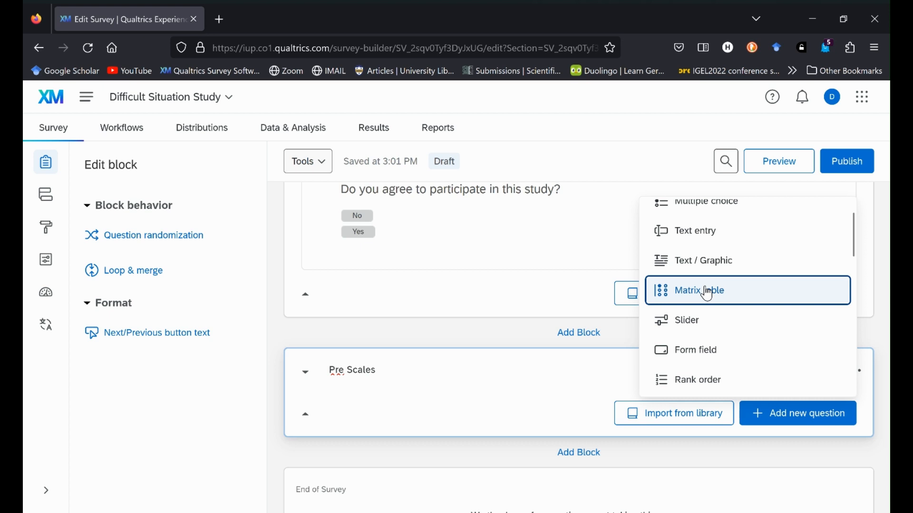
pyautogui.click(708, 291)
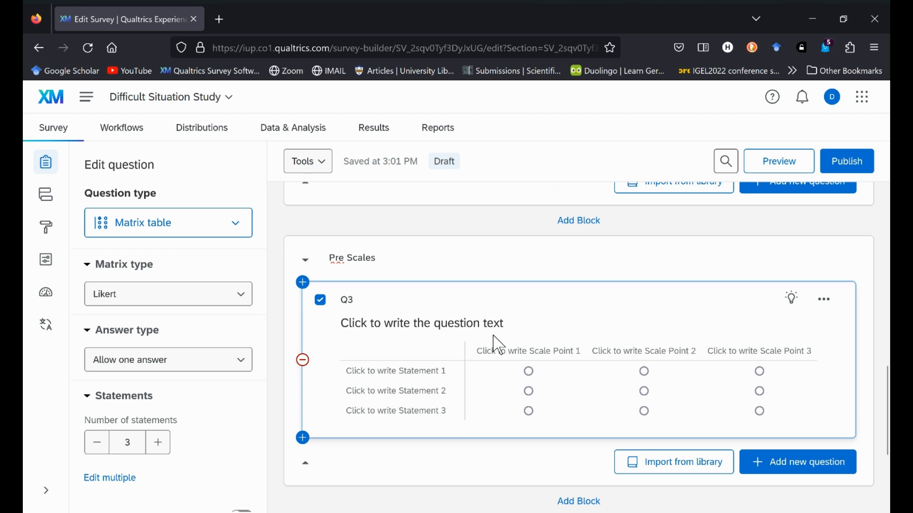
pyautogui.click(470, 326)
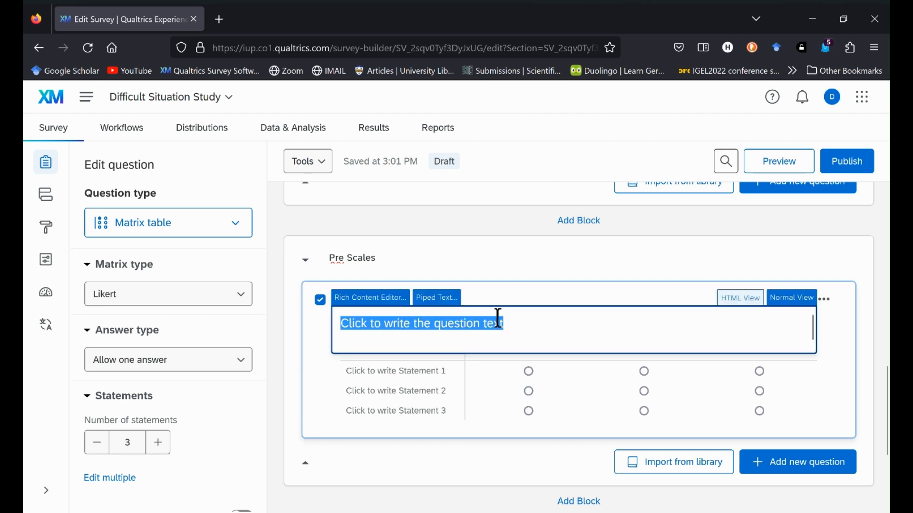
pyautogui.press('BackSpace')
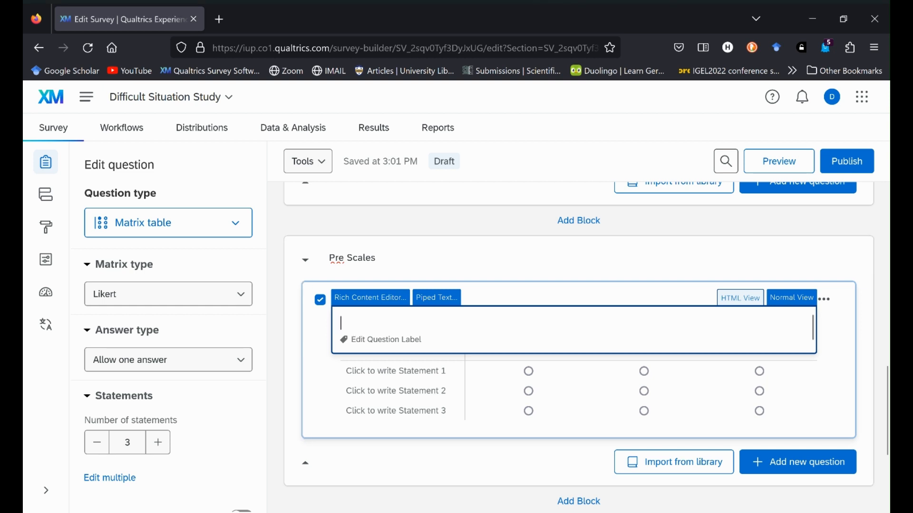
pyautogui.write('Take a few moments to think back over your life. Think of a moment in which you had a difficult experience. In relation to this moment, please rate the degree to which you agree or disagree with the following statements:')
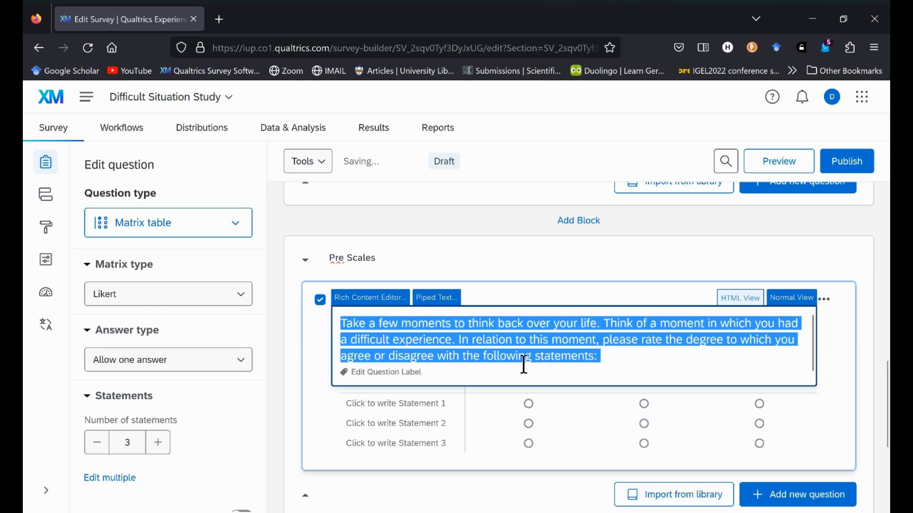
pyautogui.click(645, 359)
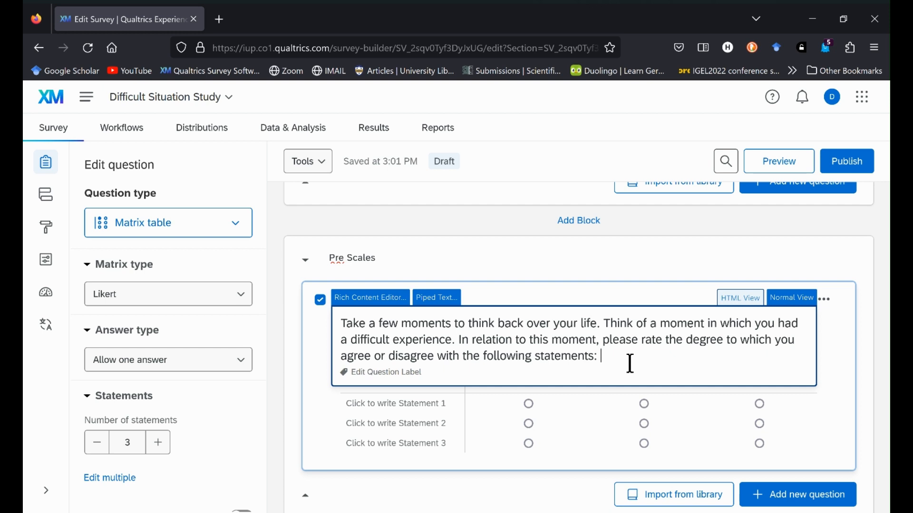
# Step: Set the number of scale points in the Pre Scales matrix question to 5
pyautogui.scroll(-1, 665, 338)
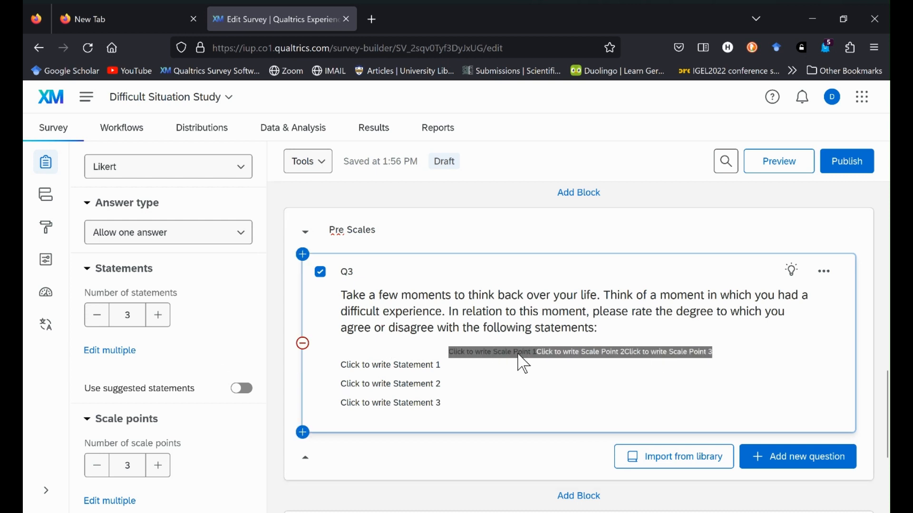
pyautogui.scroll(-2, 241, 354)
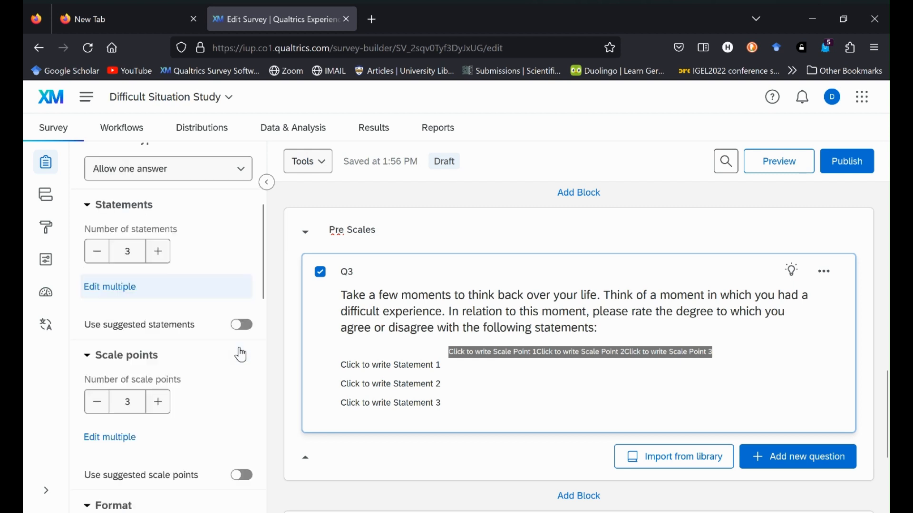
pyautogui.scroll(2, 223, 395)
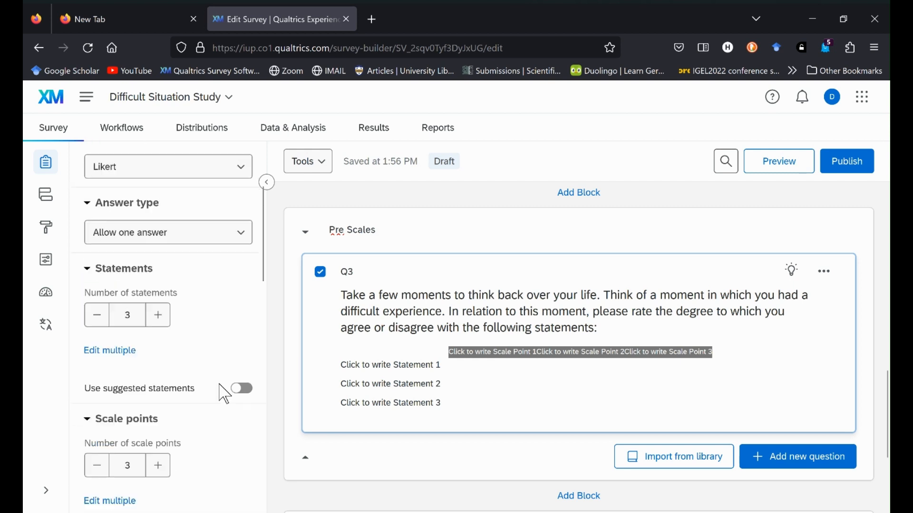
pyautogui.scroll(-2, 222, 392)
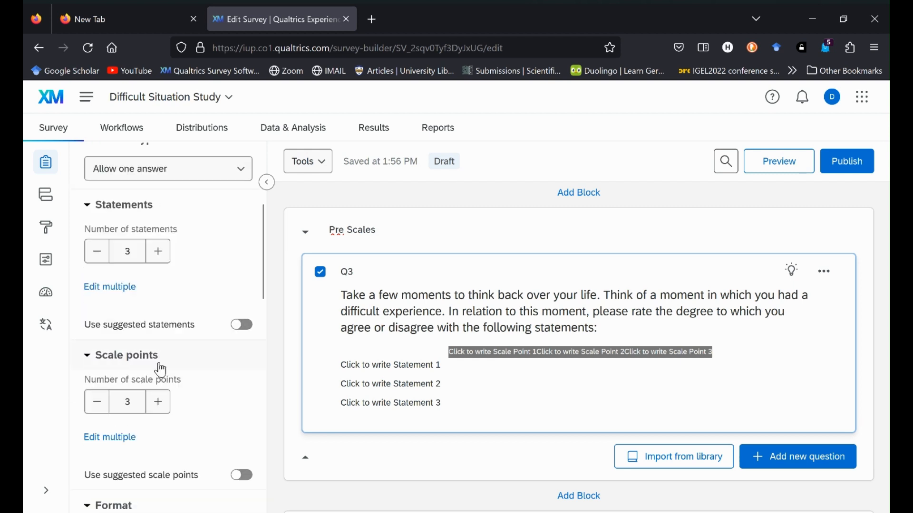
pyautogui.click(160, 403)
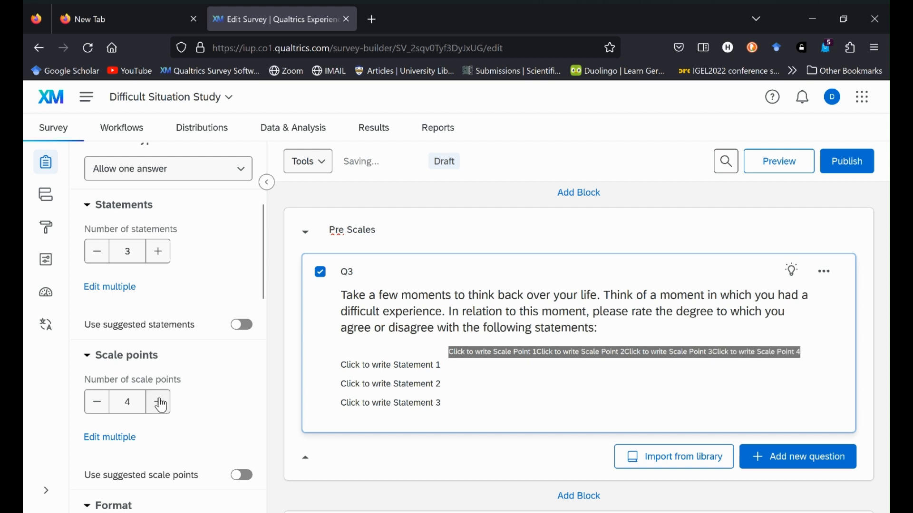
pyautogui.click(160, 403)
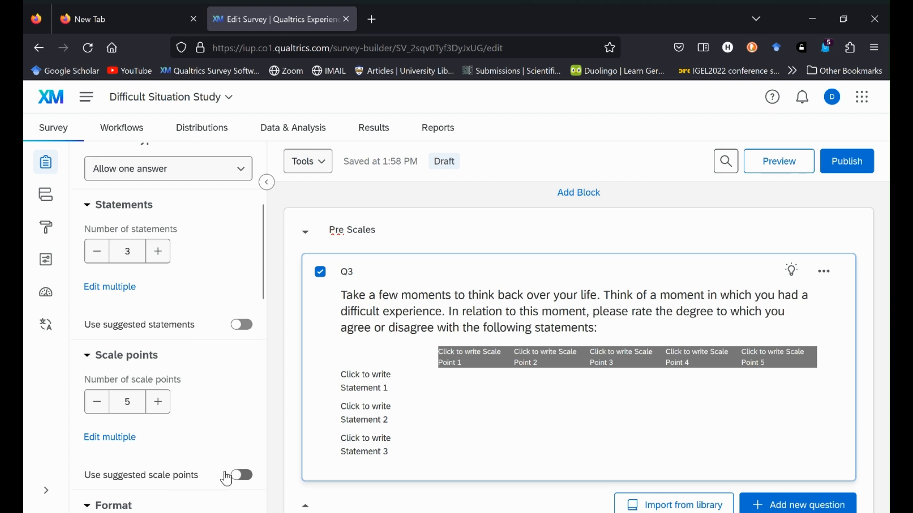
# Step: Enable the suggested Disagree - Agree scale points for the Pre Scales matrix question
pyautogui.click(242, 476)
pyautogui.scroll(-3, 190, 444)
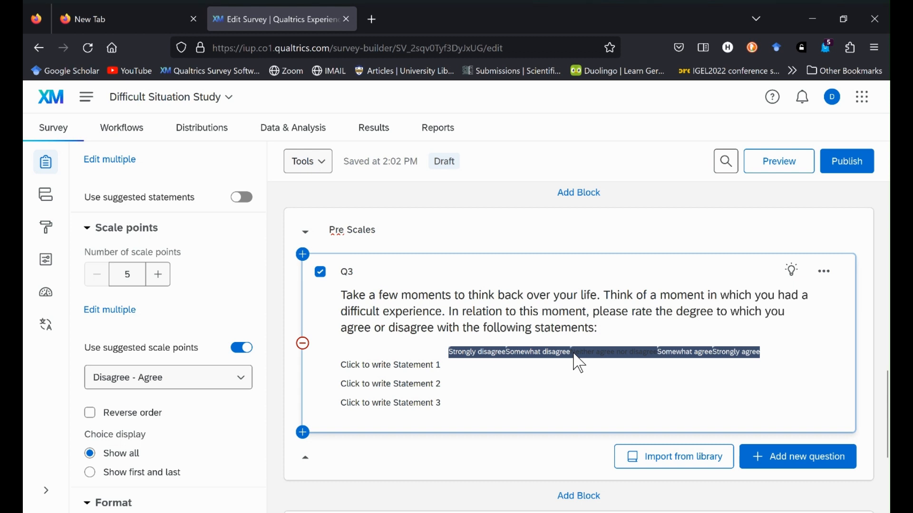
# Step: Replace the first matrix statement's placeholder text with "I know exactly how I am feeling about this event"
pyautogui.click(408, 367)
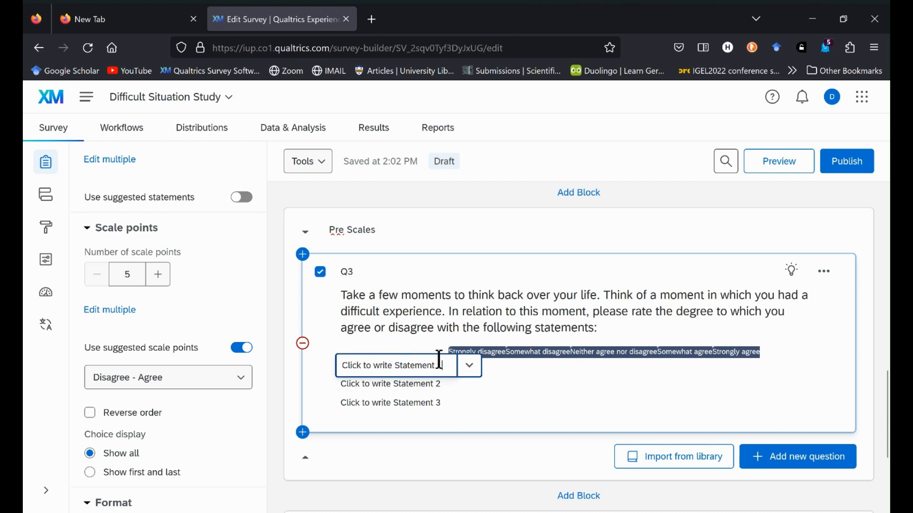
pyautogui.press('BackSpace')
pyautogui.press('BackSpace')
pyautogui.press('BackSpace')
pyautogui.press('BackSpace')
pyautogui.press('BackSpace')
pyautogui.press('BackSpace')
pyautogui.press('BackSpace')
pyautogui.press('BackSpace')
pyautogui.press('BackSpace')
pyautogui.press('BackSpace')
pyautogui.press('BackSpace')
pyautogui.press('BackSpace')
pyautogui.press('BackSpace')
pyautogui.press('BackSpace')
pyautogui.press('BackSpace')
pyautogui.press('BackSpace')
pyautogui.press('BackSpace')
pyautogui.press('BackSpace')
pyautogui.press('BackSpace')
pyautogui.press('BackSpace')
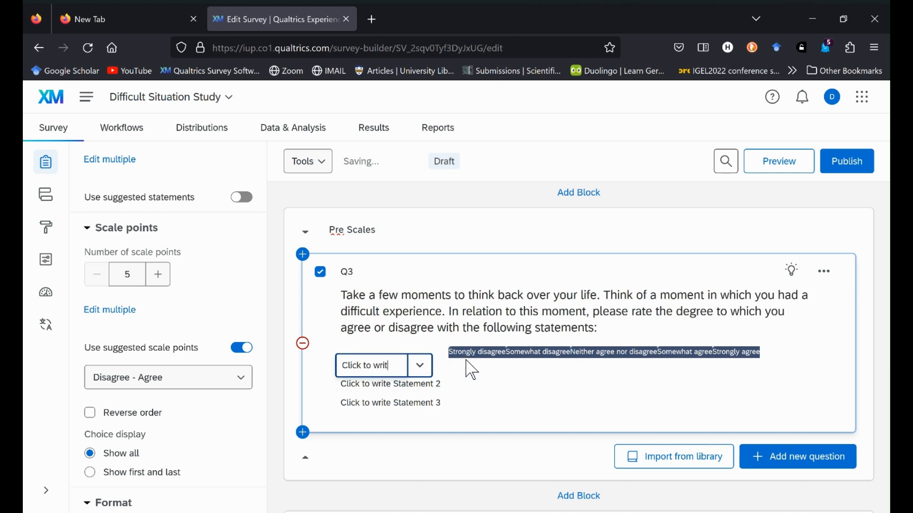
pyautogui.press('BackSpace')
pyautogui.press('BackSpace')
pyautogui.press('BackSpace')
pyautogui.press('BackSpace')
pyautogui.press('BackSpace')
pyautogui.press('BackSpace')
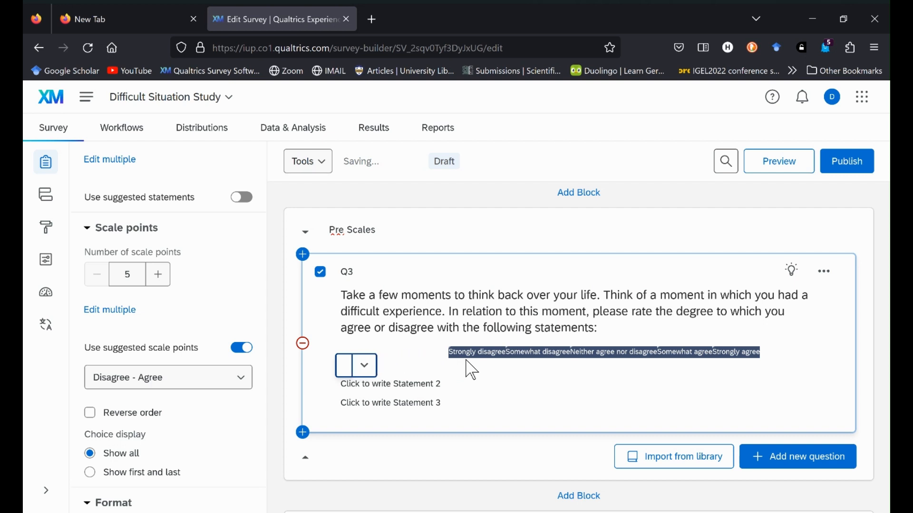
pyautogui.write('I know')
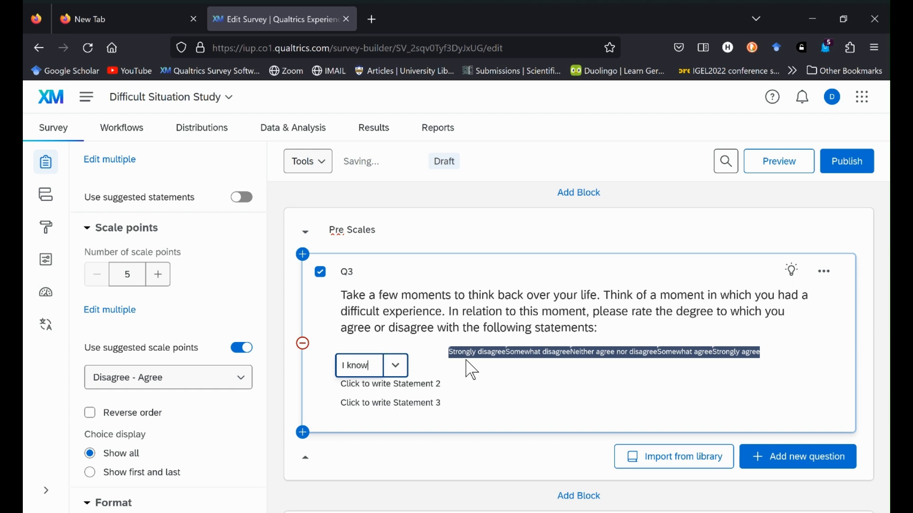
pyautogui.write(' exac')
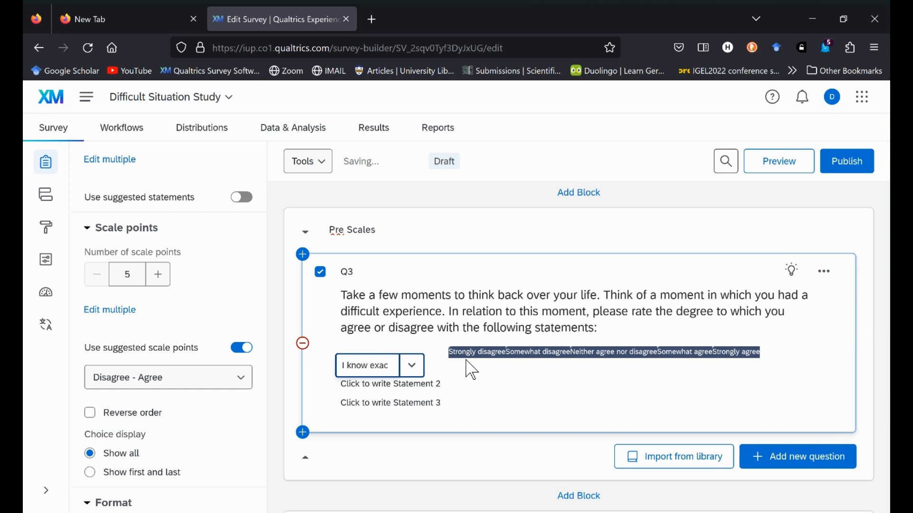
pyautogui.write('tly what')
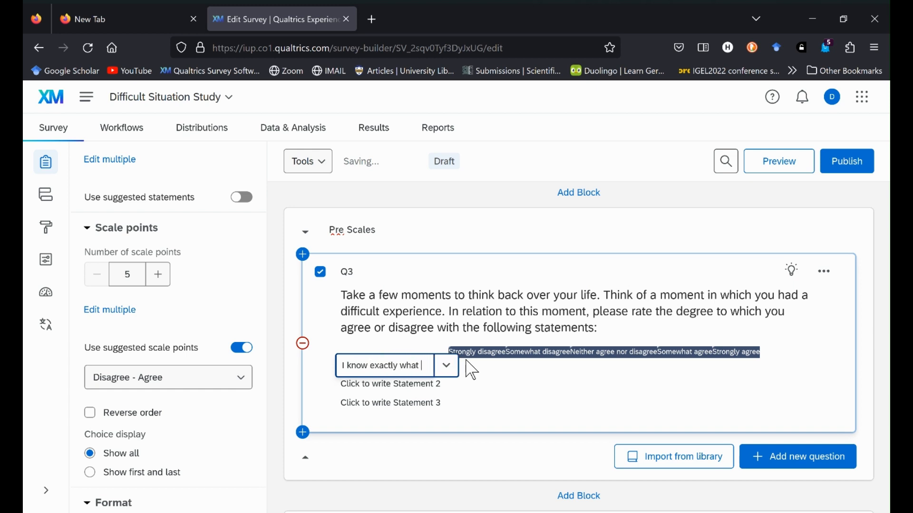
pyautogui.press('BackSpace')
pyautogui.press('BackSpace')
pyautogui.press('BackSpace')
pyautogui.press('BackSpace')
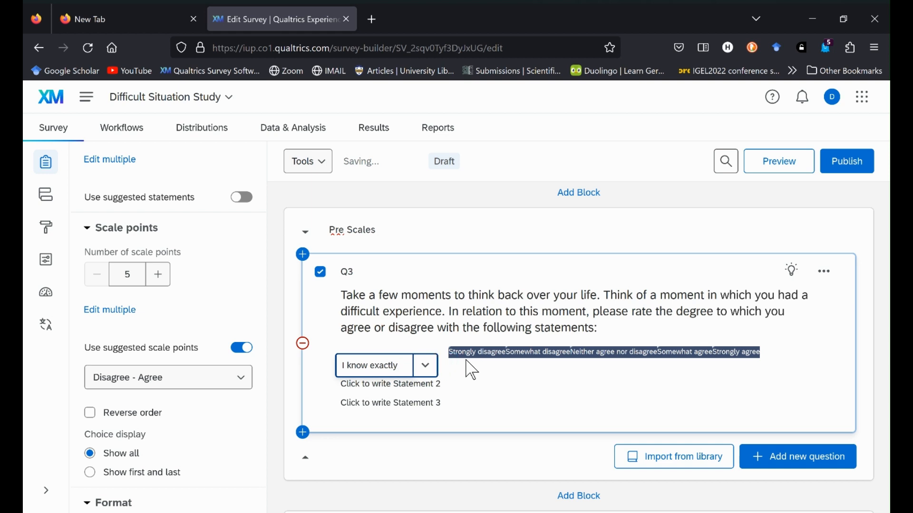
pyautogui.write('how I am ')
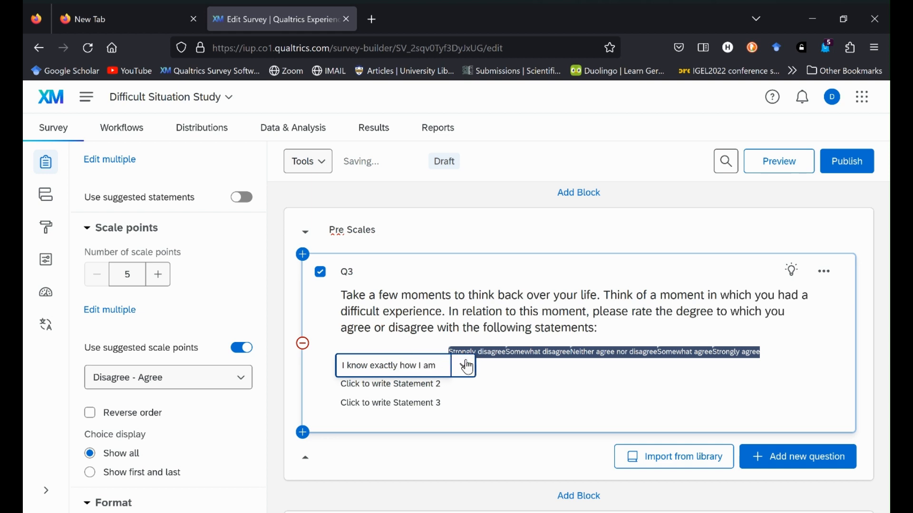
pyautogui.write('feeling')
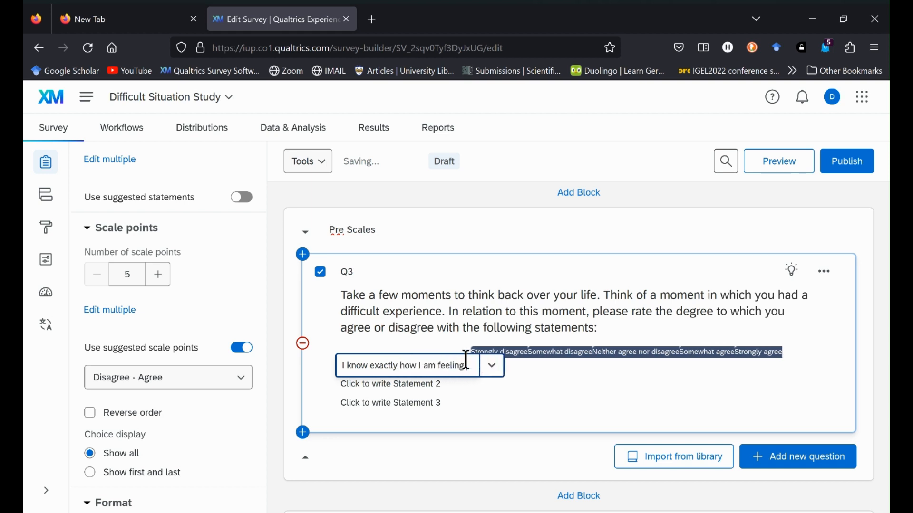
pyautogui.write(' about this ')
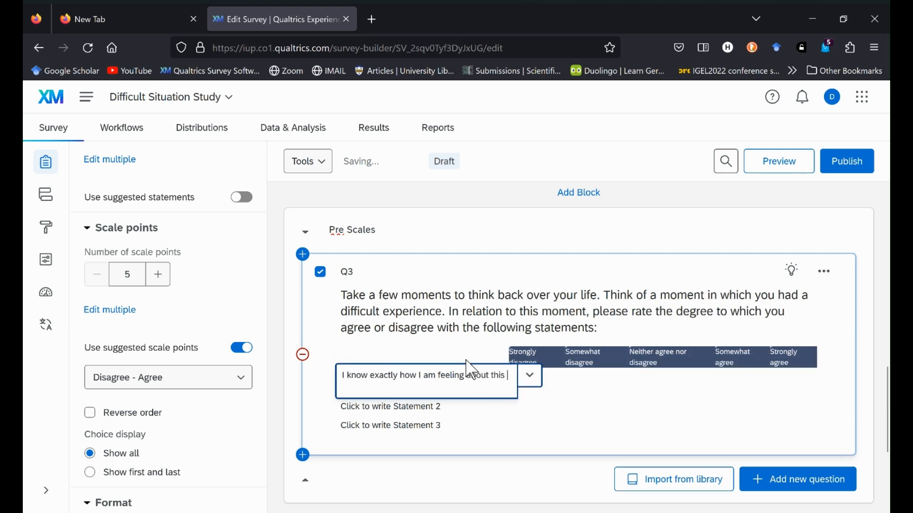
pyautogui.write('event')
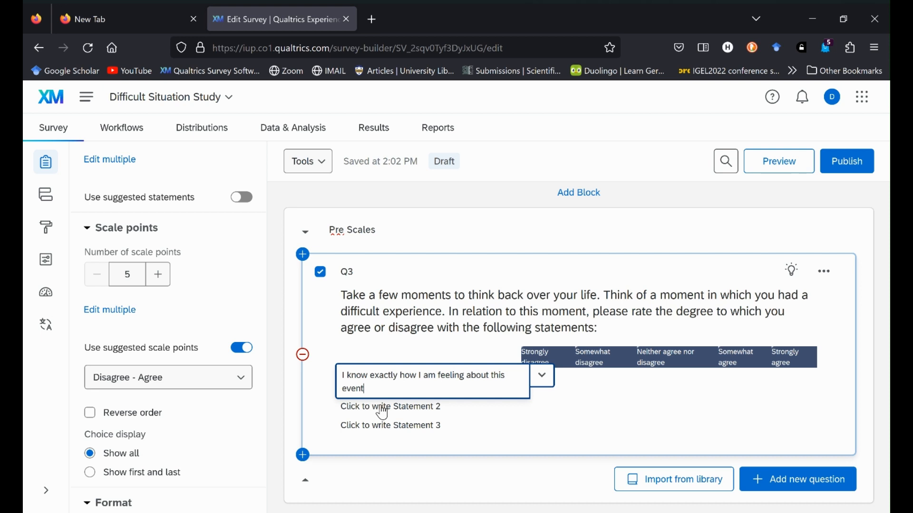
# Step: Replace the second matrix statement's placeholder text with "I am clear about my feelings about this event"
pyautogui.click(383, 412)
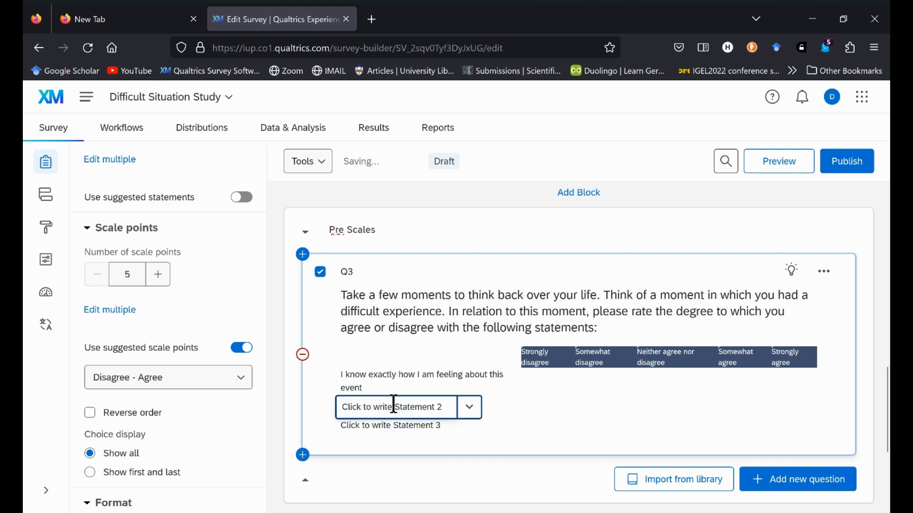
pyautogui.press('BackSpace')
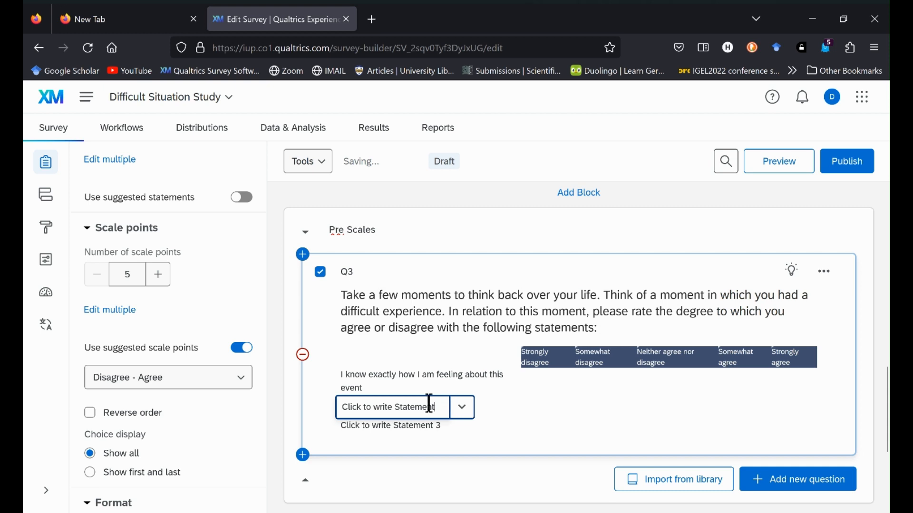
pyautogui.press('BackSpace')
pyautogui.press('BackSpace')
pyautogui.press('BackSpace')
pyautogui.press('BackSpace')
pyautogui.press('BackSpace')
pyautogui.press('BackSpace')
pyautogui.press('BackSpace')
pyautogui.press('BackSpace')
pyautogui.press('BackSpace')
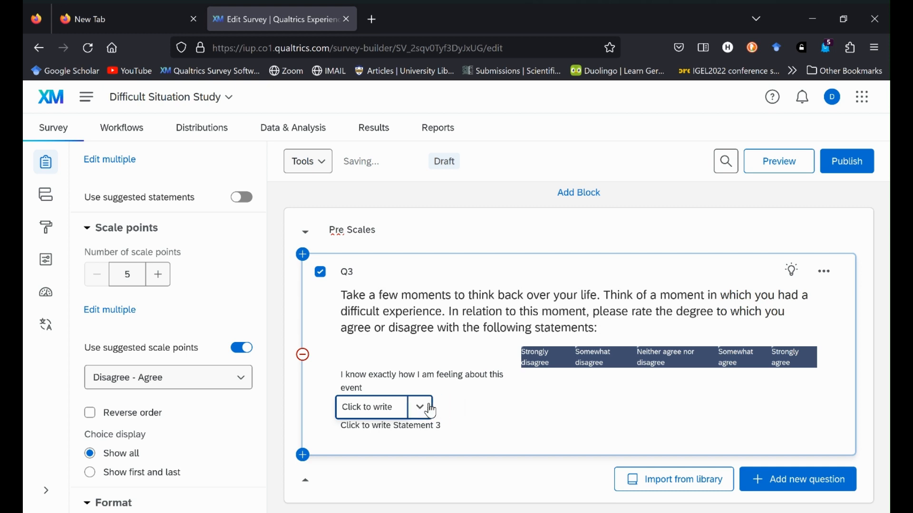
pyautogui.press('BackSpace')
pyautogui.press('BackSpace')
pyautogui.press('BackSpace')
pyautogui.press('BackSpace')
pyautogui.press('BackSpace')
pyautogui.press('BackSpace')
pyautogui.press('BackSpace')
pyautogui.press('BackSpace')
pyautogui.press('BackSpace')
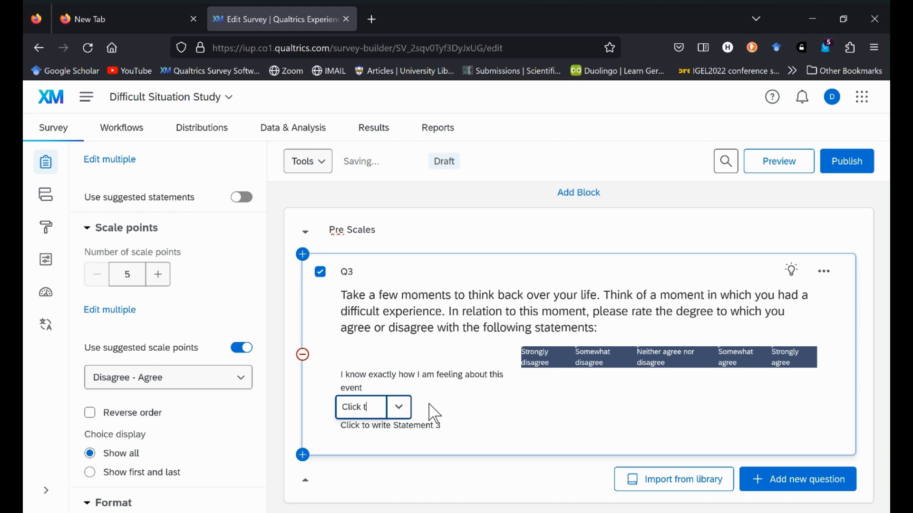
pyautogui.press('BackSpace')
pyautogui.press('BackSpace')
pyautogui.press('BackSpace')
pyautogui.press('BackSpace')
pyautogui.press('BackSpace')
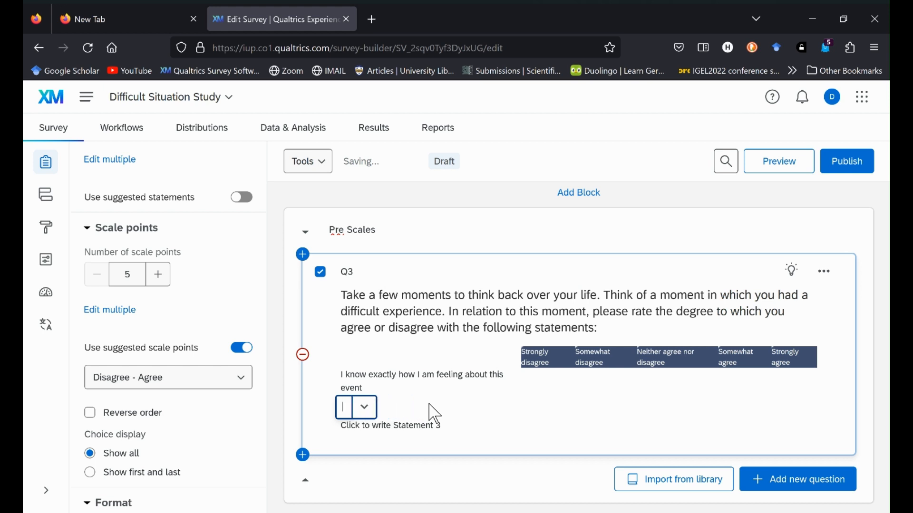
pyautogui.write('I am')
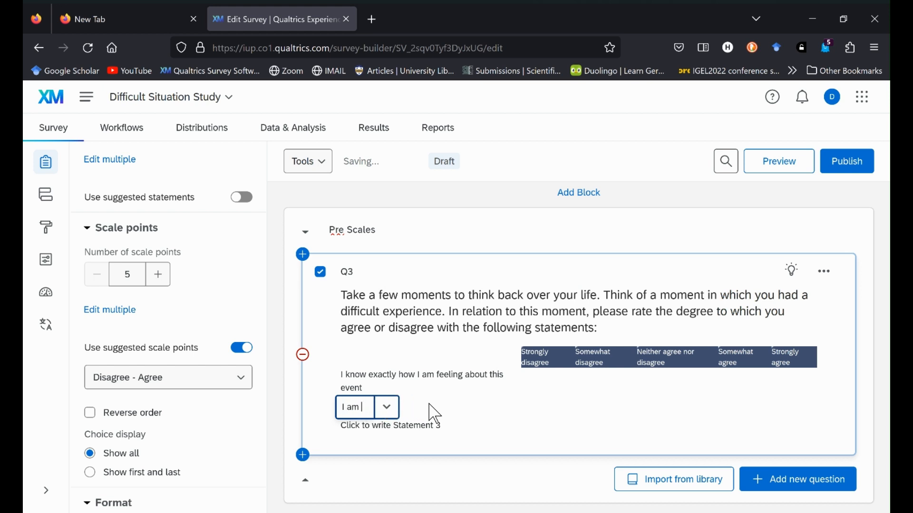
pyautogui.write(' clear abou')
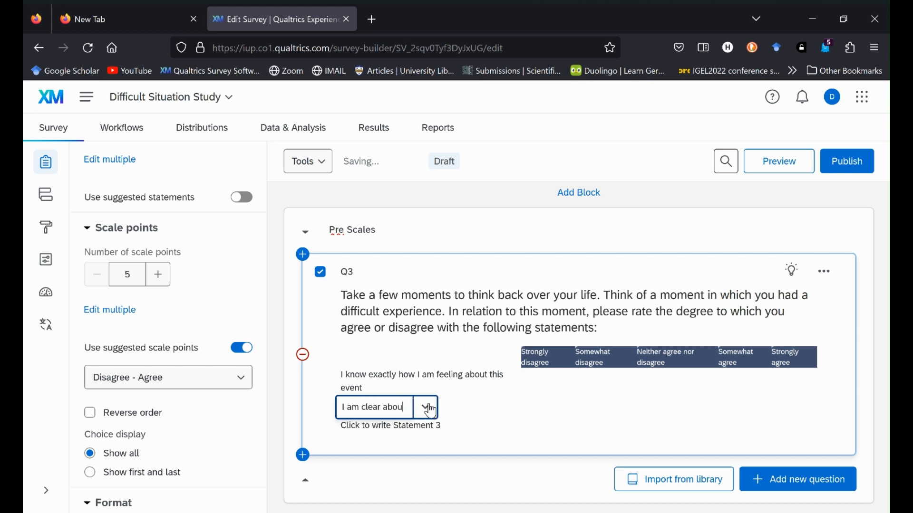
pyautogui.write('t my feeluin')
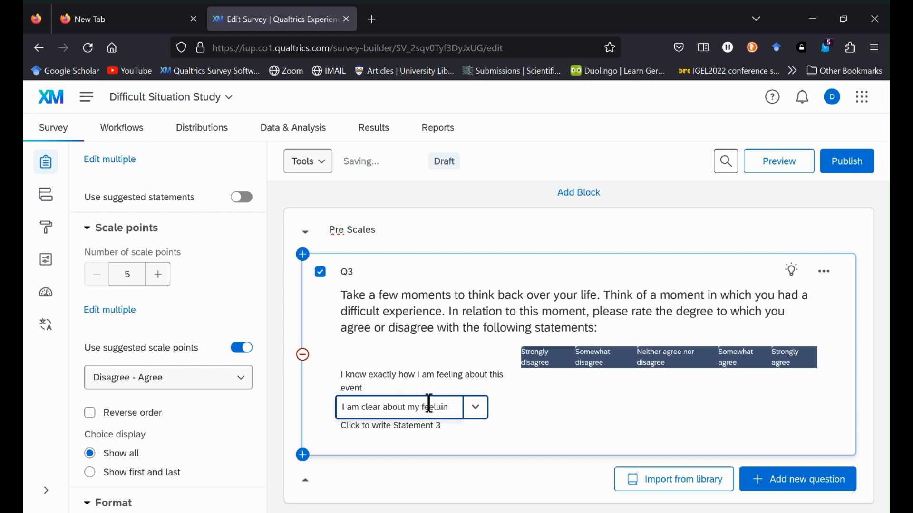
pyautogui.press('BackSpace')
pyautogui.press('BackSpace')
pyautogui.press('BackSpace')
pyautogui.write('ings about this event')
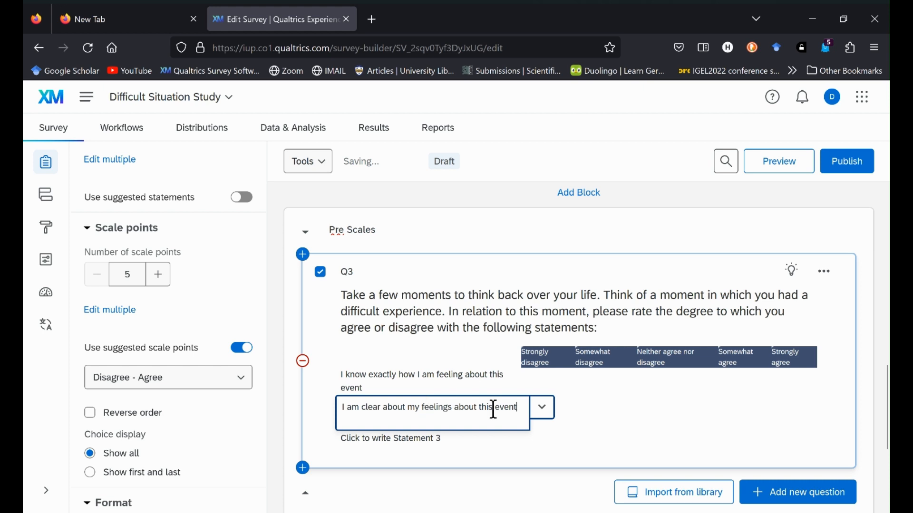
pyautogui.click(651, 419)
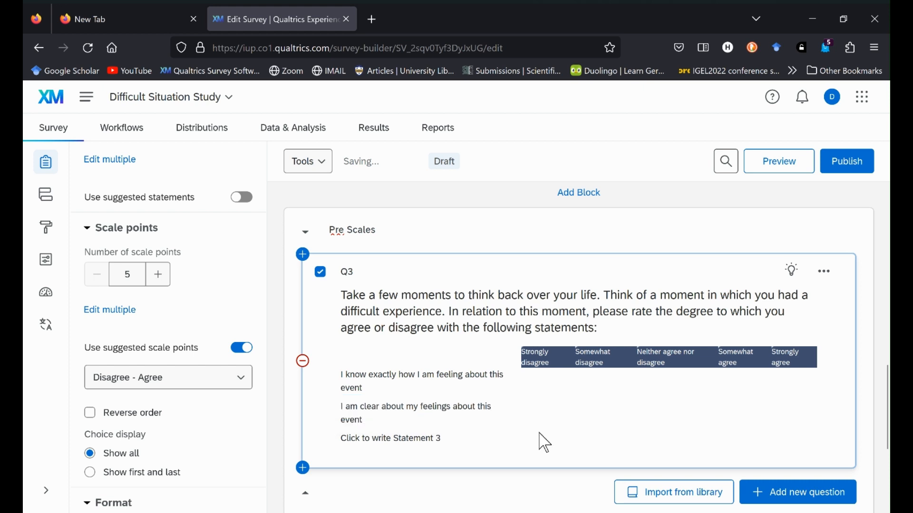
# Step: Replace the third matrix statement's placeholder text with "I have difficulty making sense out of my feelings about this event."
pyautogui.click(419, 441)
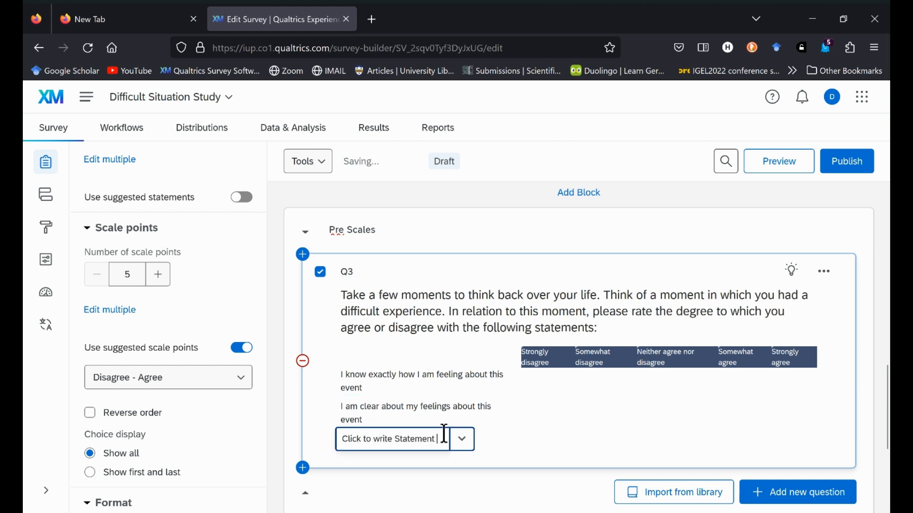
pyautogui.press('BackSpace')
pyautogui.press('BackSpace')
pyautogui.press('BackSpace')
pyautogui.press('BackSpace')
pyautogui.press('BackSpace')
pyautogui.press('BackSpace')
pyautogui.press('BackSpace')
pyautogui.press('BackSpace')
pyautogui.press('BackSpace')
pyautogui.press('BackSpace')
pyautogui.press('BackSpace')
pyautogui.press('BackSpace')
pyautogui.press('BackSpace')
pyautogui.press('BackSpace')
pyautogui.press('BackSpace')
pyautogui.press('BackSpace')
pyautogui.press('BackSpace')
pyautogui.press('BackSpace')
pyautogui.press('BackSpace')
pyautogui.press('BackSpace')
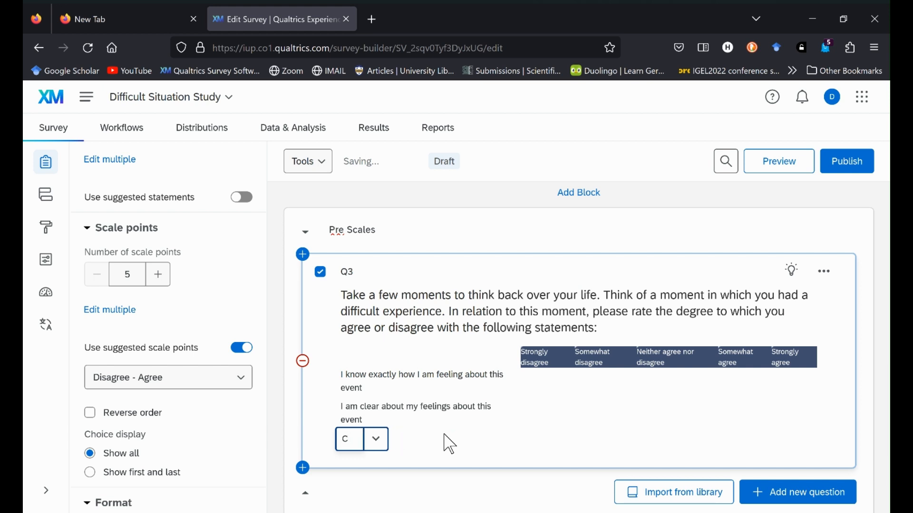
pyautogui.press('BackSpace')
pyautogui.write('I have d')
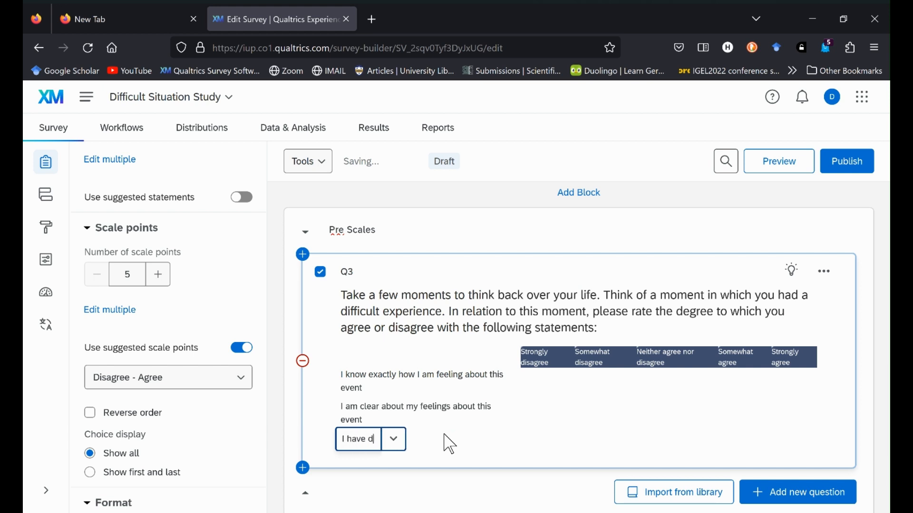
pyautogui.write('ifficulty ')
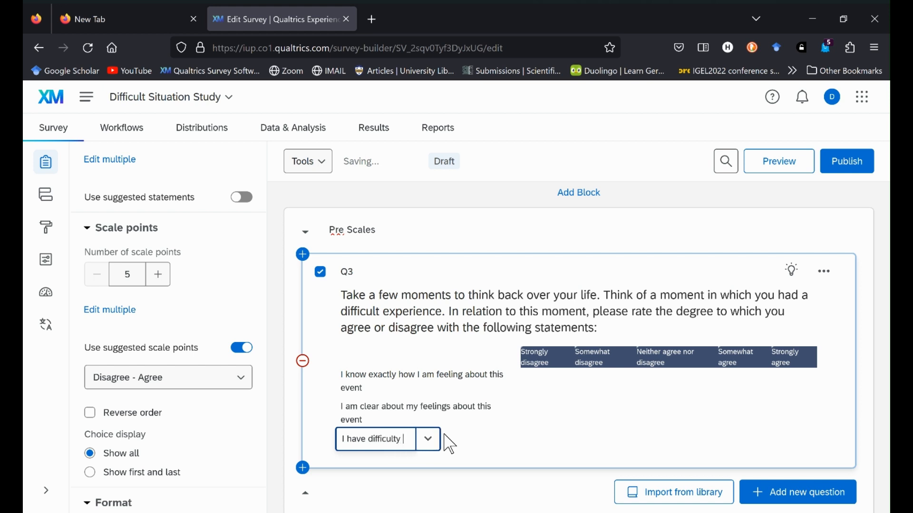
pyautogui.write('making sense ')
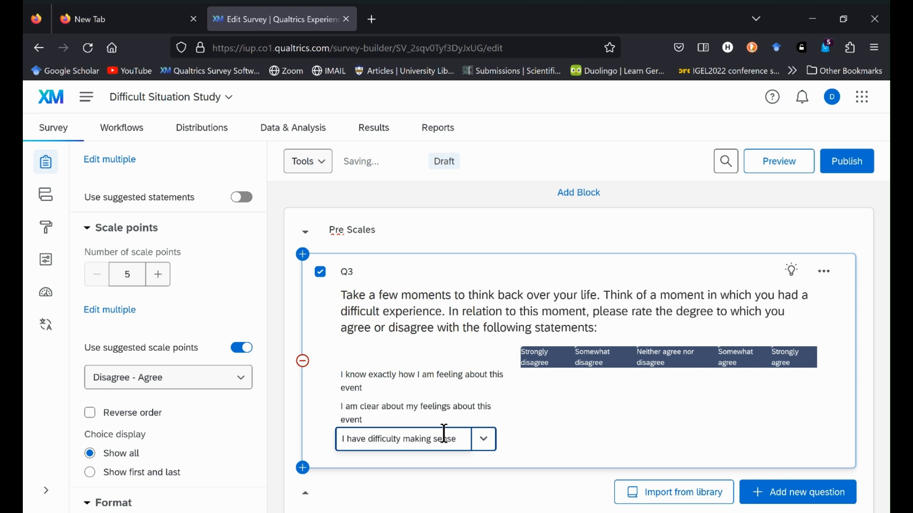
pyautogui.write('out of my ')
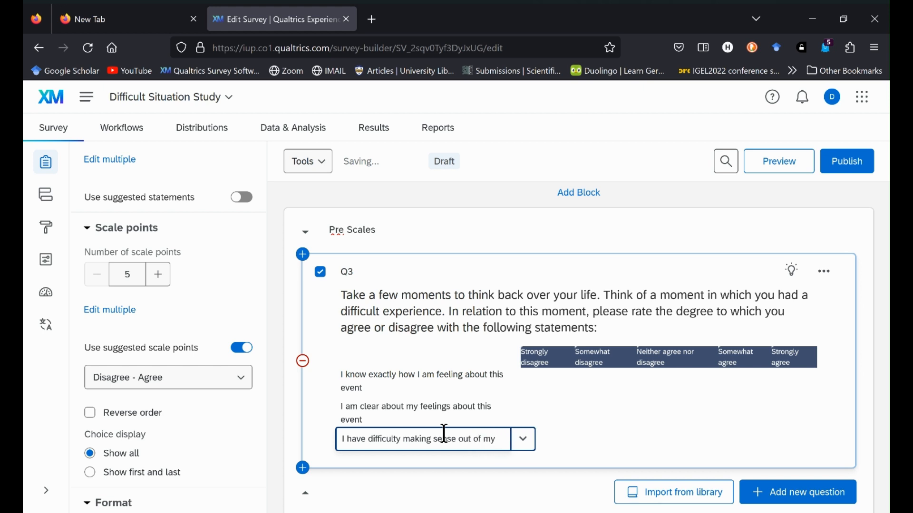
pyautogui.write('feel')
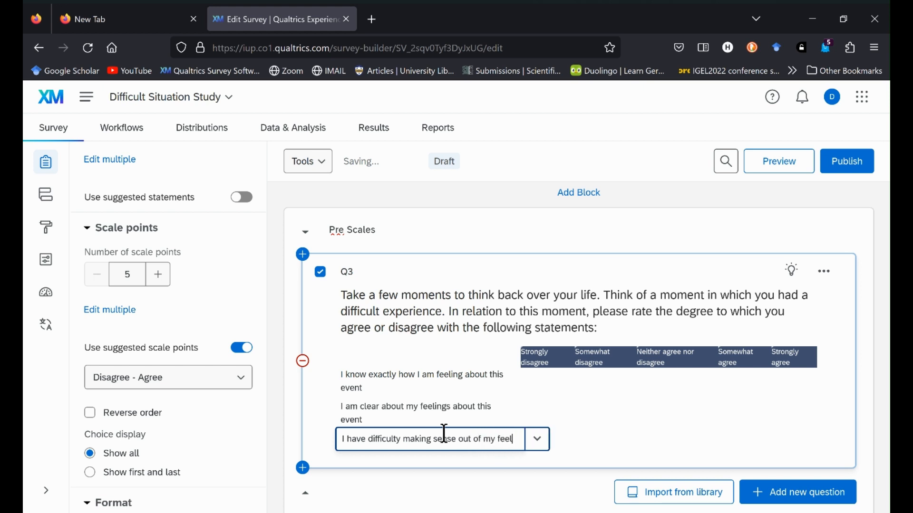
pyautogui.write('ings about this ')
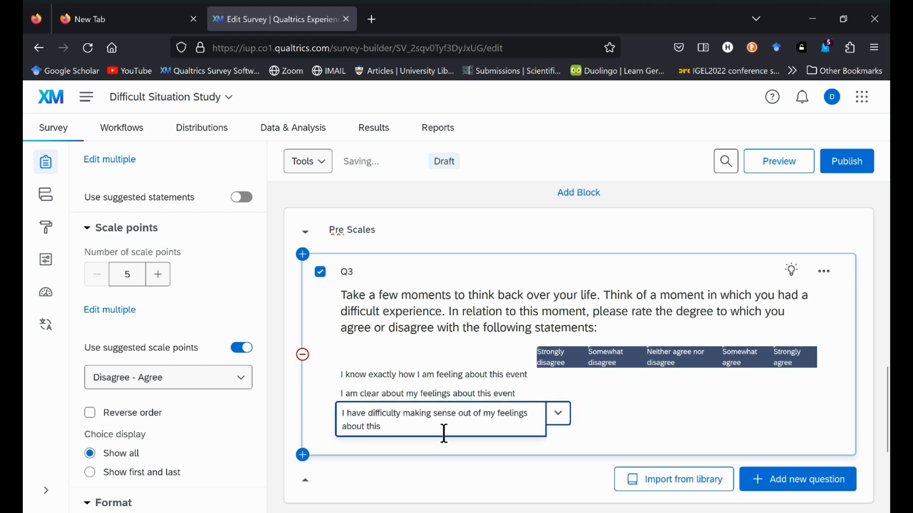
pyautogui.write('event')
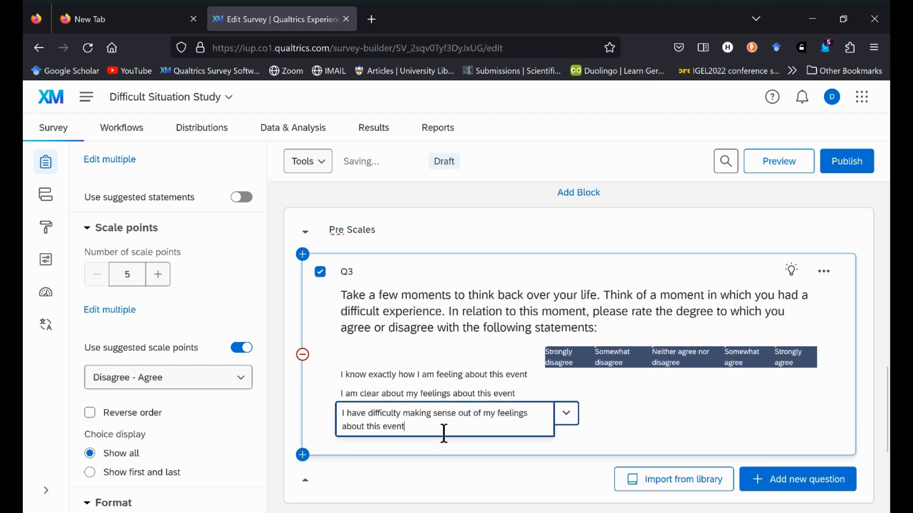
pyautogui.write('.')
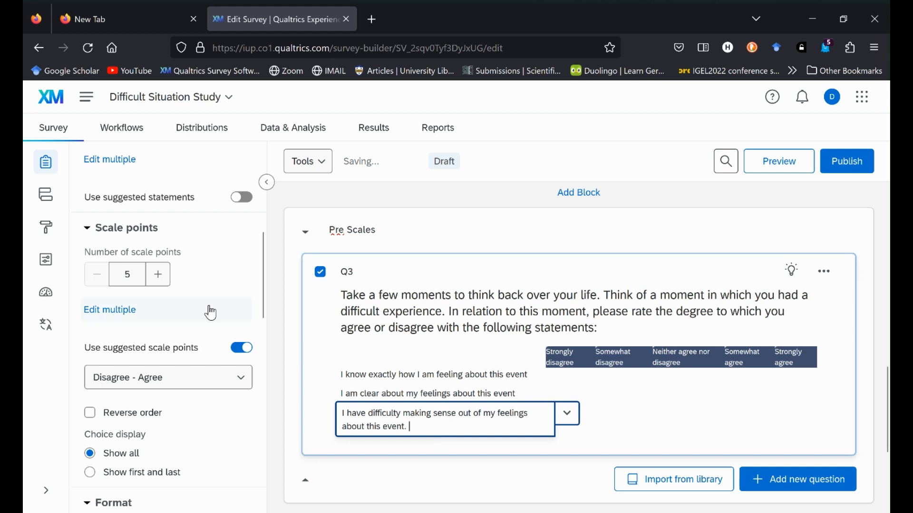
# Step: Set the number of statements in the Pre Scales matrix question to 4
pyautogui.scroll(3, 181, 308)
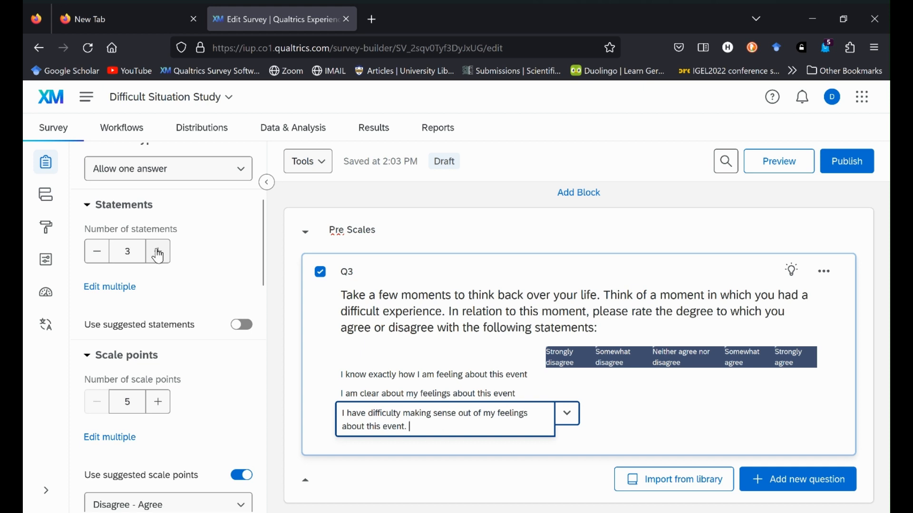
pyautogui.click(590, 419)
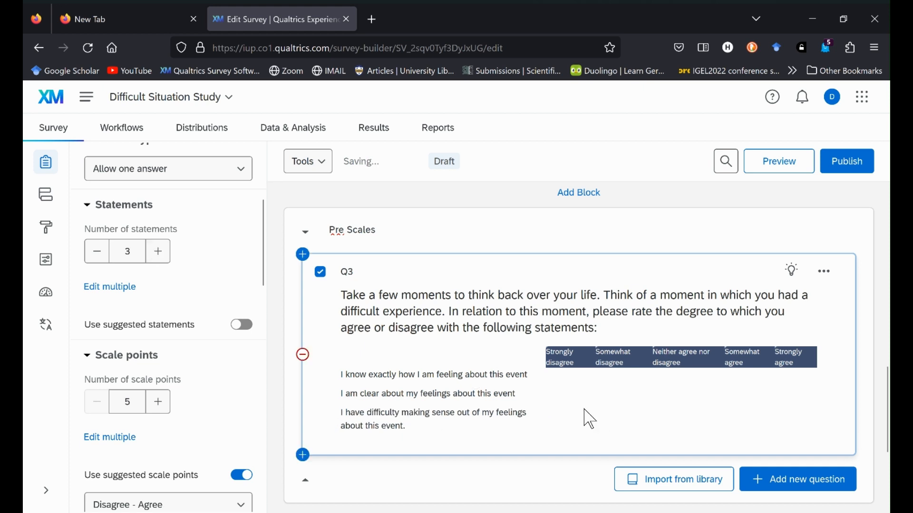
pyautogui.click(160, 257)
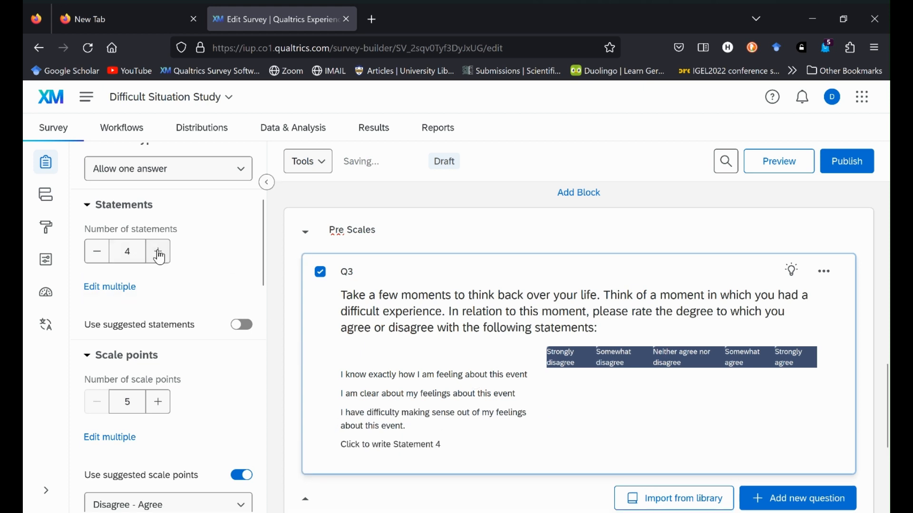
# Step: Set the number of matrix statements to 5 and replace the fourth statement's placeholder text with "I have no idea how I am feeling about this event"
pyautogui.click(160, 258)
pyautogui.scroll(-3, 391, 354)
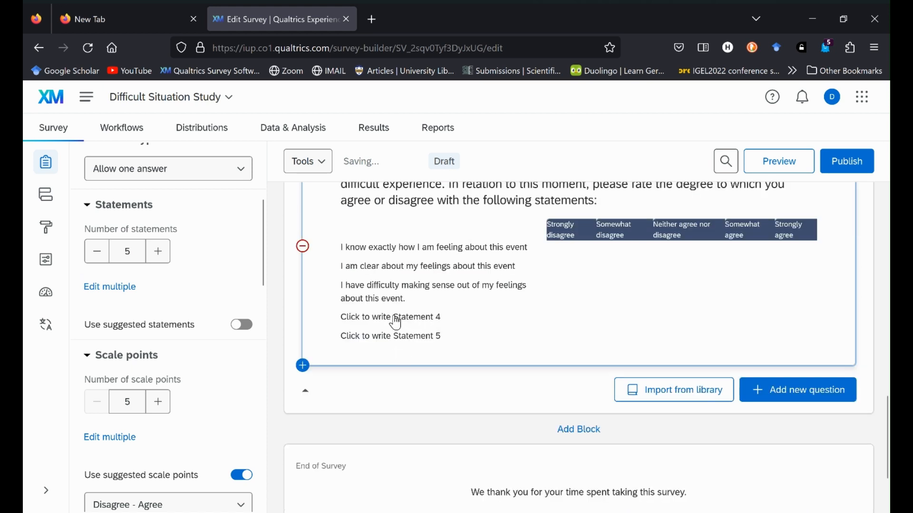
pyautogui.click(405, 323)
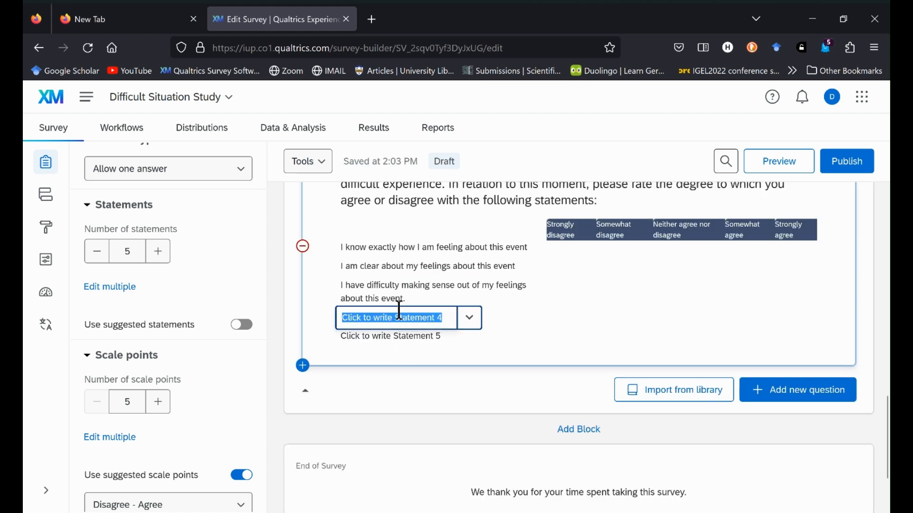
pyautogui.press('BackSpace')
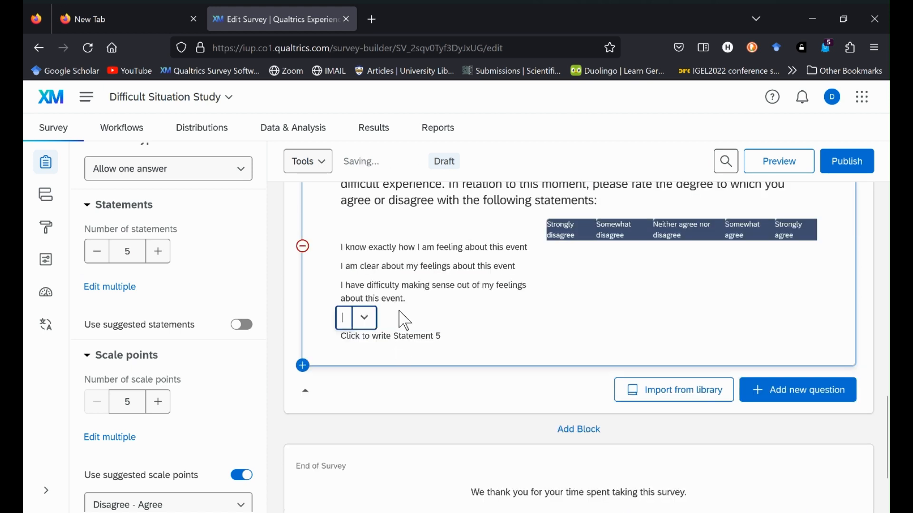
pyautogui.write('I have ')
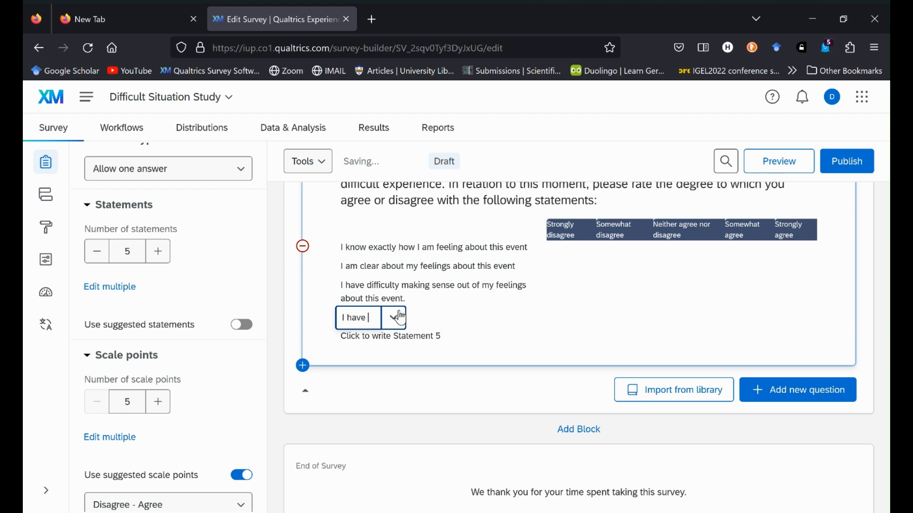
pyautogui.write('no idea')
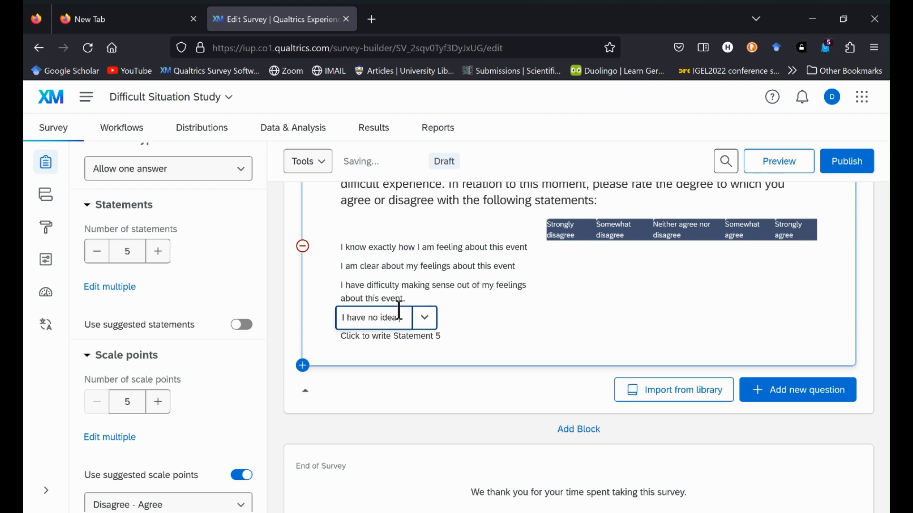
pyautogui.write(' how I am ')
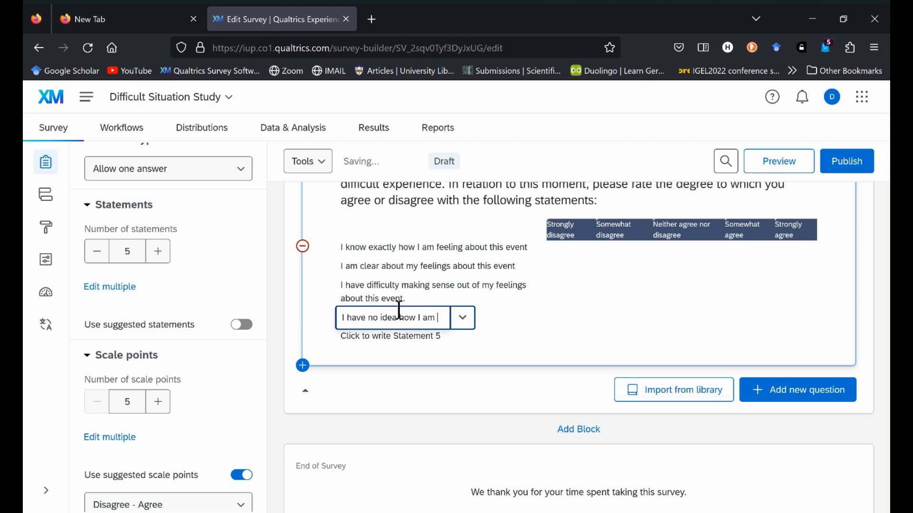
pyautogui.write('feeling about ')
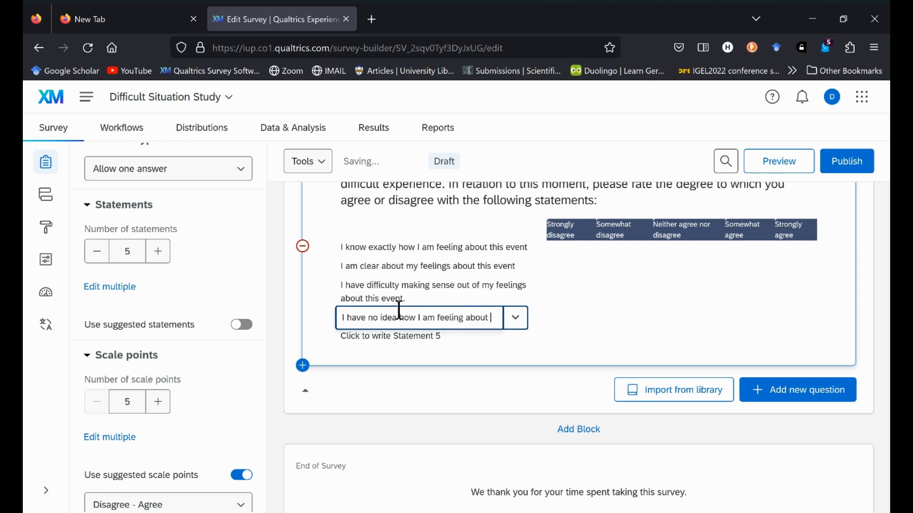
pyautogui.write('this event')
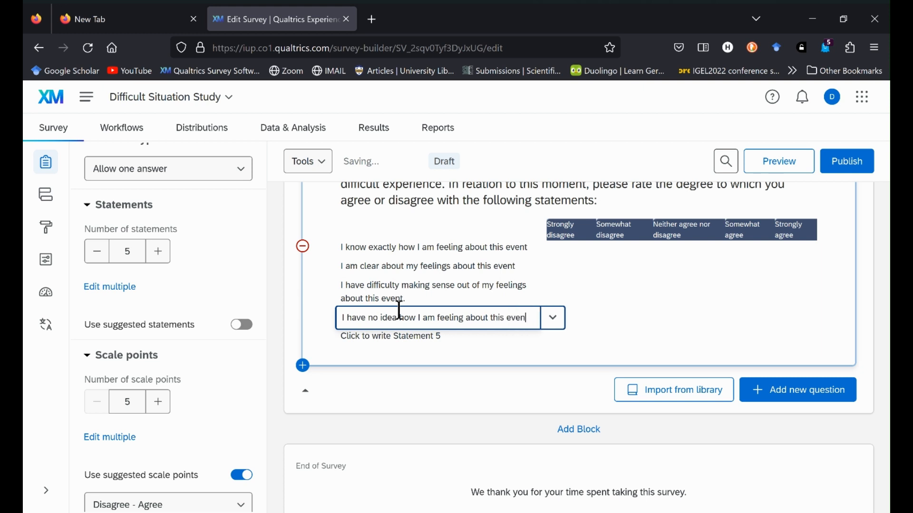
# Step: Replace the fifth matrix statement's placeholder text with "I am confused about how I feel about this event"
pyautogui.click(420, 341)
pyautogui.press('BackSpace')
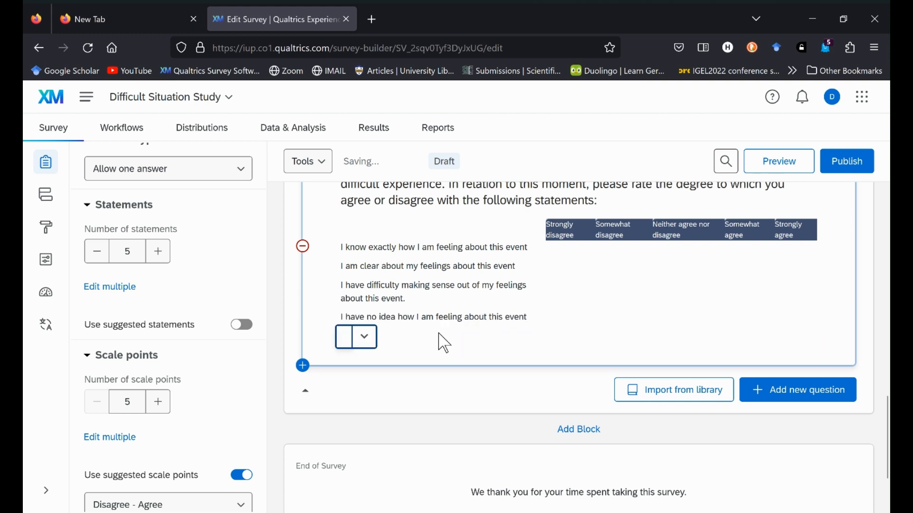
pyautogui.write('I am')
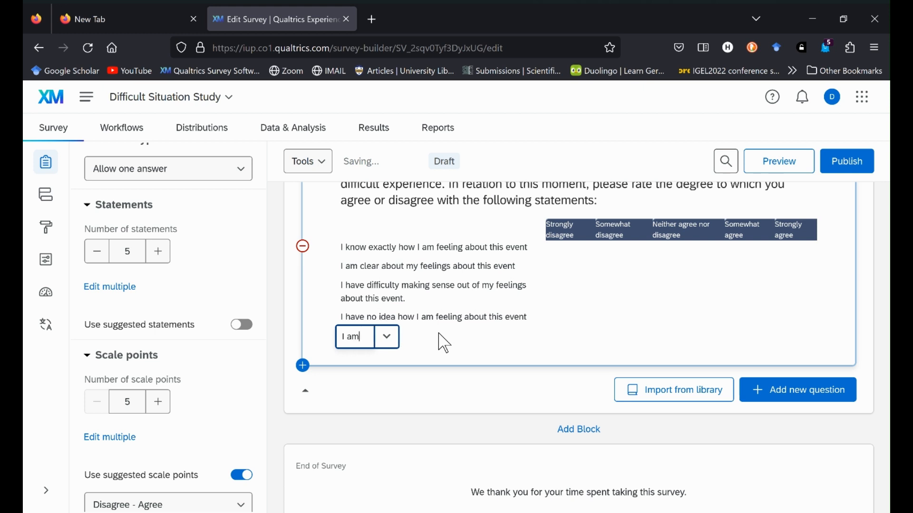
pyautogui.write(' confused')
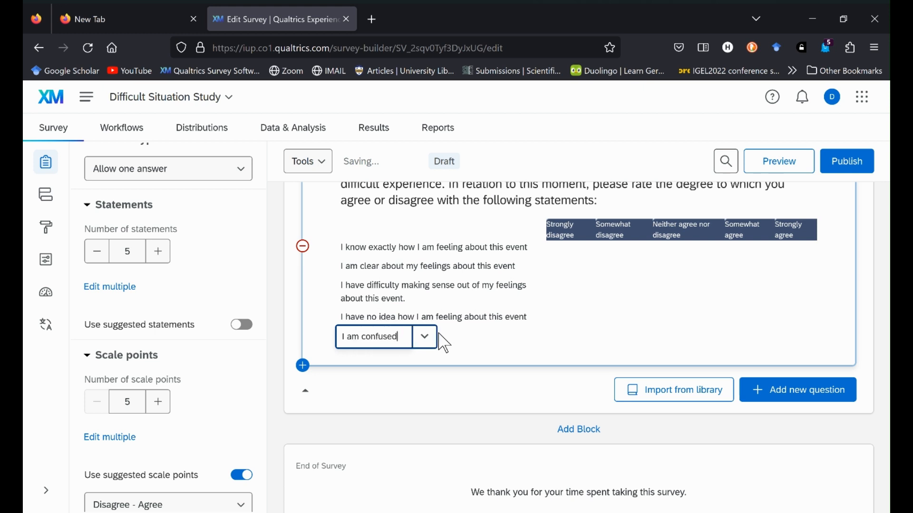
pyautogui.write(' about h')
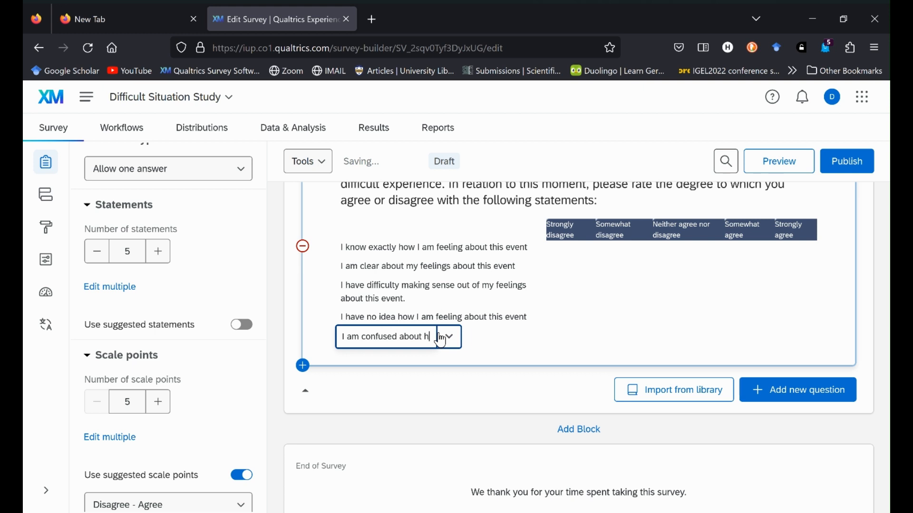
pyautogui.write('ow I')
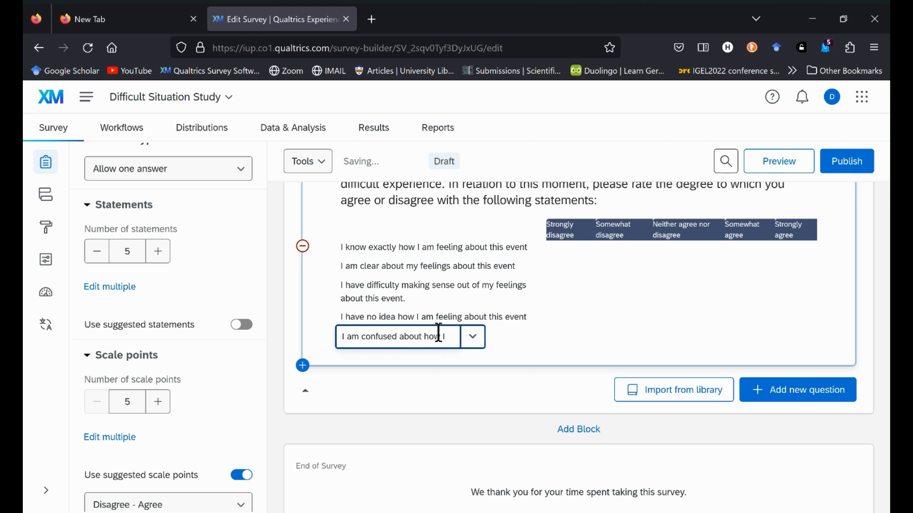
pyautogui.write(' feel')
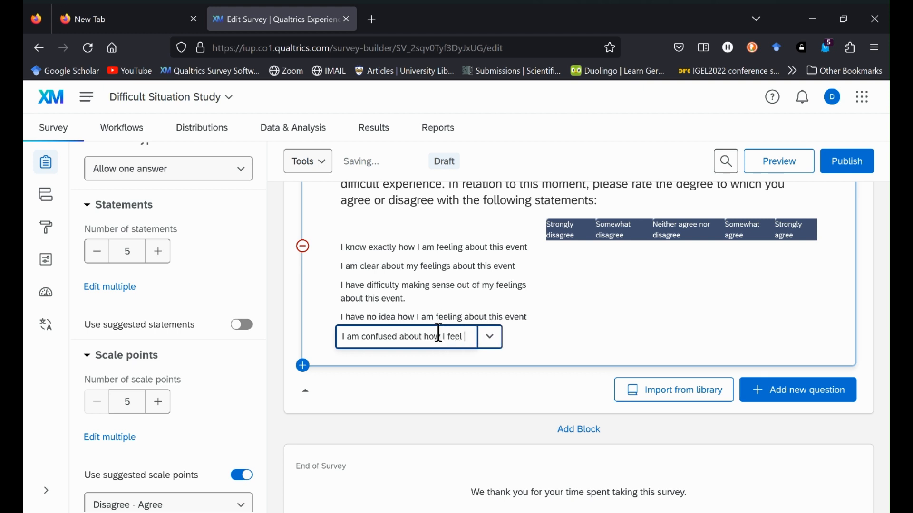
pyautogui.write(' about this ')
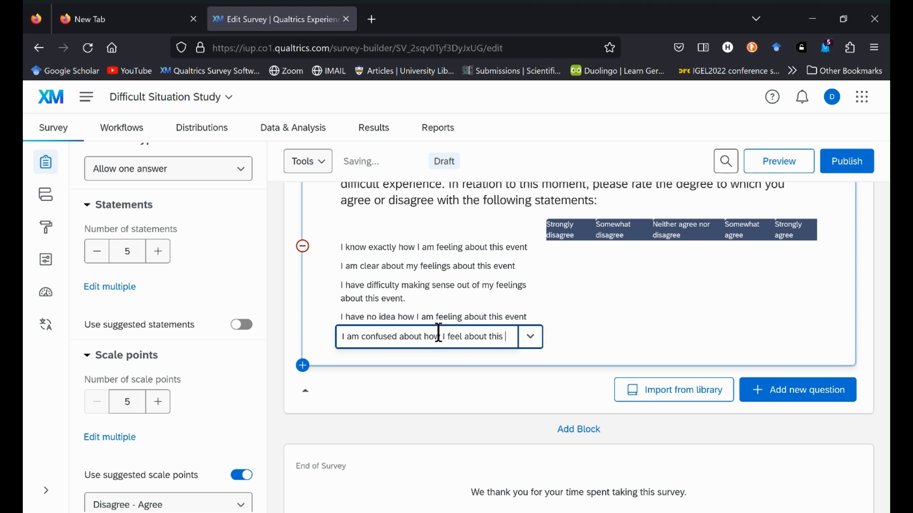
pyautogui.write('event')
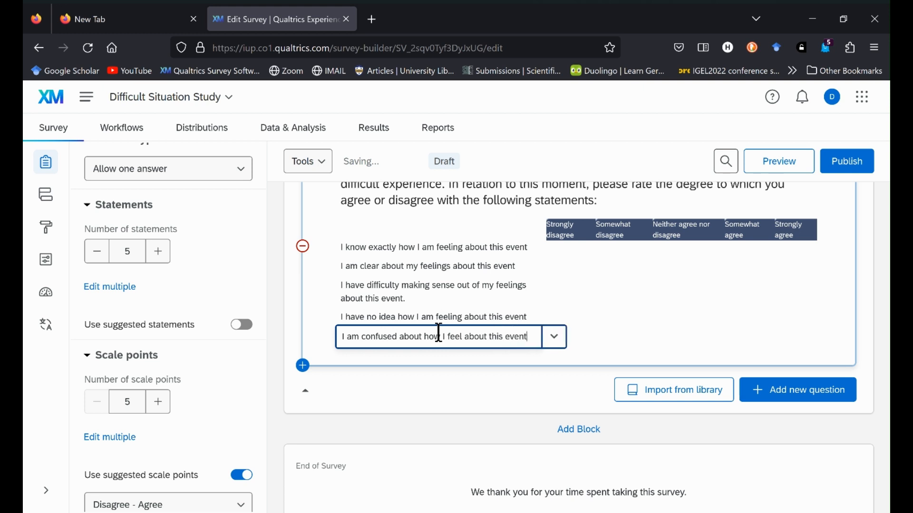
pyautogui.click(656, 321)
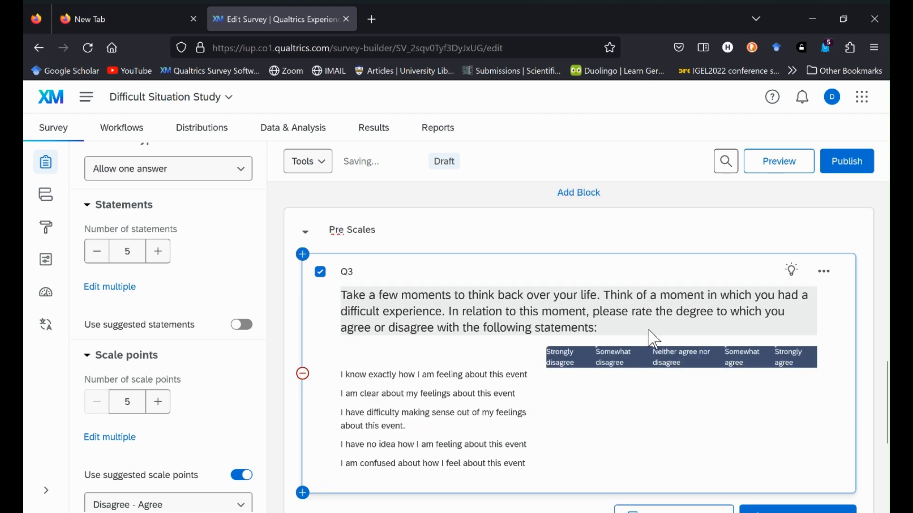
# Step: Add a new block after the Pre Scales block and name it "Meaningful Literacy Task"
pyautogui.scroll(2, 399, 204)
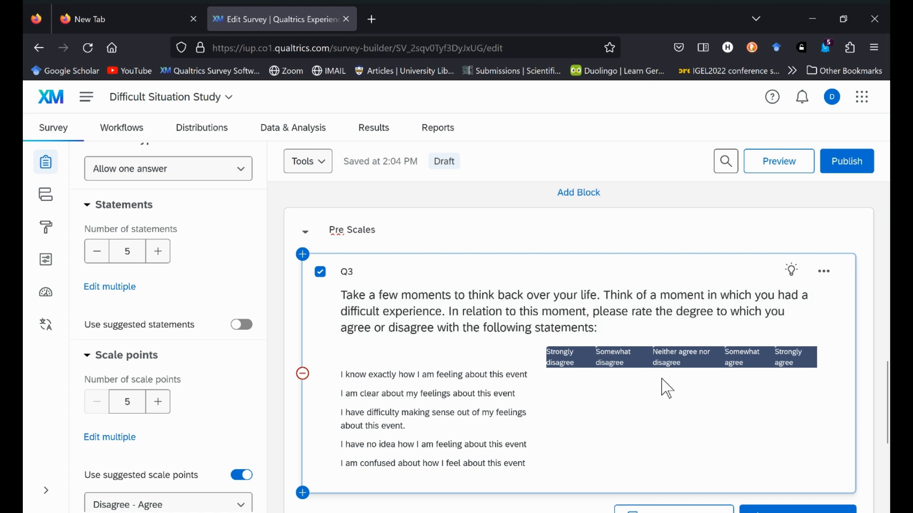
pyautogui.scroll(-2, 666, 388)
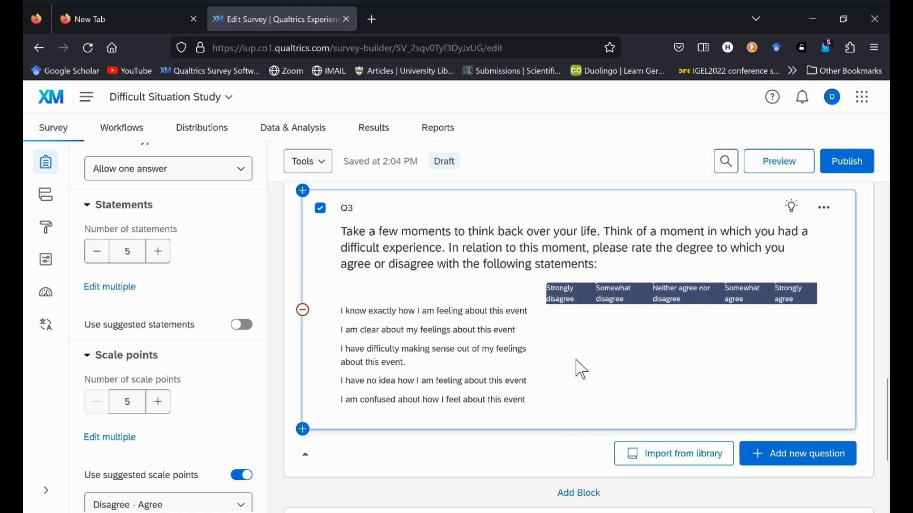
pyautogui.scroll(-3, 634, 380)
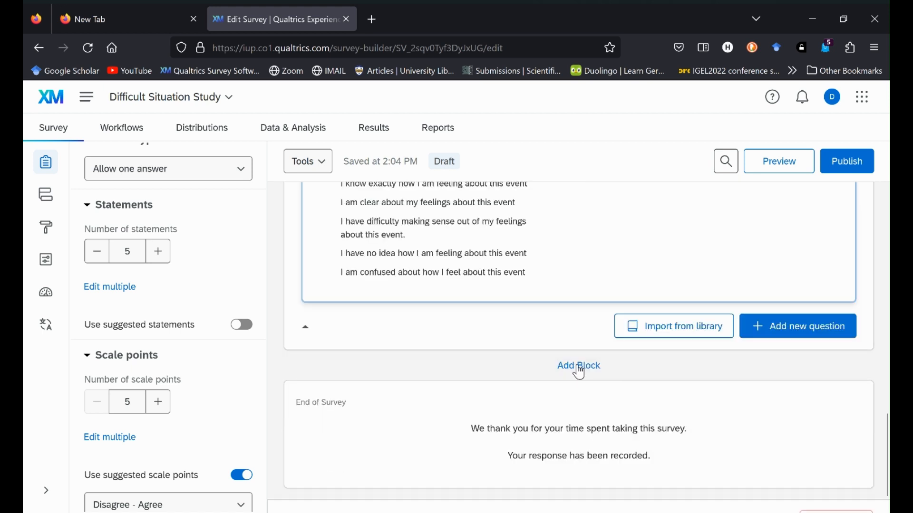
pyautogui.click(578, 367)
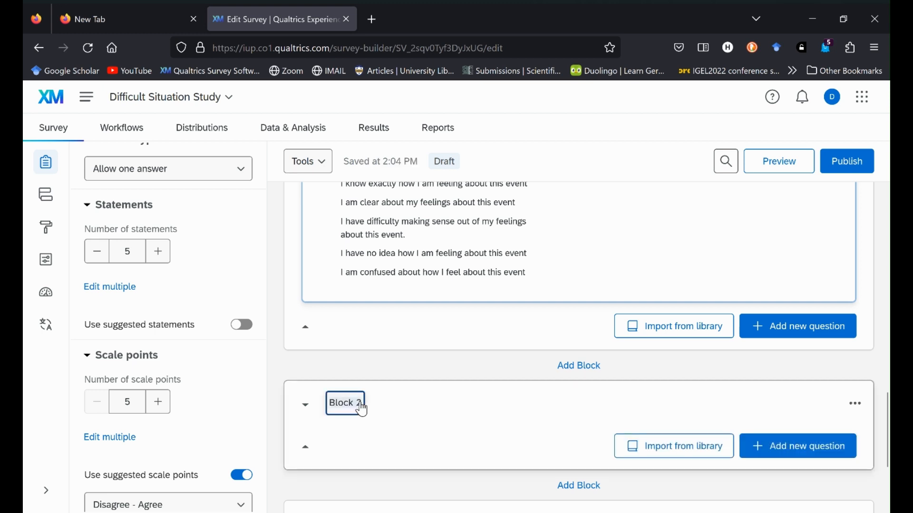
pyautogui.click(359, 405)
pyautogui.write('M')
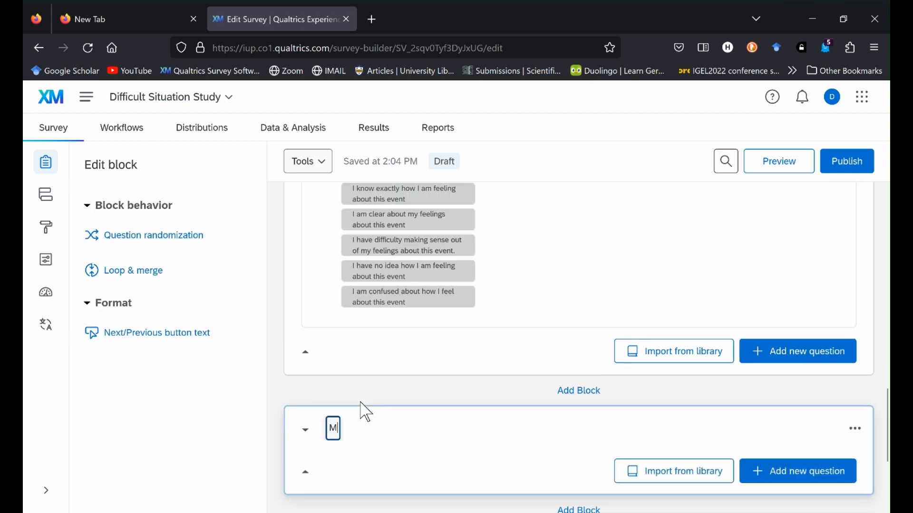
pyautogui.write('enaingful')
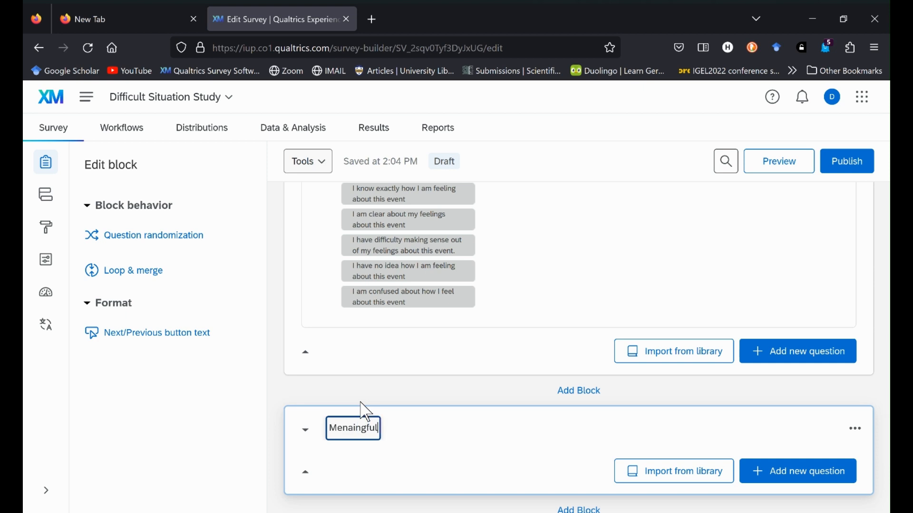
pyautogui.press('BackSpace')
pyautogui.press('BackSpace')
pyautogui.press('BackSpace')
pyautogui.press('BackSpace')
pyautogui.press('BackSpace')
pyautogui.press('BackSpace')
pyautogui.press('BackSpace')
pyautogui.press('BackSpace')
pyautogui.write('aningful Literacy T')
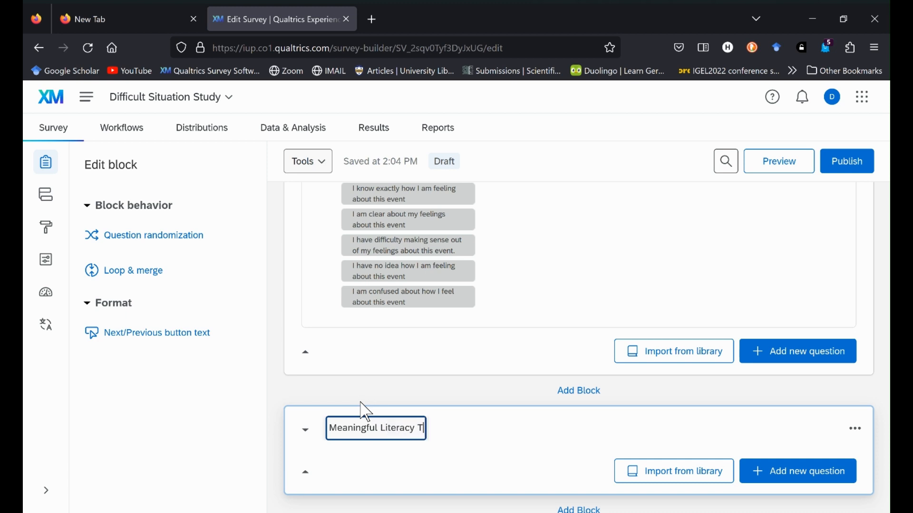
pyautogui.write('ask')
pyautogui.scroll(-1, 468, 393)
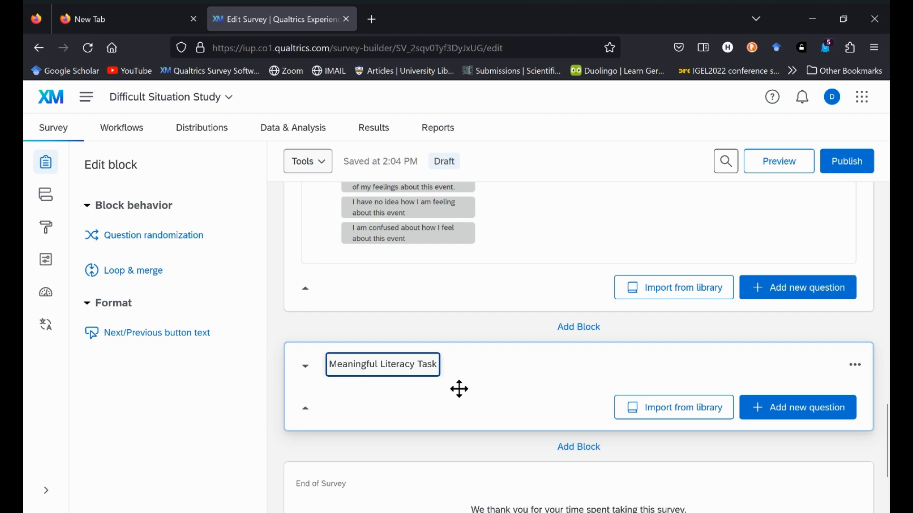
# Step: Add a text entry question to the Meaningful Literacy Task block and set its text type to Essay text box
pyautogui.click(775, 412)
pyautogui.scroll(-1, 717, 320)
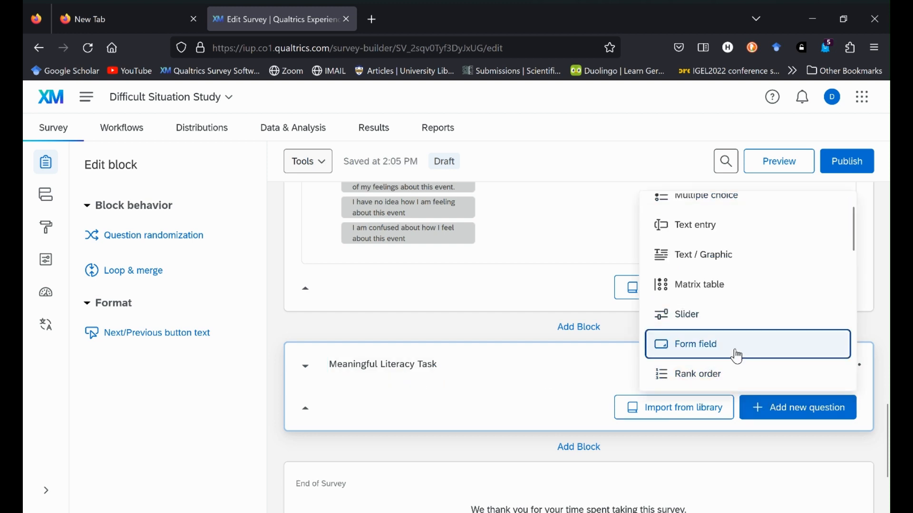
pyautogui.click(690, 226)
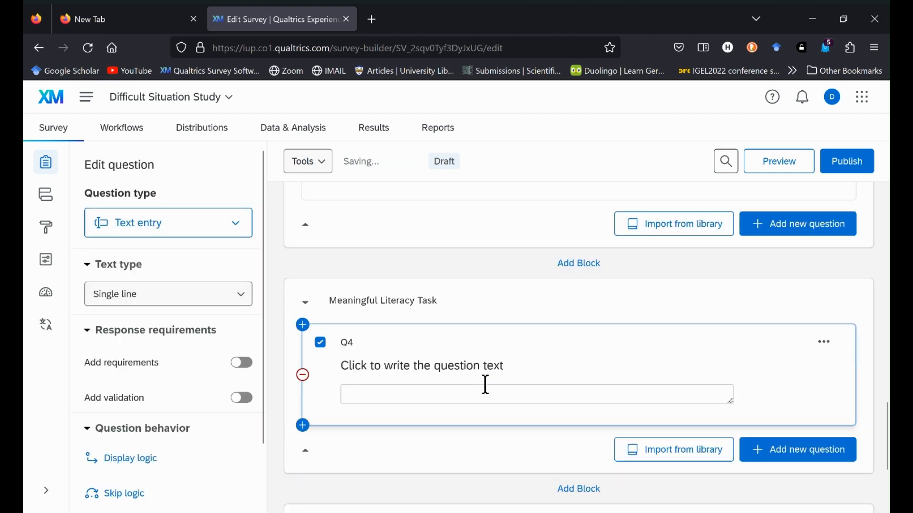
pyautogui.scroll(-1, 484, 384)
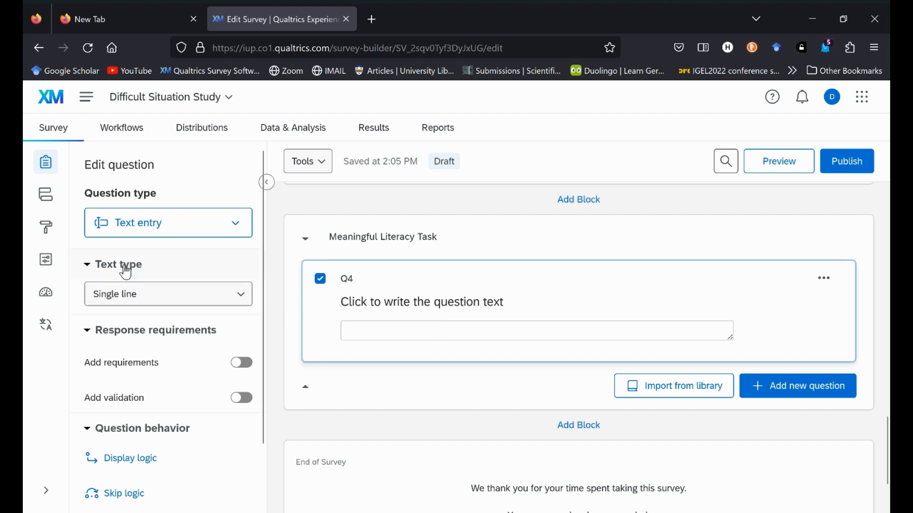
pyautogui.click(245, 298)
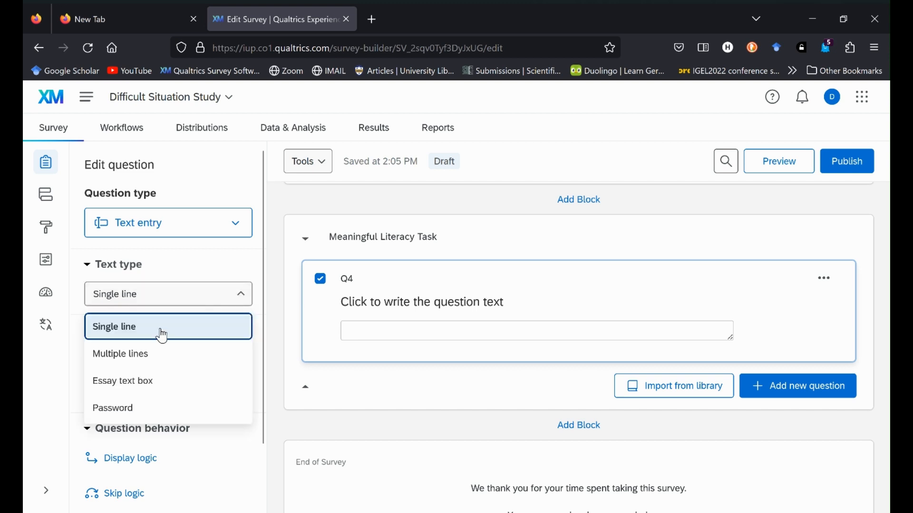
pyautogui.click(124, 382)
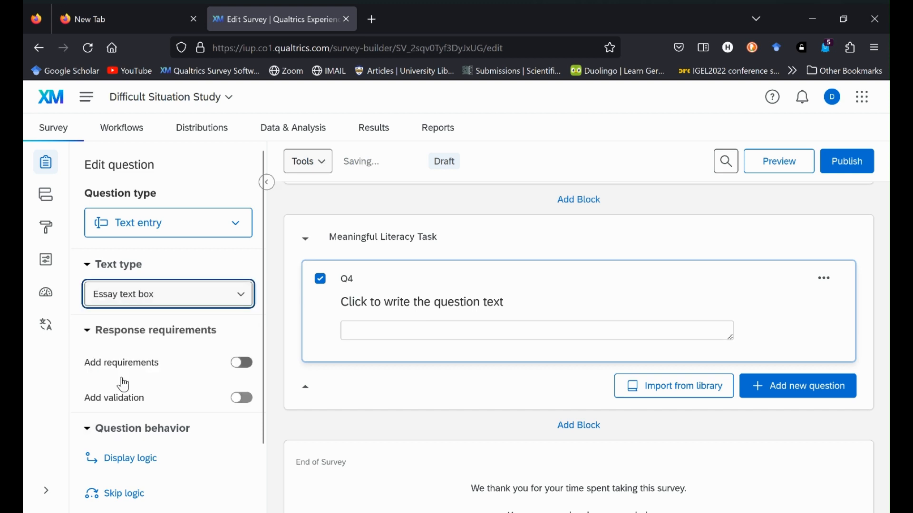
# Step: Replace the essay question's placeholder with the three-minute free-writing instructions beginning "Think of the difficult moment which you have chosen. Close your eyes and imagine the experience."
pyautogui.click(506, 309)
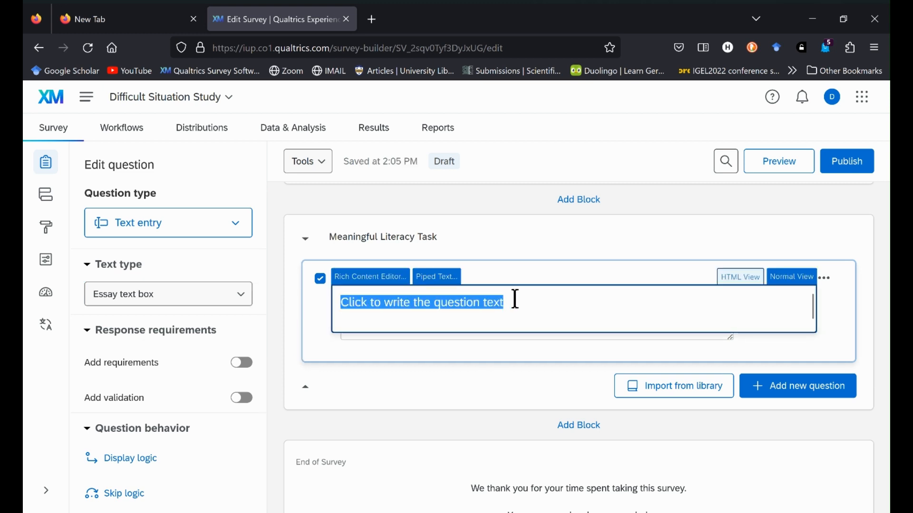
pyautogui.press('BackSpace')
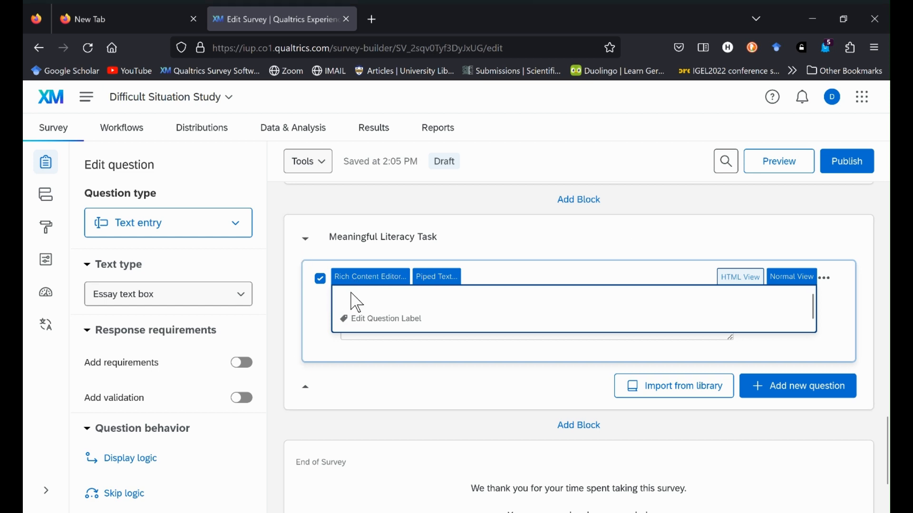
pyautogui.write('Think of the difficult moment which you have chosen. Close your eyes and imagine the experience. In the space below, write for three minutes without stopping about this difficult experience. Do not consider grammar or spelling or any other writing issue. You do not have to use sentences. Just write freely without stopping. Write down what ever you are thinking about the difficult experience you have chosen.')
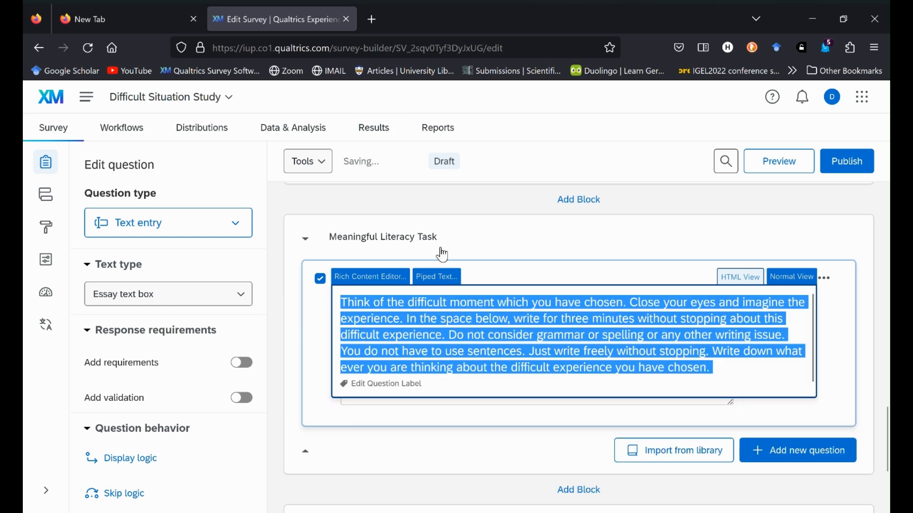
pyautogui.click(718, 367)
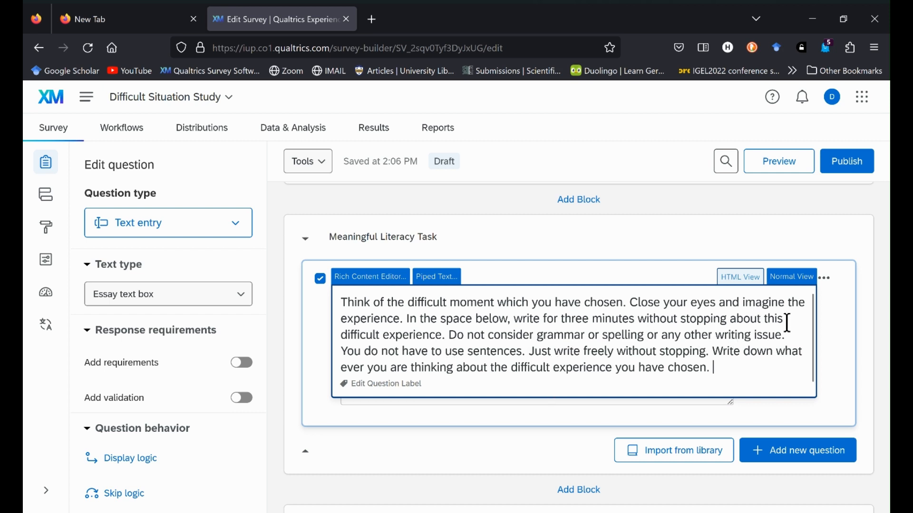
pyautogui.click(844, 330)
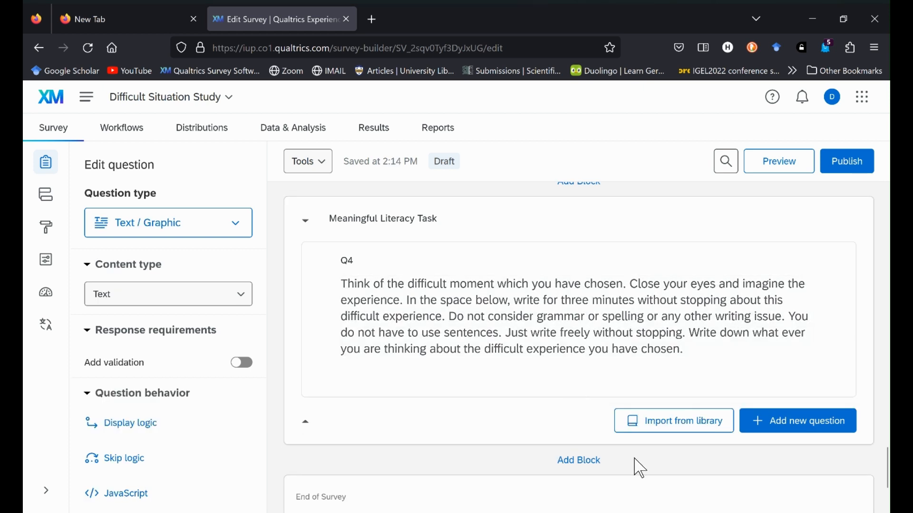
# Step: Add a new block after the Meaningful Literacy Task block and name it "Post Scales"
pyautogui.scroll(-3, 637, 465)
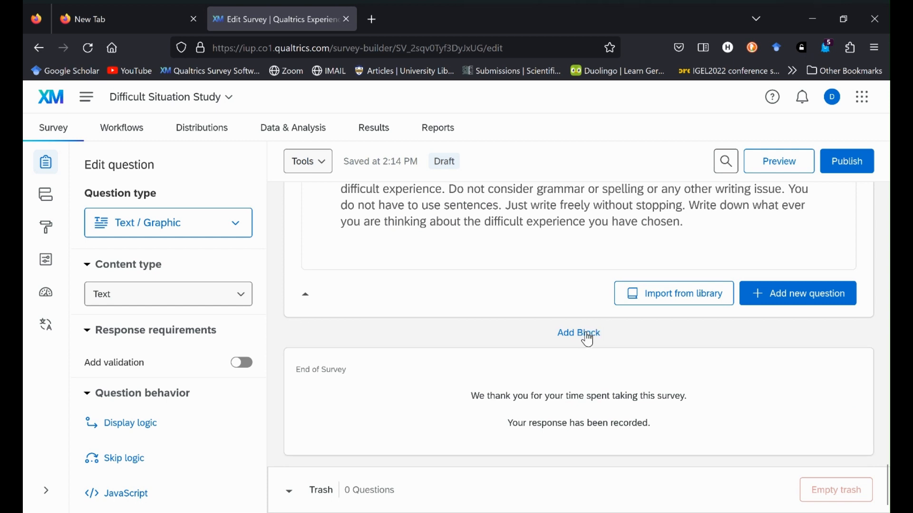
pyautogui.click(581, 334)
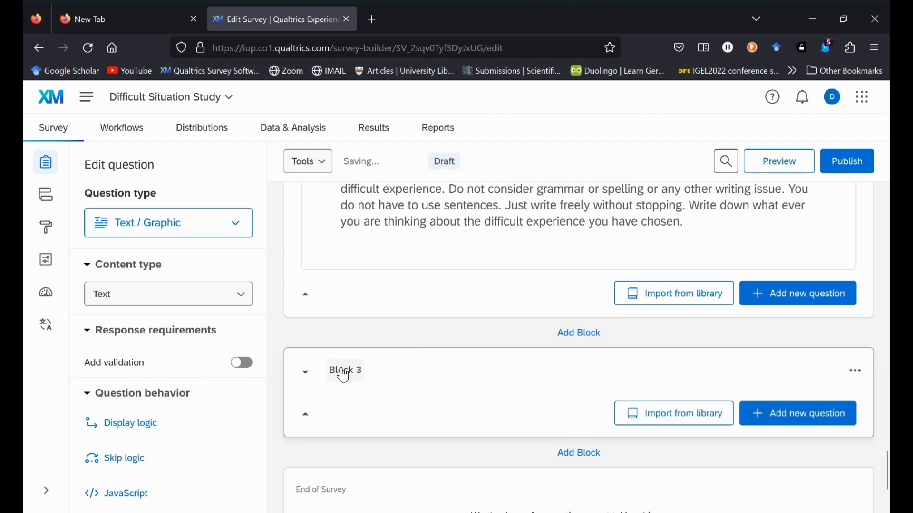
pyautogui.click(348, 369)
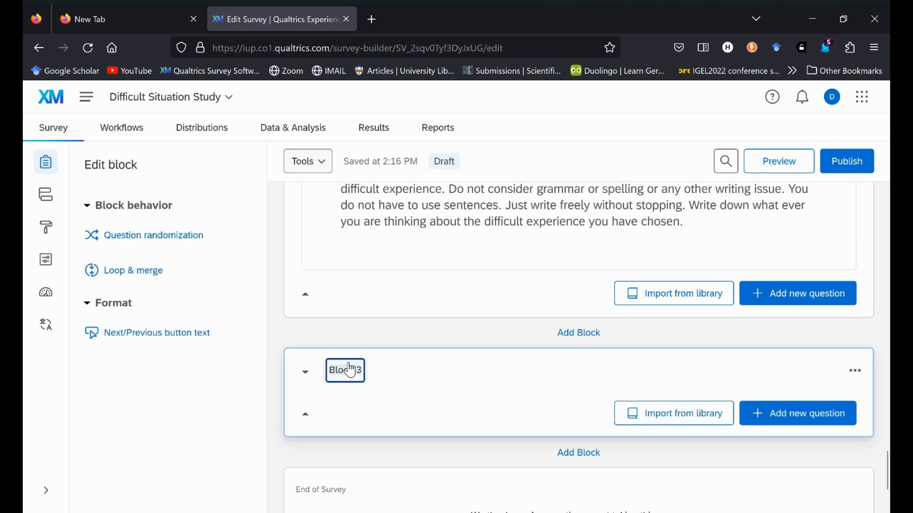
pyautogui.write('Post Scales')
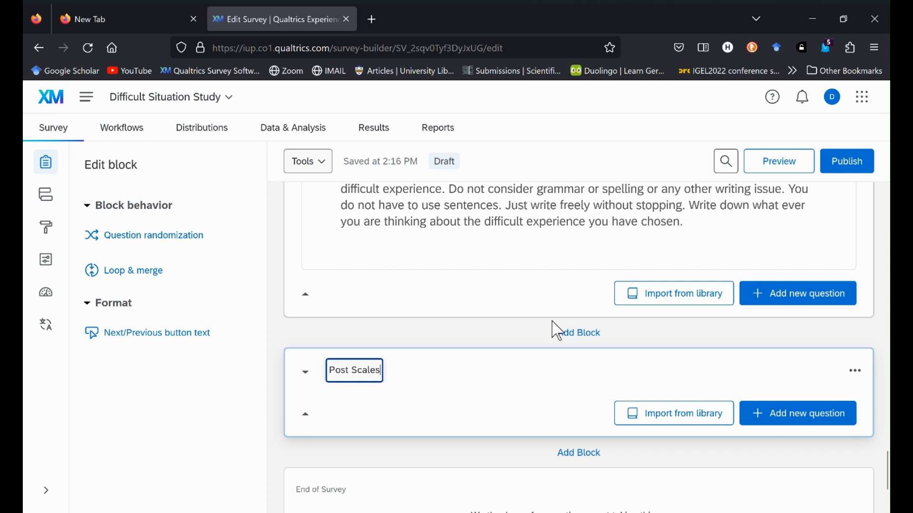
# Step: Add a matrix table question to the Post Scales block
pyautogui.click(803, 418)
pyautogui.scroll(-1, 774, 342)
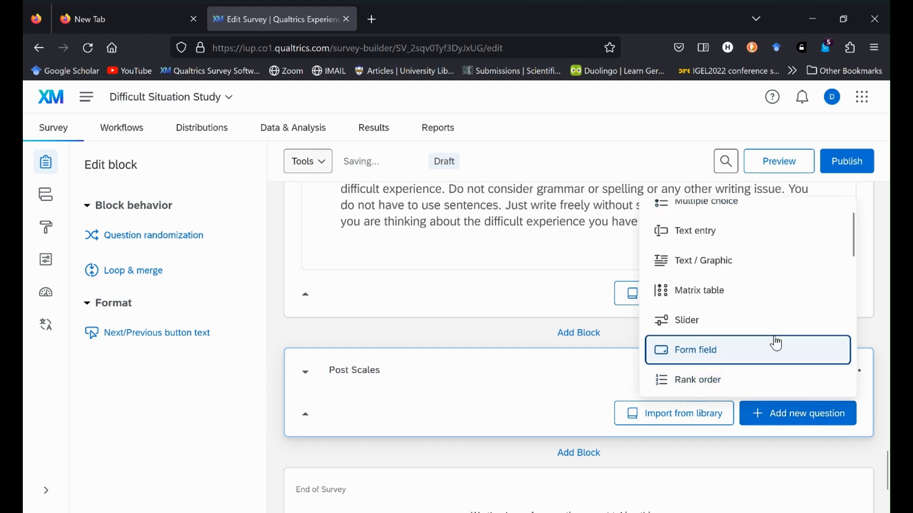
pyautogui.click(726, 299)
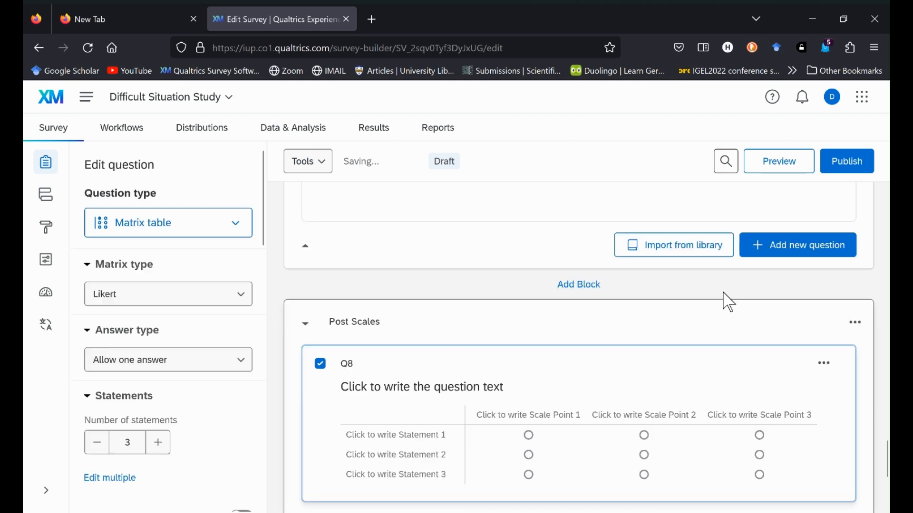
# Step: Replace the new matrix question's placeholder with the agree-or-disagree rating instructions beginning "In relation to the difficult moment you just wrote about"
pyautogui.click(497, 397)
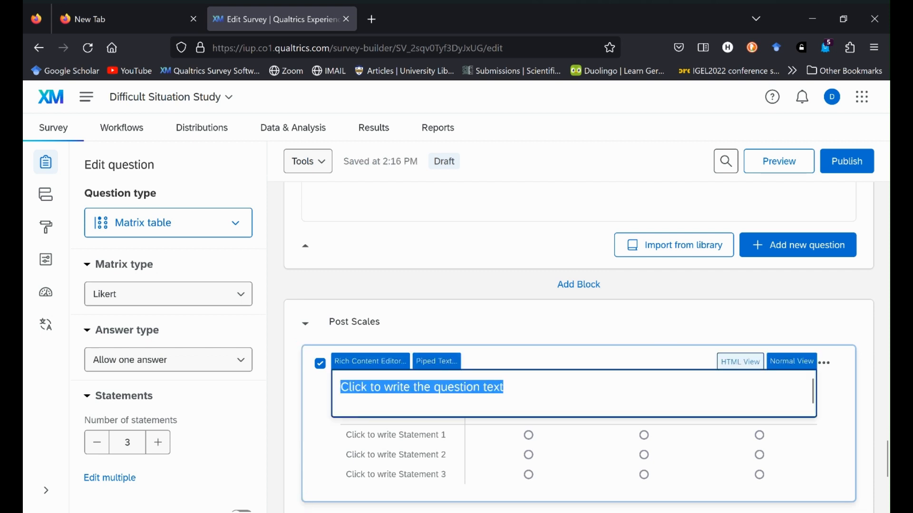
pyautogui.hotkey('alt', 'Tab')
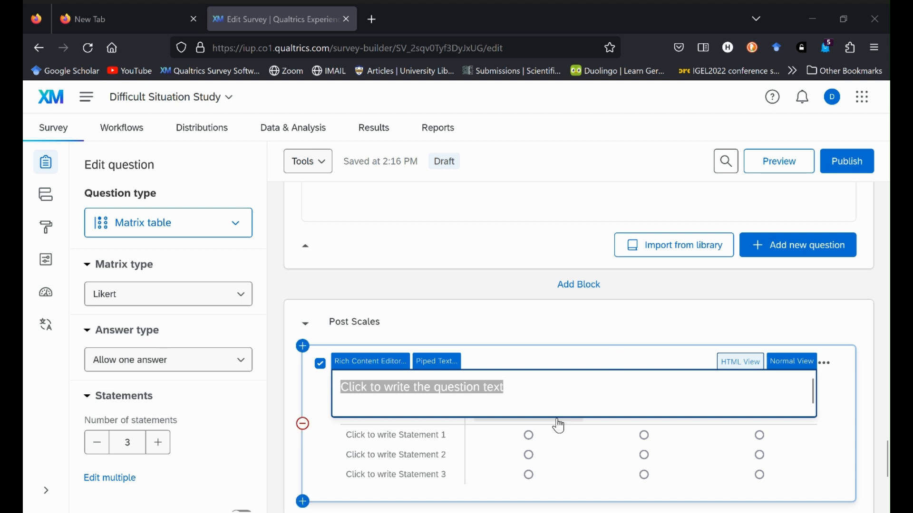
pyautogui.click(346, 388)
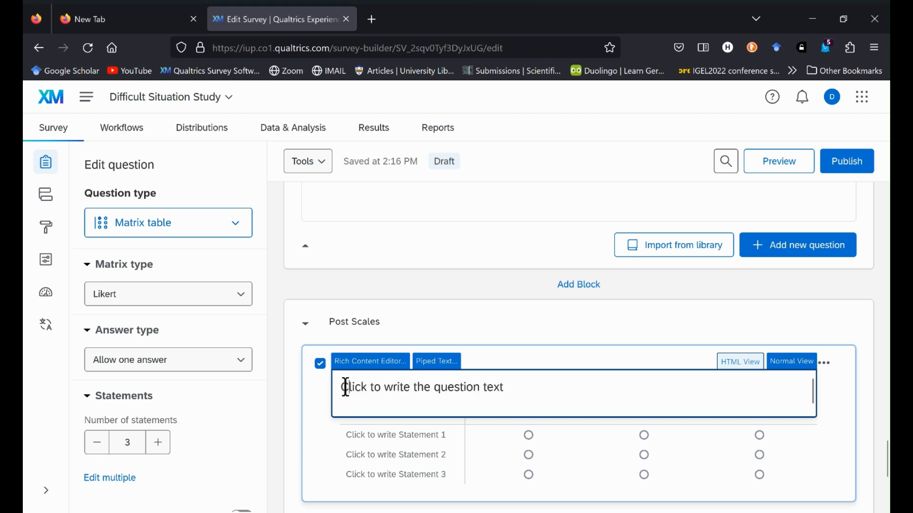
pyautogui.moveTo(346, 387); pyautogui.dragTo(503, 386)
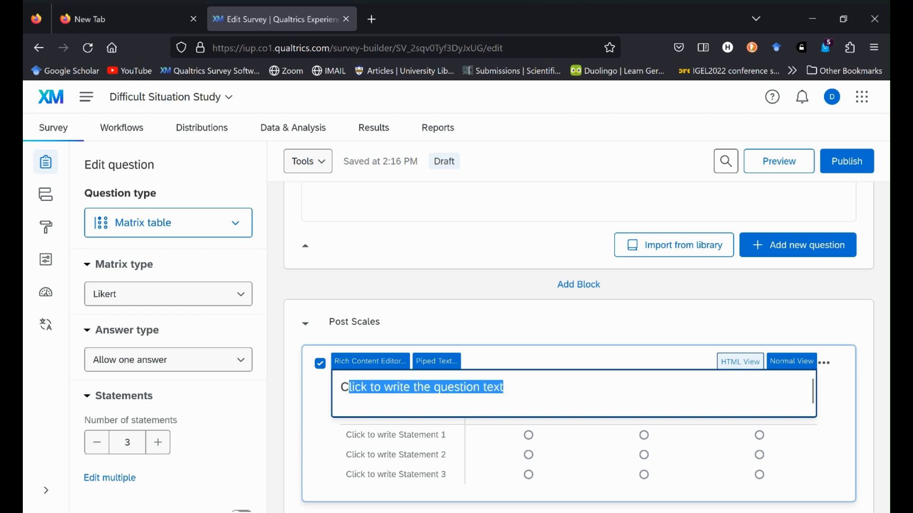
pyautogui.write('In relation to the difficult moment you just wrote about , please rate the degree to which you agree or disagree with the following statements:')
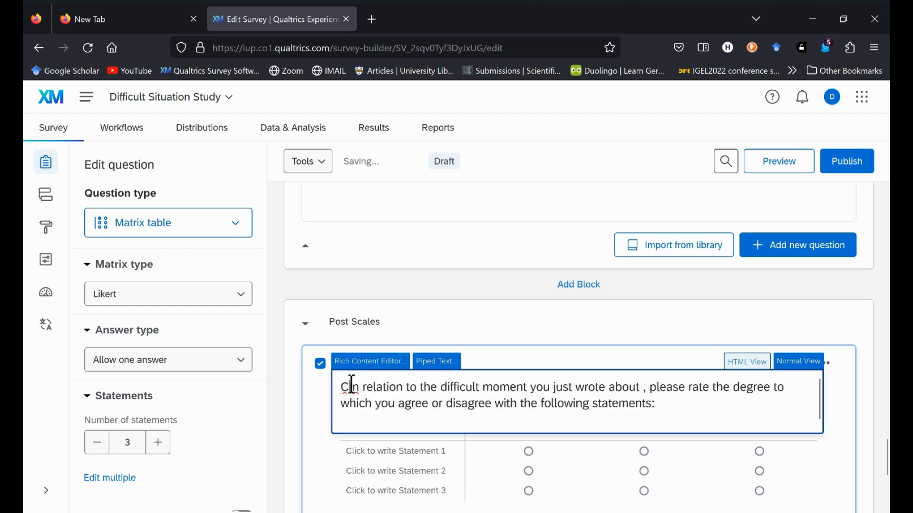
pyautogui.press('BackSpace')
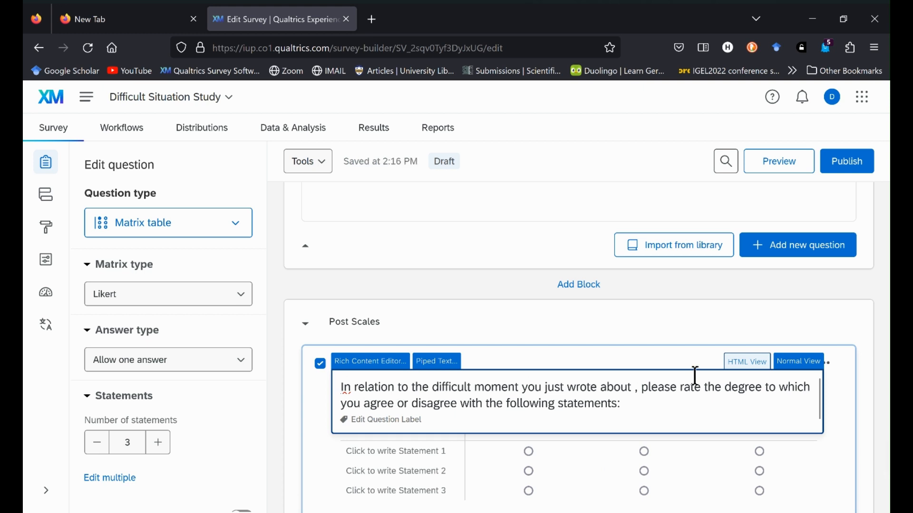
pyautogui.scroll(-1, 695, 376)
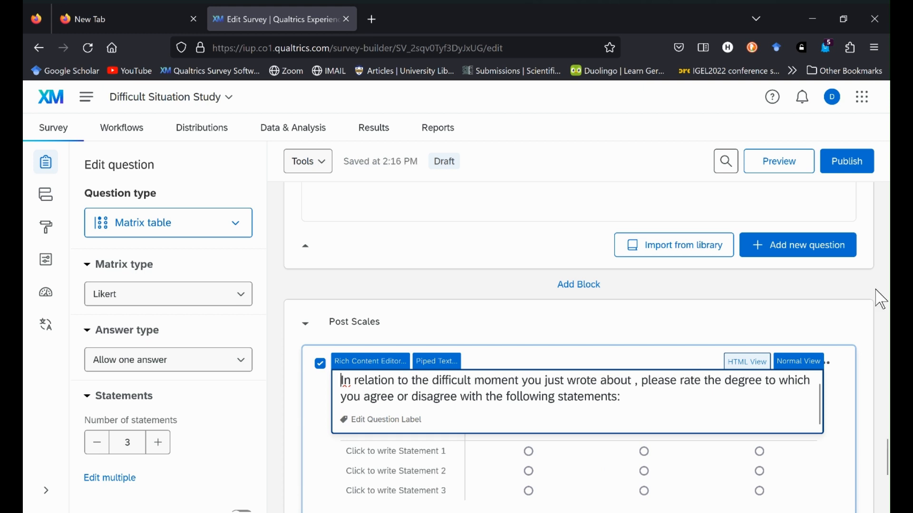
# Step: Give the Post Scales matrix five scale points and apply the suggested Disagree - Agree scale
pyautogui.scroll(-3, 844, 272)
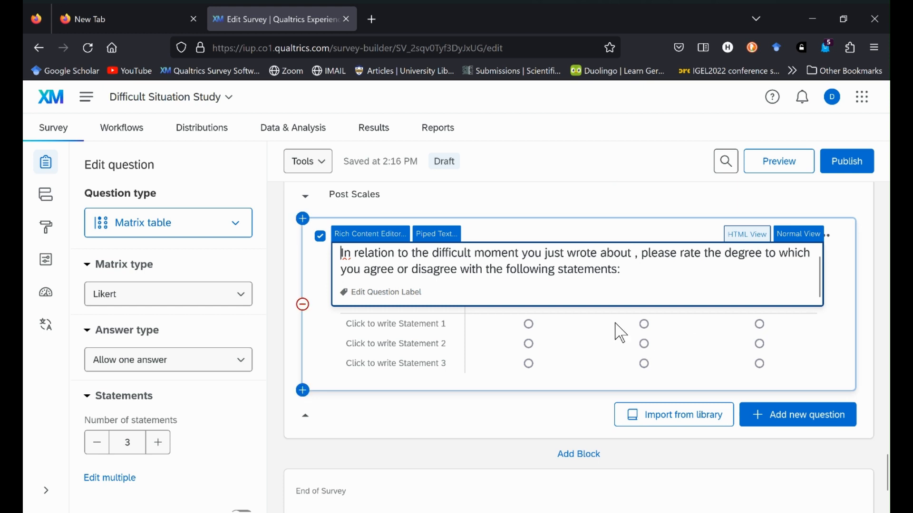
pyautogui.click(614, 315)
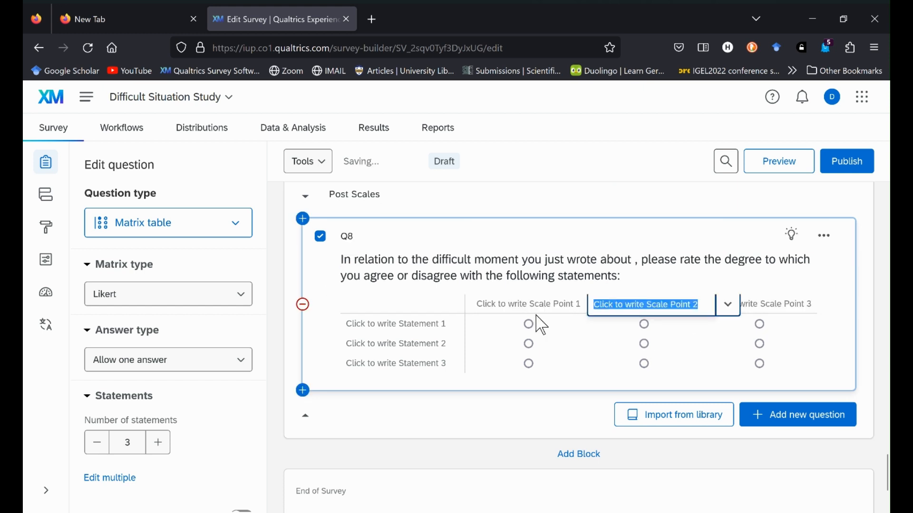
pyautogui.click(505, 304)
pyautogui.click(505, 304)
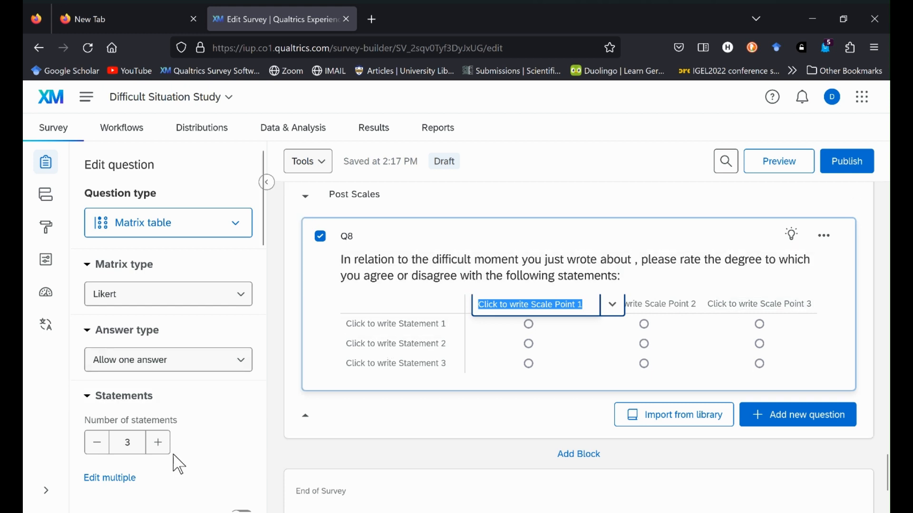
pyautogui.scroll(-2, 188, 415)
pyautogui.scroll(-4, 189, 416)
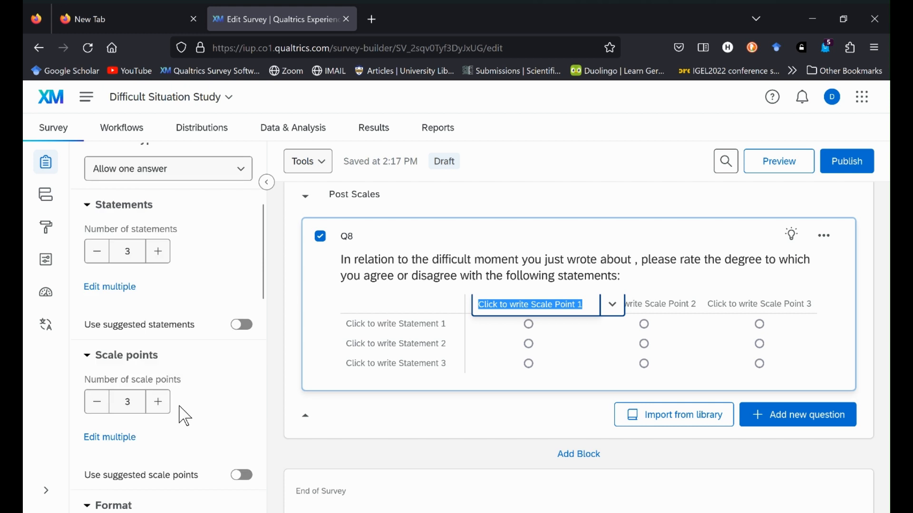
pyautogui.click(167, 405)
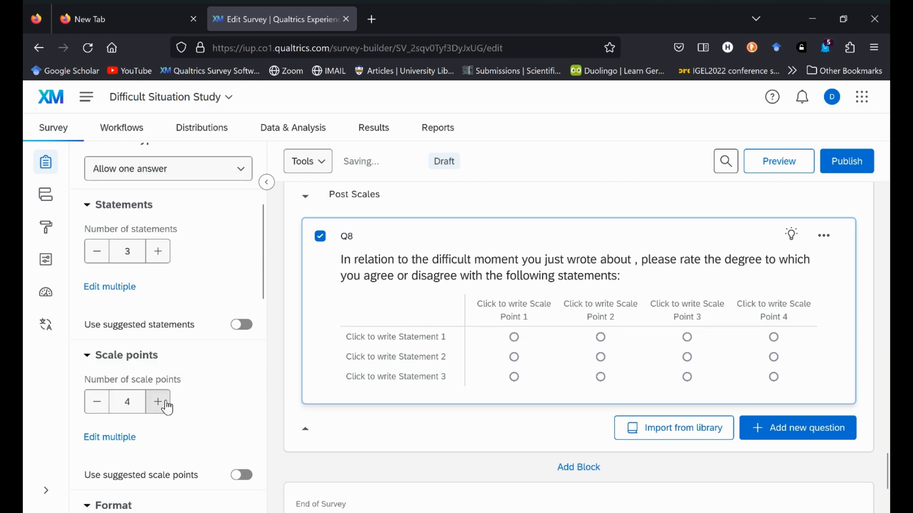
pyautogui.click(167, 405)
pyautogui.click(241, 477)
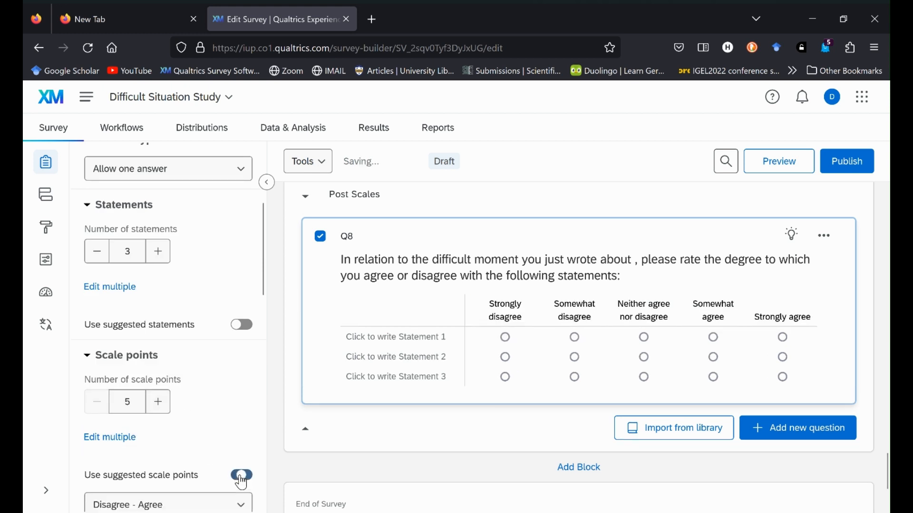
pyautogui.scroll(-4, 190, 464)
pyautogui.click(150, 384)
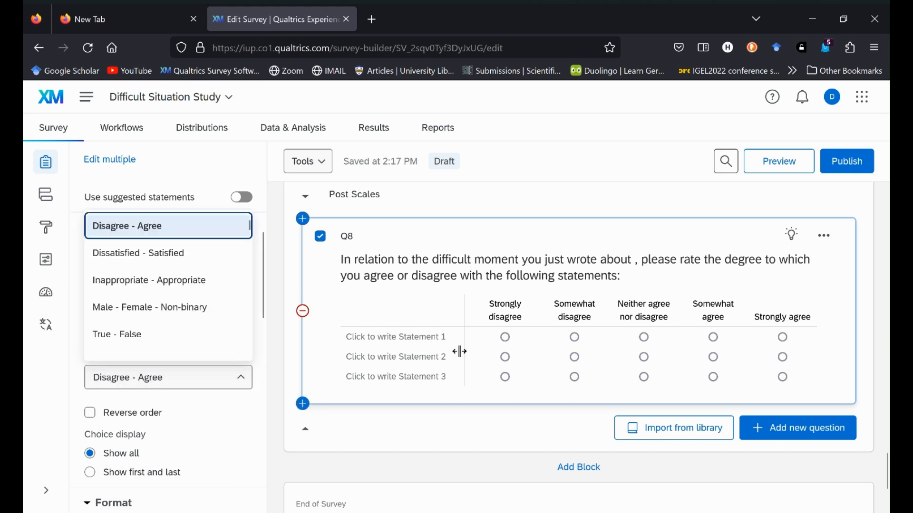
# Step: Replace the first Post Scales statement's placeholder text with "I know exactly how I am feeling about this event"
pyautogui.click(417, 343)
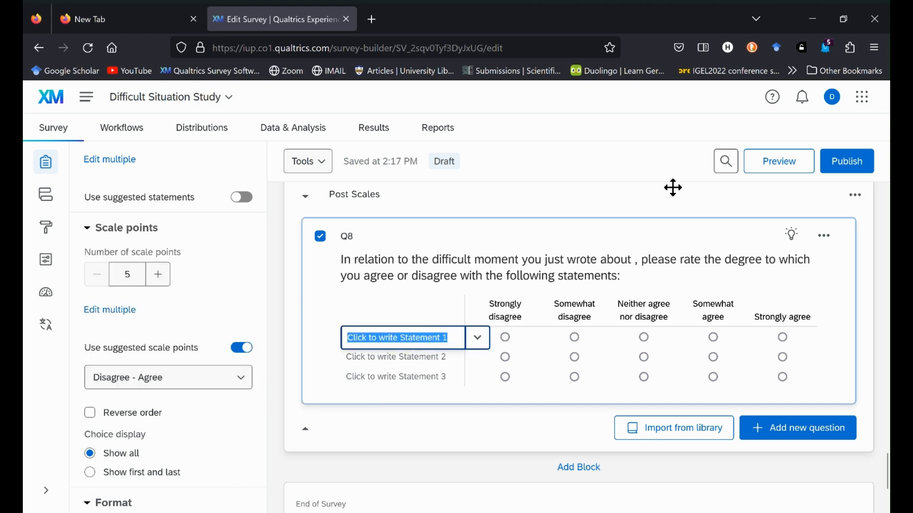
pyautogui.hotkey('alt', 'Tab')
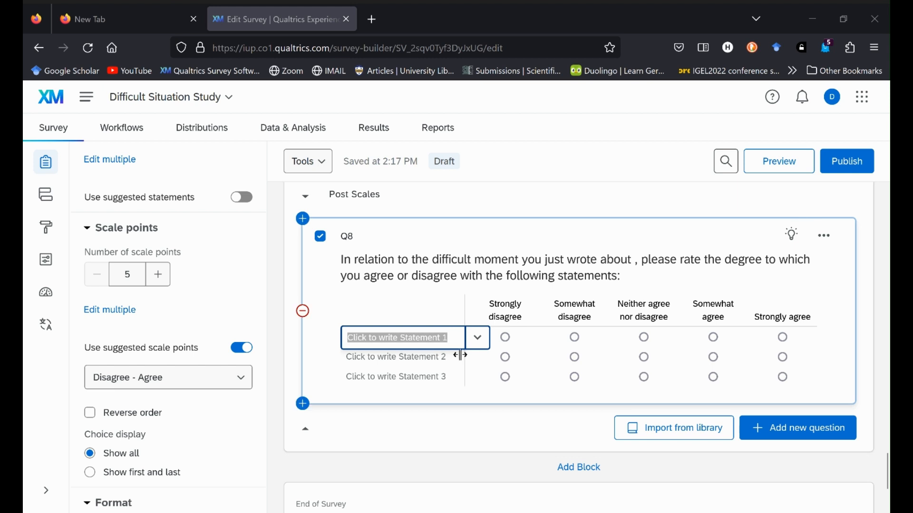
pyautogui.rightClick(449, 338)
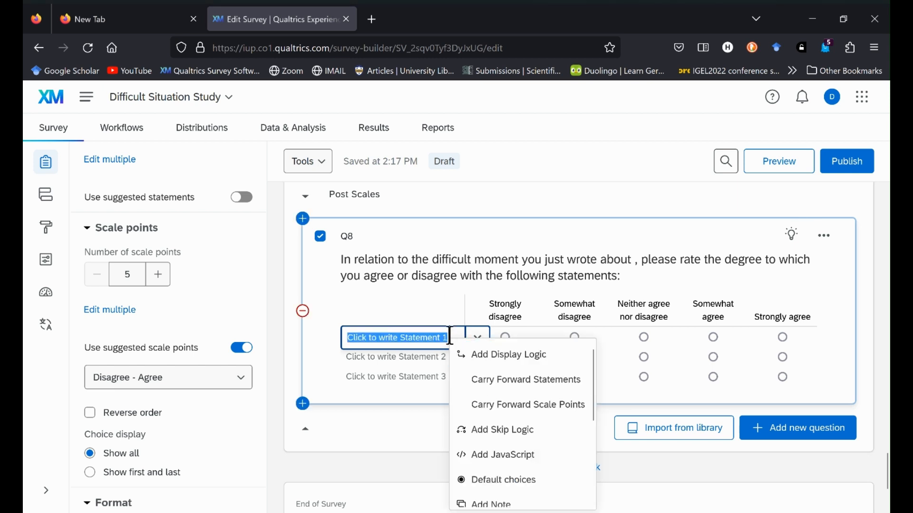
pyautogui.rightClick(417, 338)
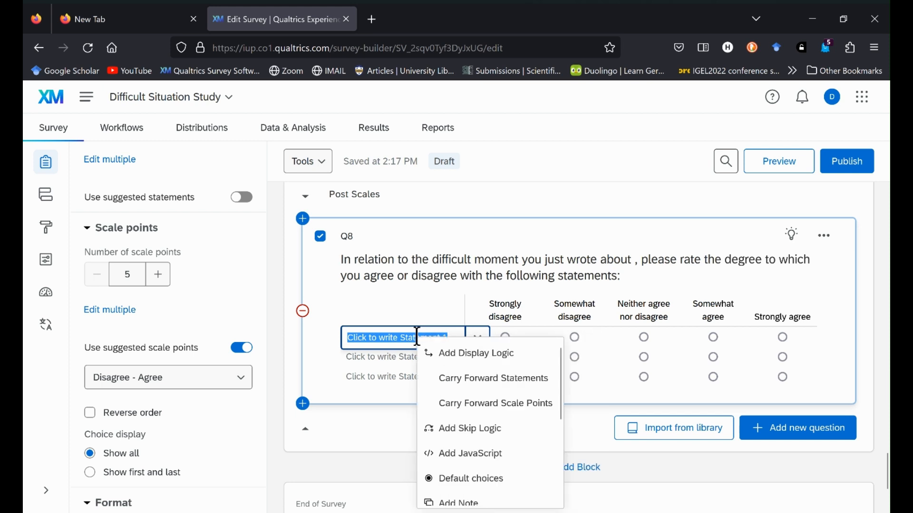
pyautogui.press('Escape')
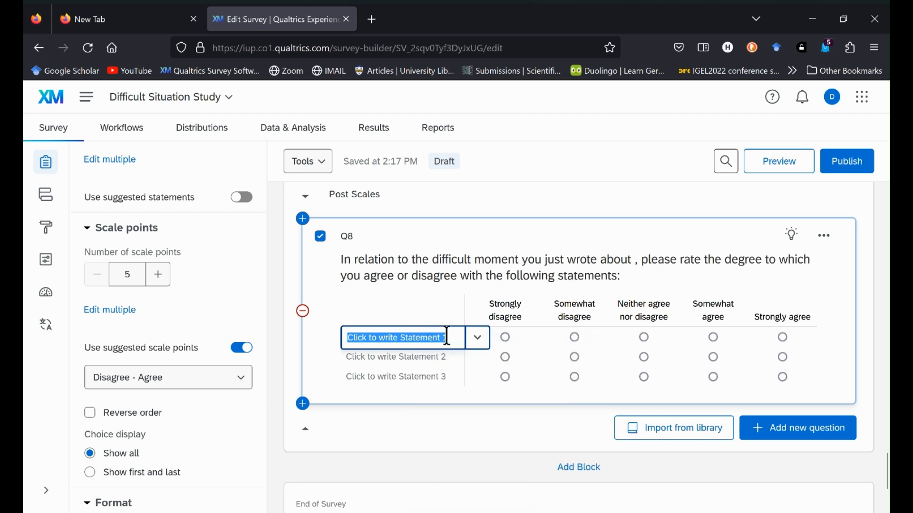
pyautogui.press('BackSpace')
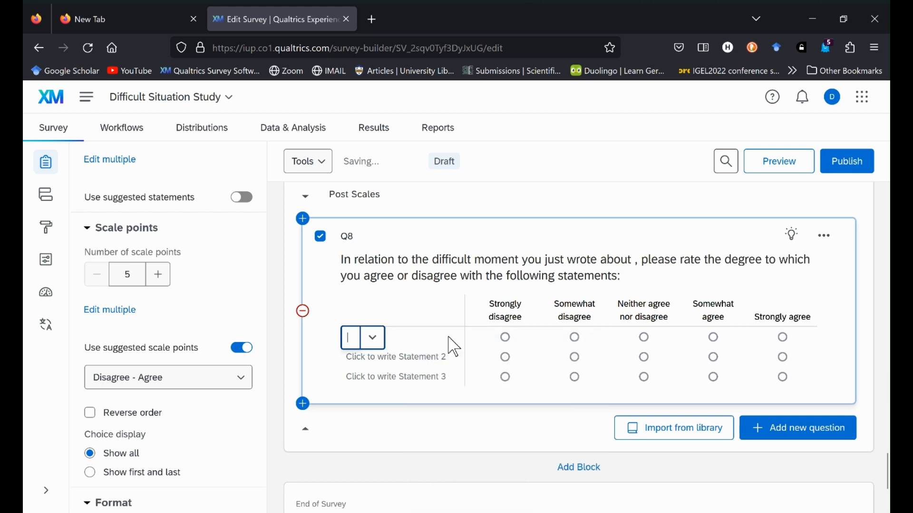
pyautogui.write('I')
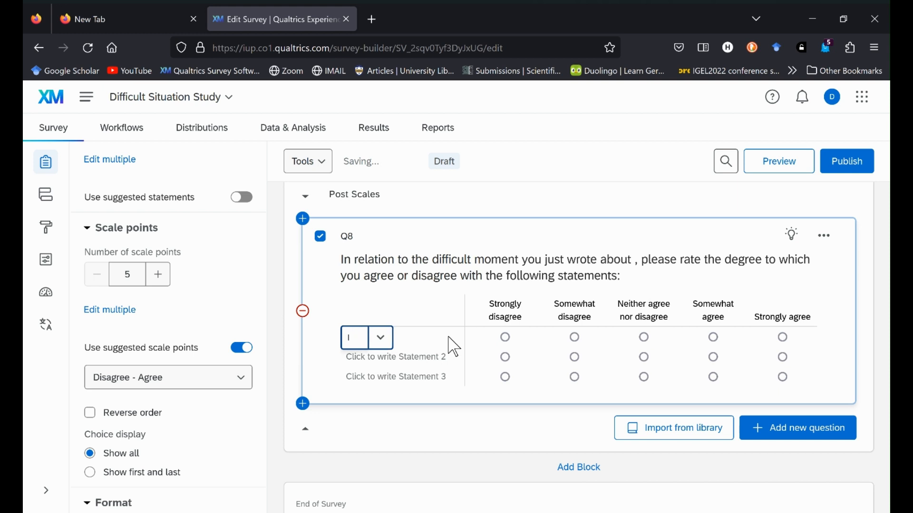
pyautogui.write(' know exac')
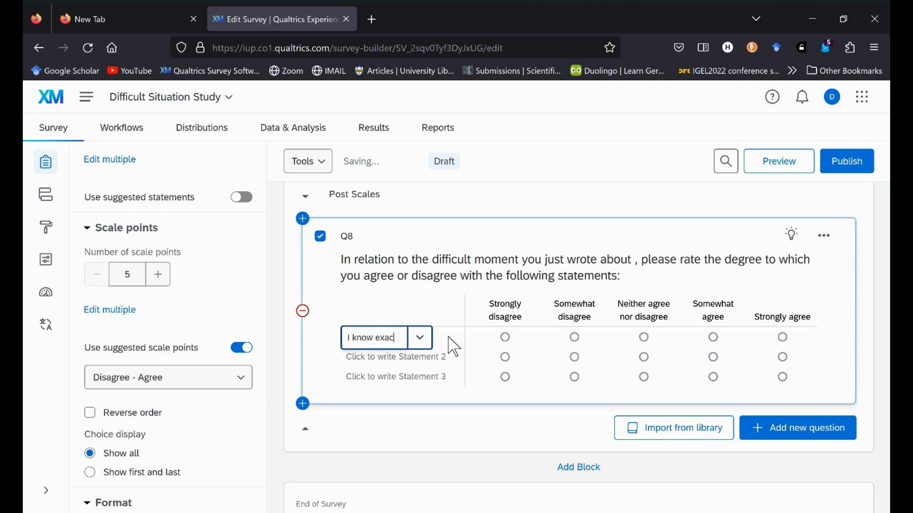
pyautogui.write('tly how I')
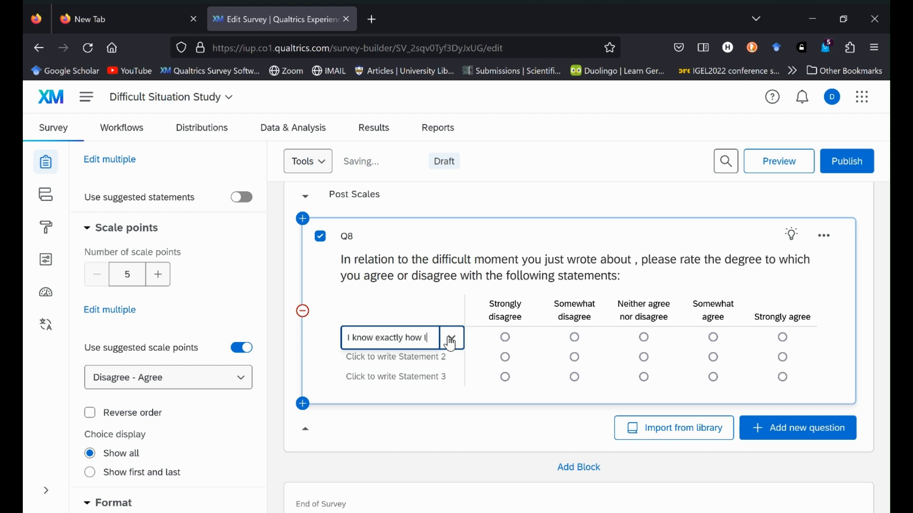
pyautogui.write(' am feeling about this event')
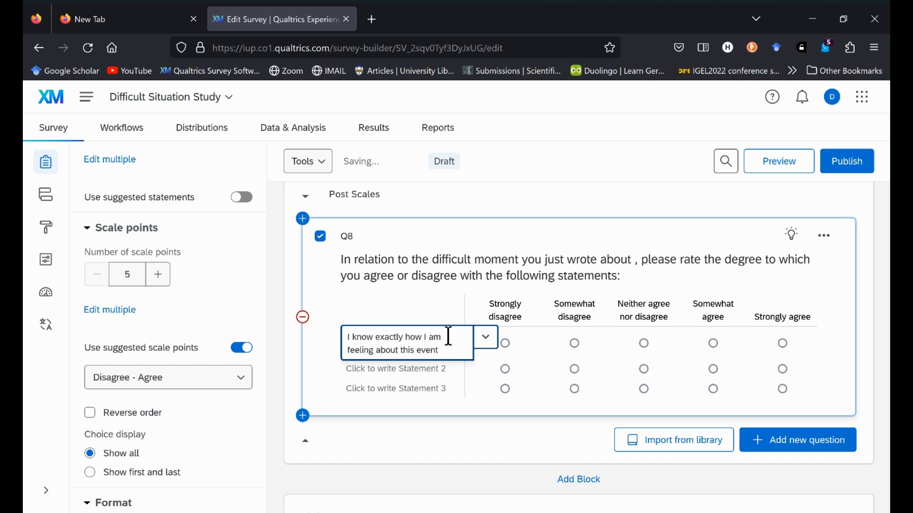
# Step: Replace the second Post Scales statement's placeholder text with "I am clear about my feeling about this event"
pyautogui.click(433, 372)
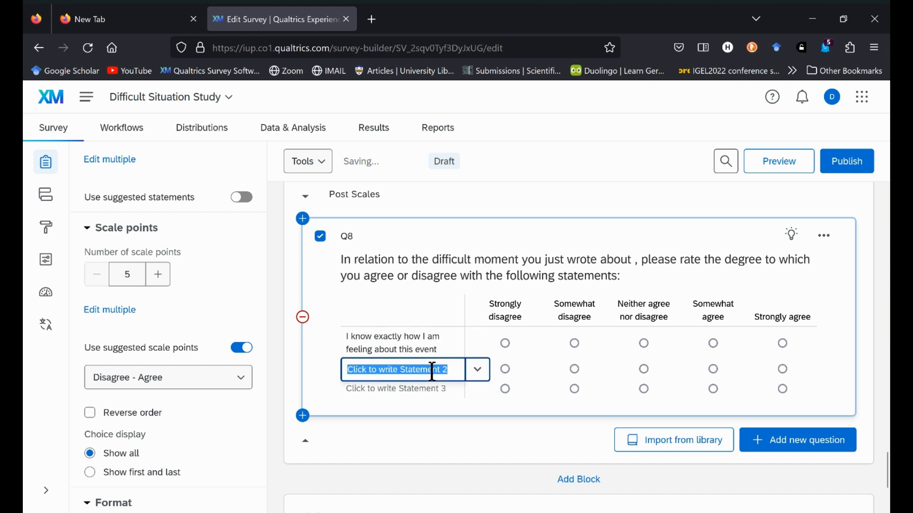
pyautogui.write('I am clear')
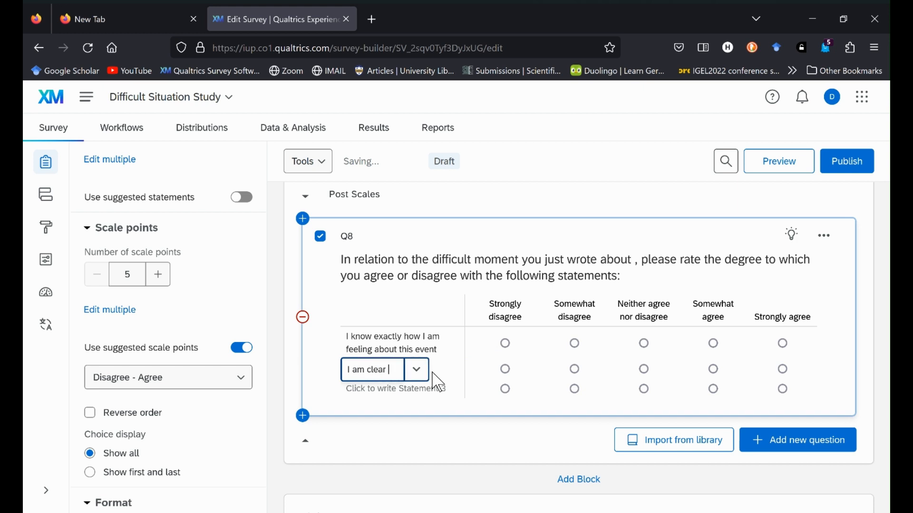
pyautogui.write(' abou')
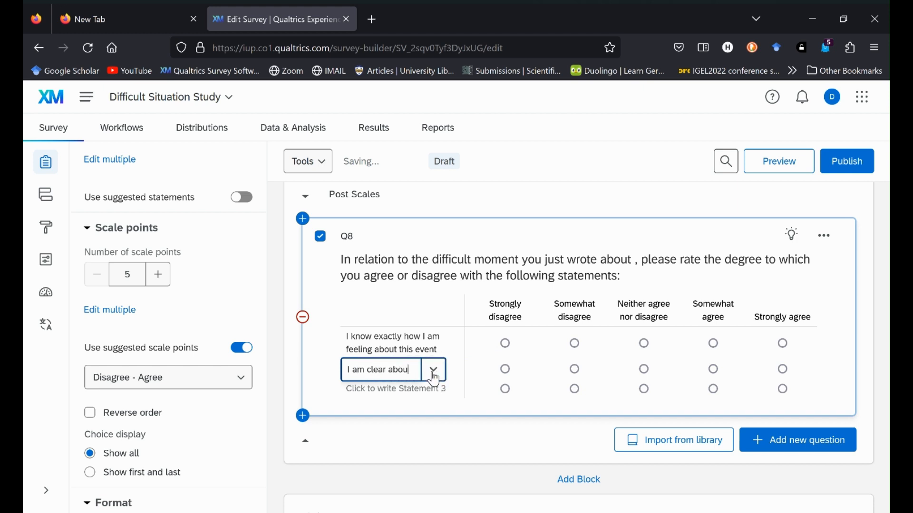
pyautogui.write('t my feel')
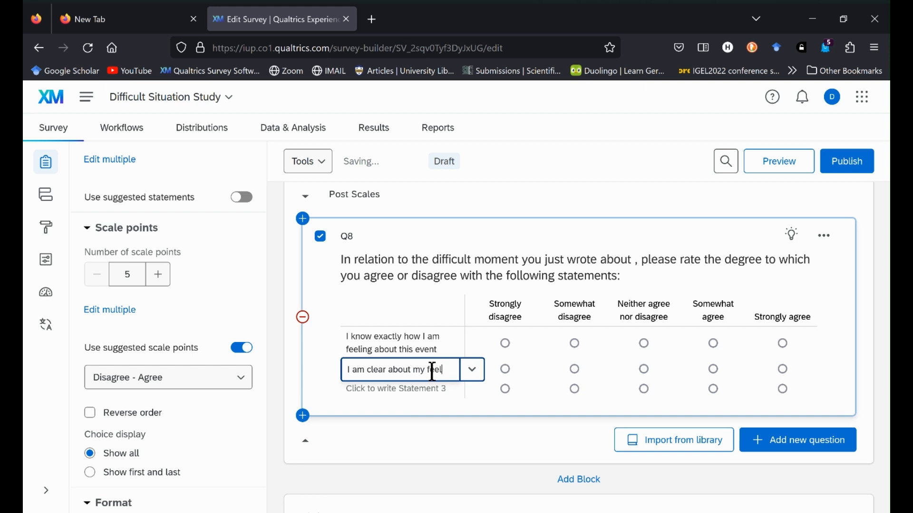
pyautogui.write('ing about')
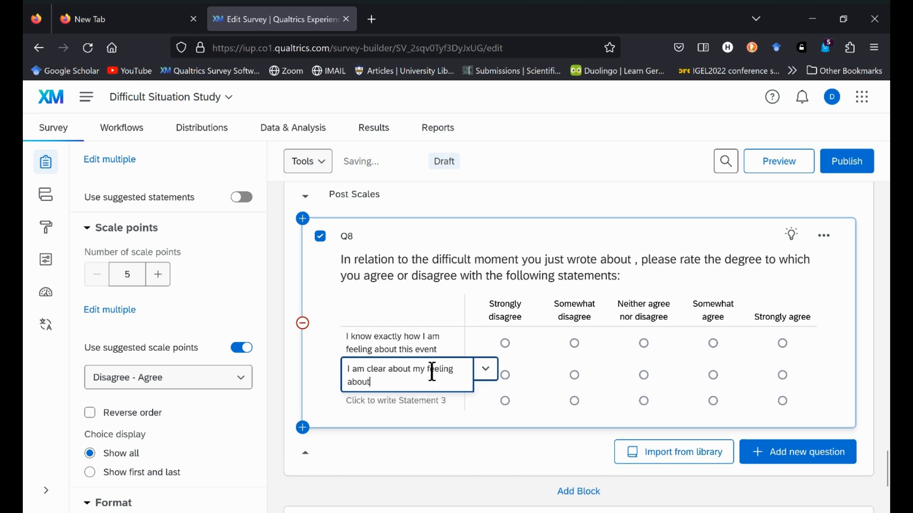
pyautogui.write(' this event')
# Step: Replace the third Post Scales statement's placeholder text with "I have difficulty making sense out of my feelings about this event"
pyautogui.click(425, 401)
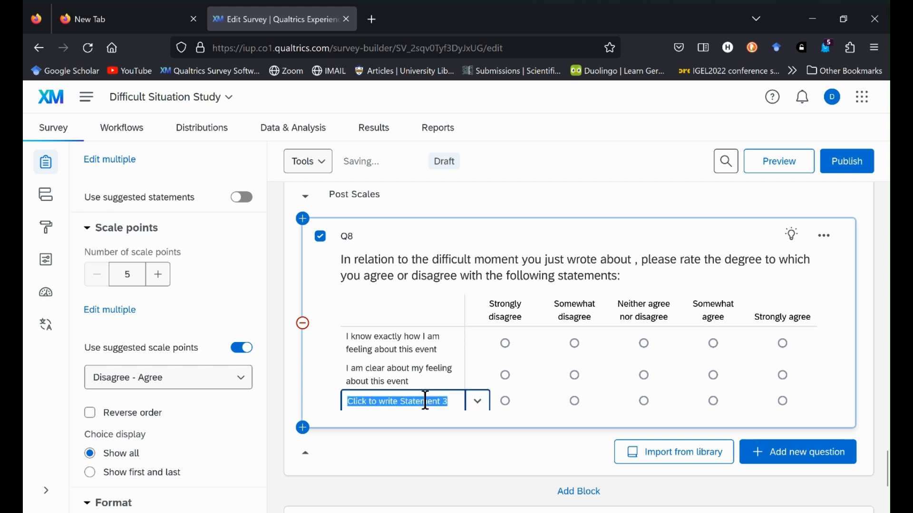
pyautogui.write('I have diff')
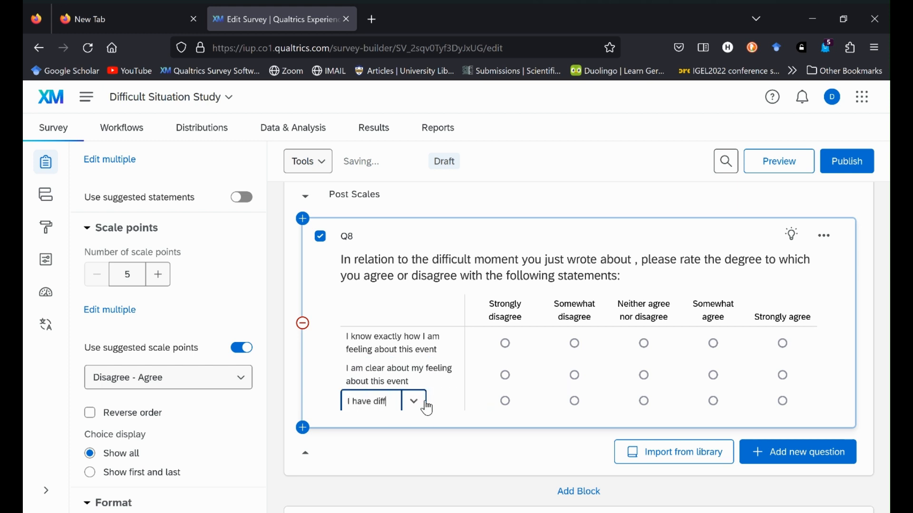
pyautogui.write('iculty making s')
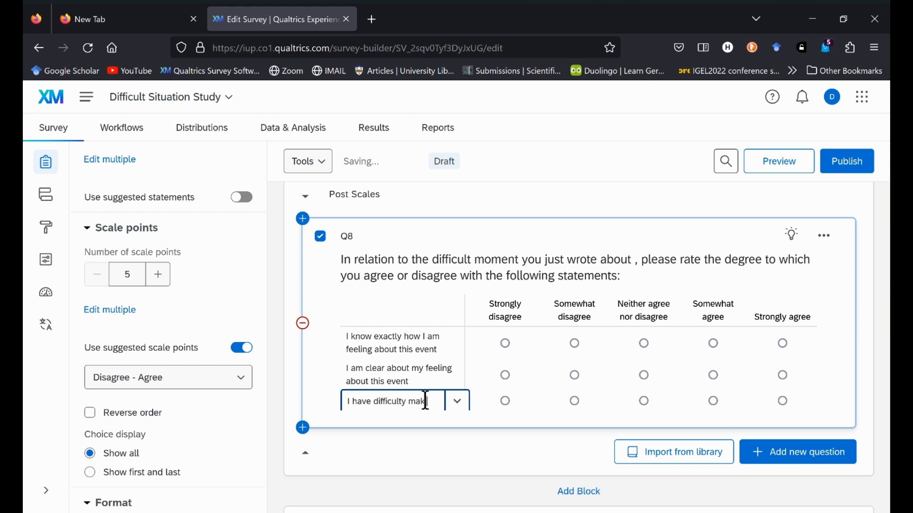
pyautogui.write('sens')
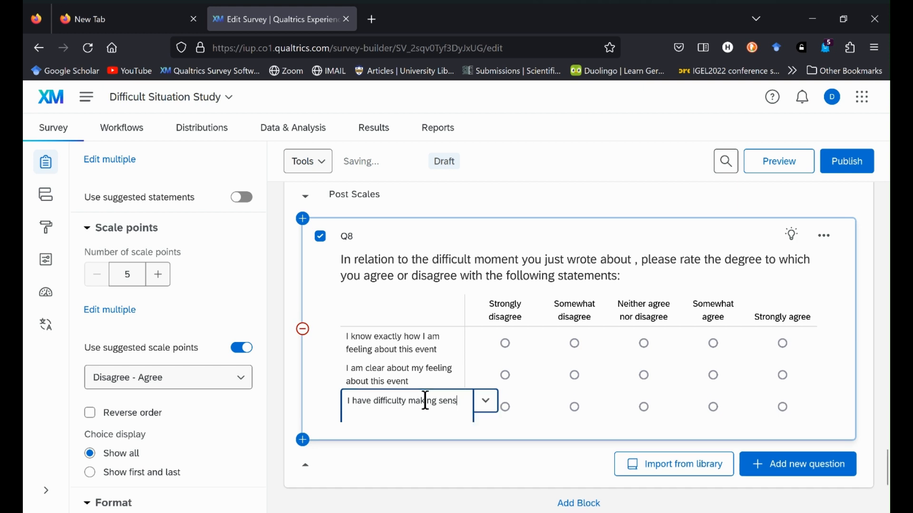
pyautogui.write('e out of my feelings about this')
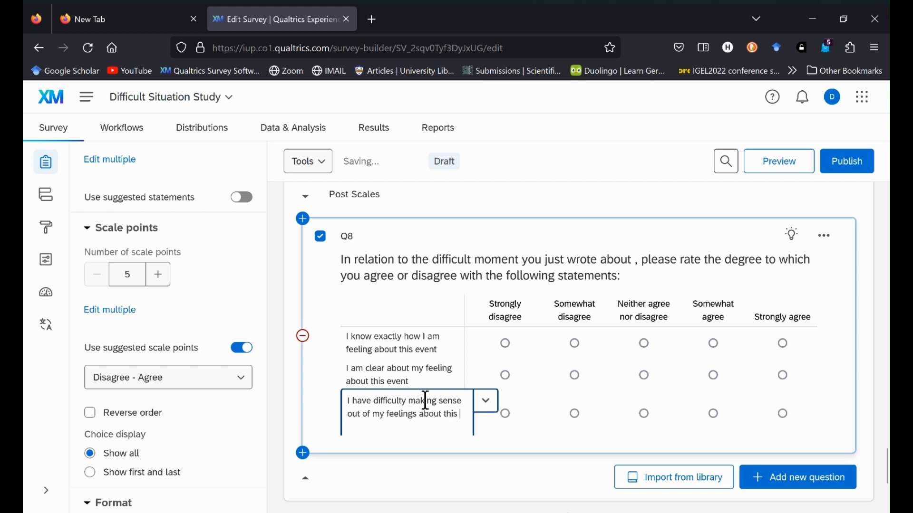
pyautogui.write(' event')
pyautogui.click(318, 412)
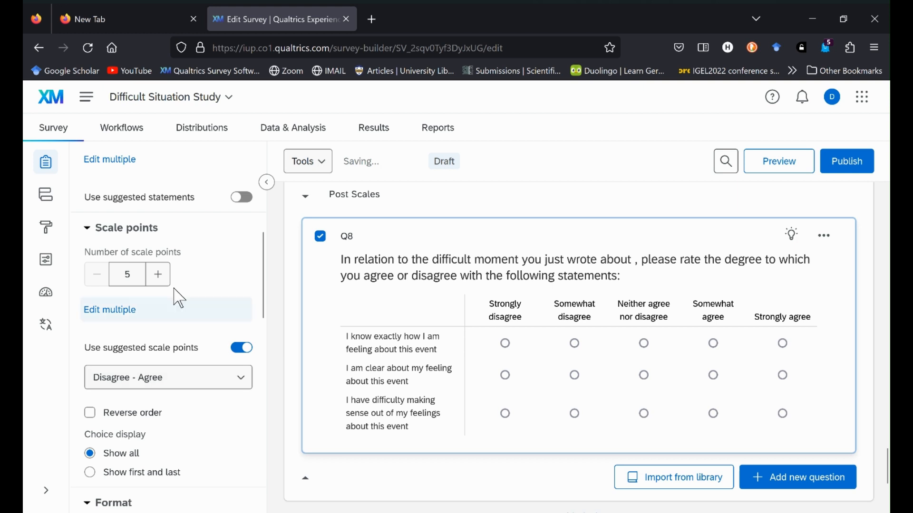
# Step: Increase the number of statements in the Post Scales matrix to 5
pyautogui.scroll(3, 212, 284)
pyautogui.click(168, 255)
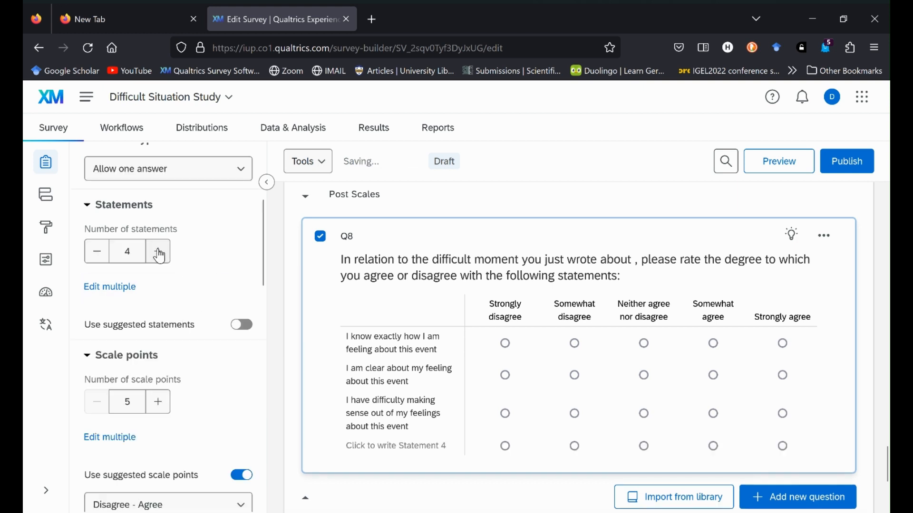
pyautogui.click(167, 256)
# Step: Replace the fourth Post Scales statement's placeholder text with "I have no idea how I am feeling about this event"
pyautogui.scroll(-3, 390, 350)
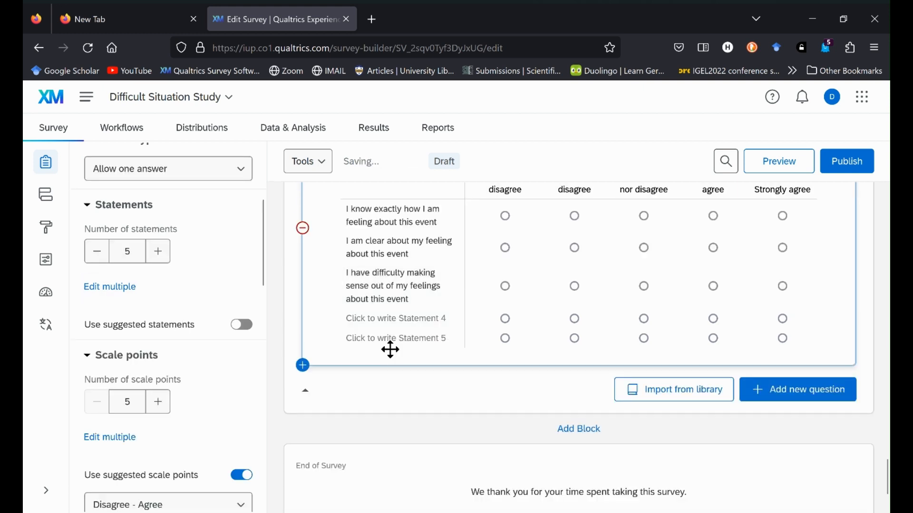
pyautogui.click(398, 319)
pyautogui.write('I')
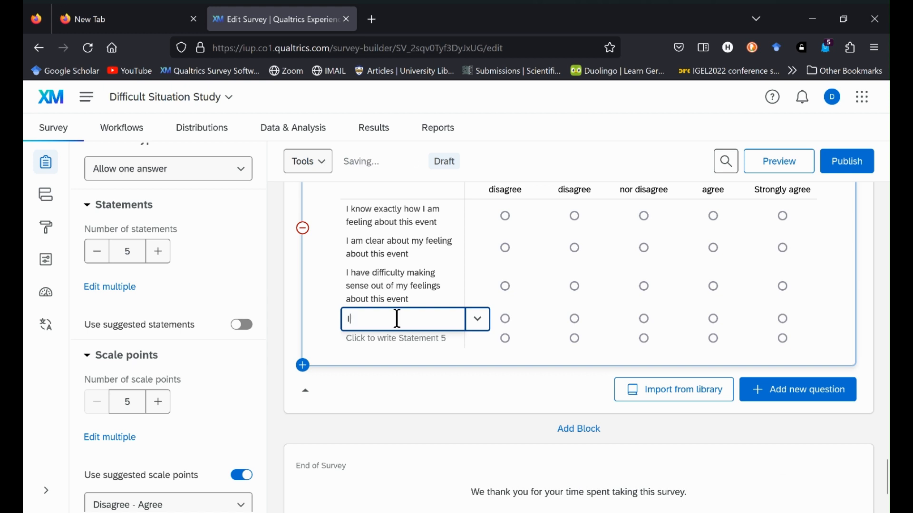
pyautogui.write(' have no')
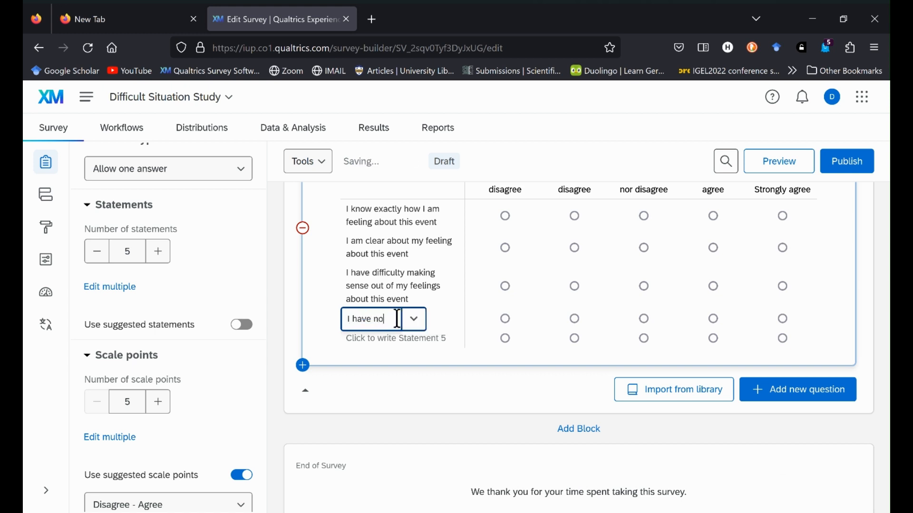
pyautogui.write(' idea ')
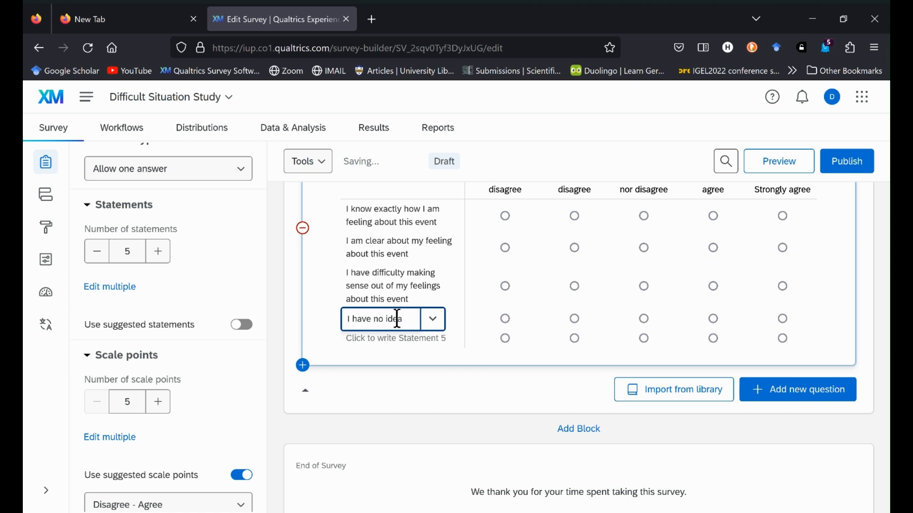
pyautogui.write('how I am f')
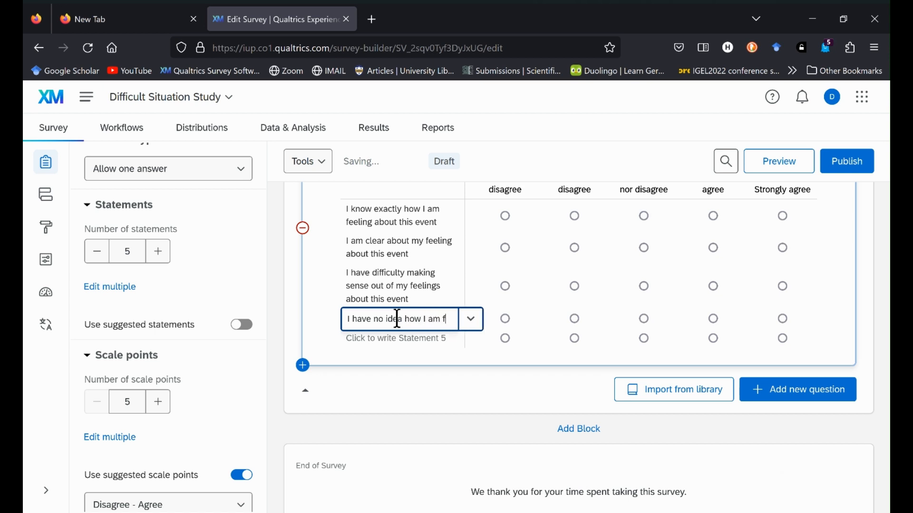
pyautogui.write('eeling ')
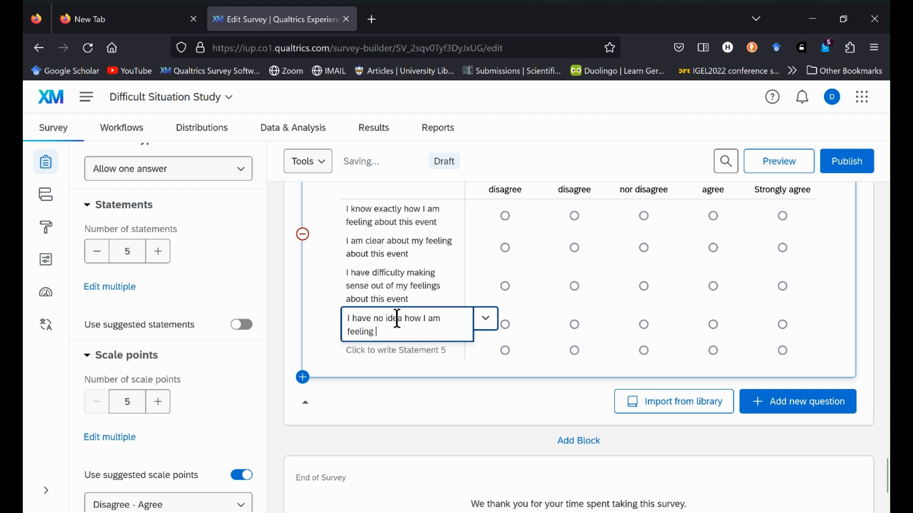
pyautogui.write('about this event')
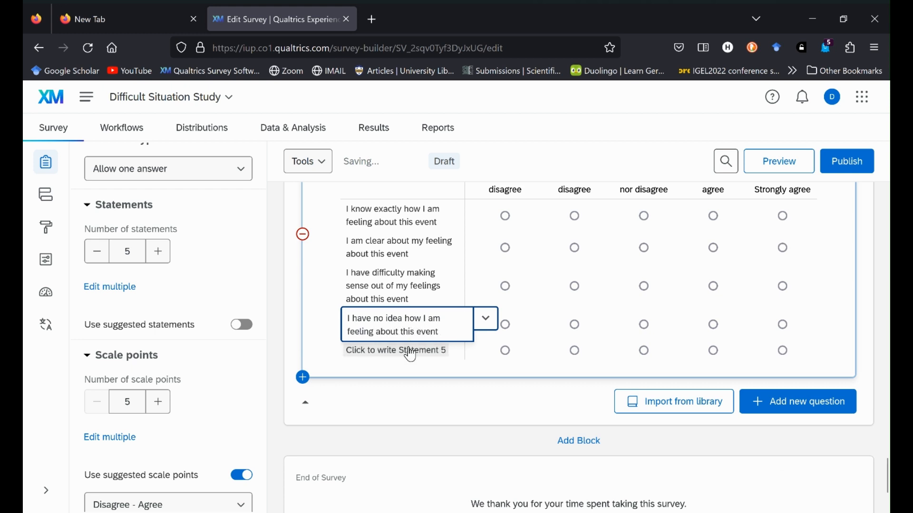
# Step: Replace the fifth Post Scales statement's placeholder text with "I am confused about how I feel about this event."
pyautogui.click(409, 349)
pyautogui.write('I')
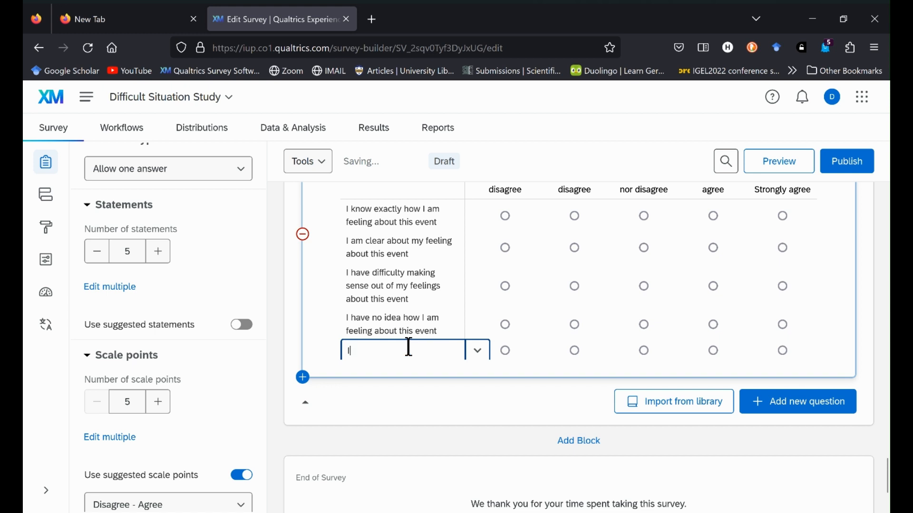
pyautogui.write(' am conf')
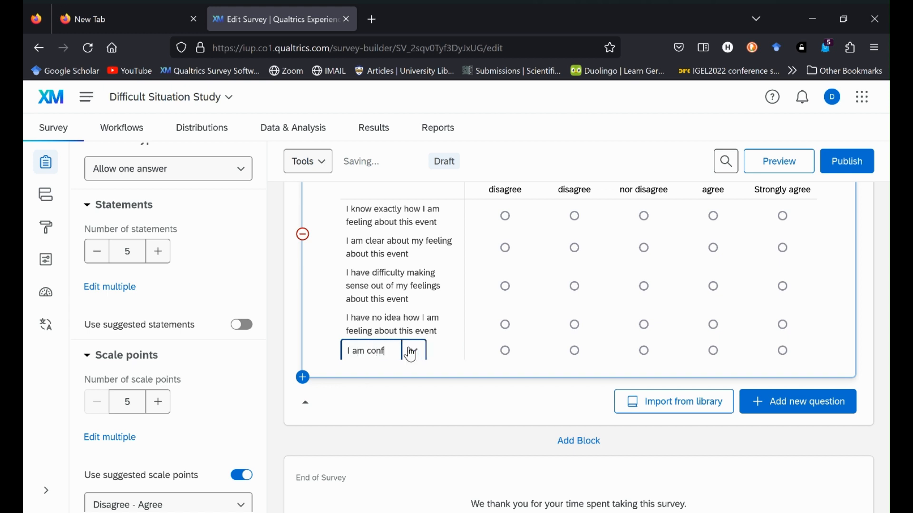
pyautogui.write('used about how I')
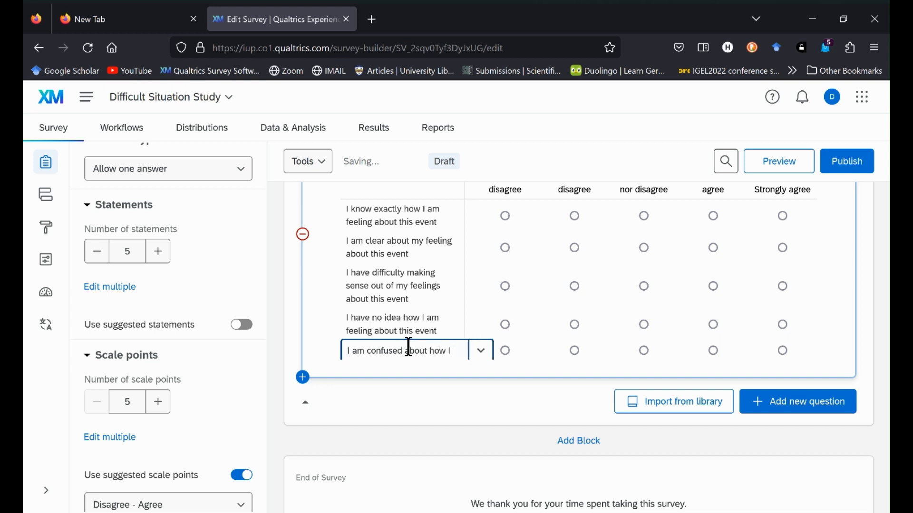
pyautogui.write(' feel ')
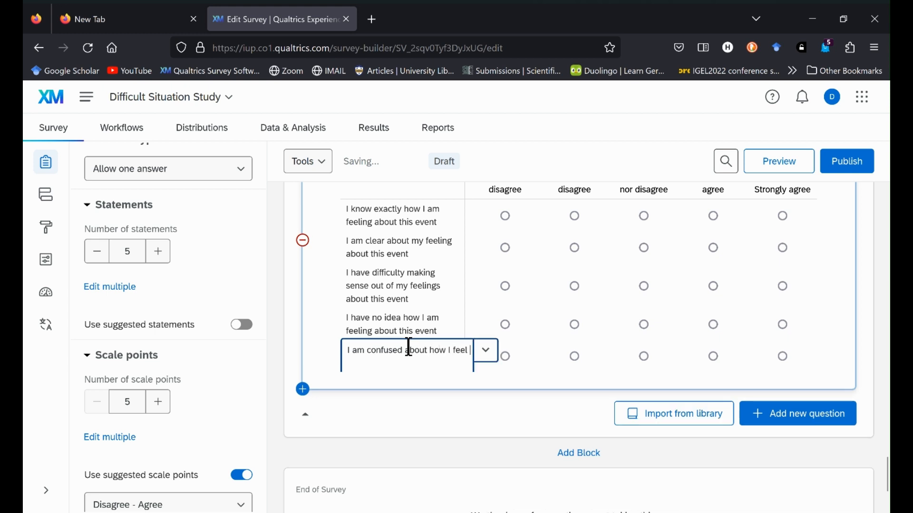
pyautogui.write('about this event.')
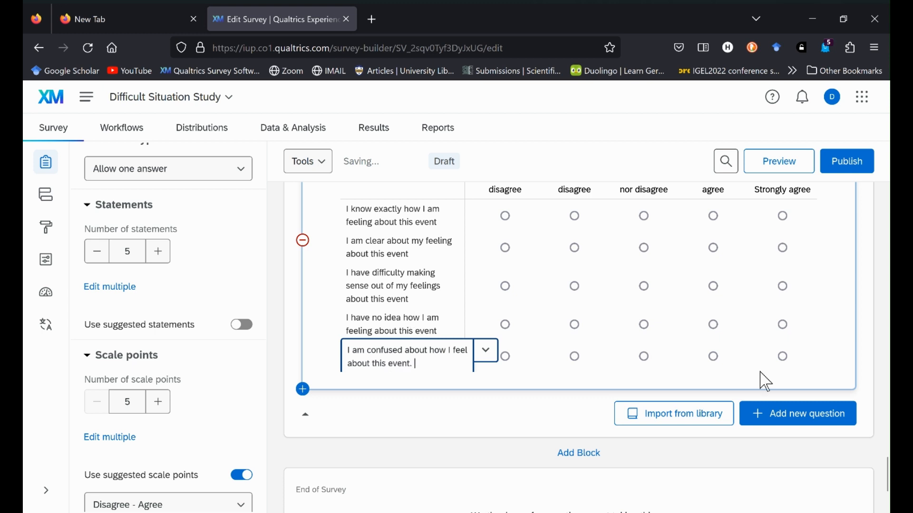
pyautogui.click(808, 376)
pyautogui.scroll(2, 646, 368)
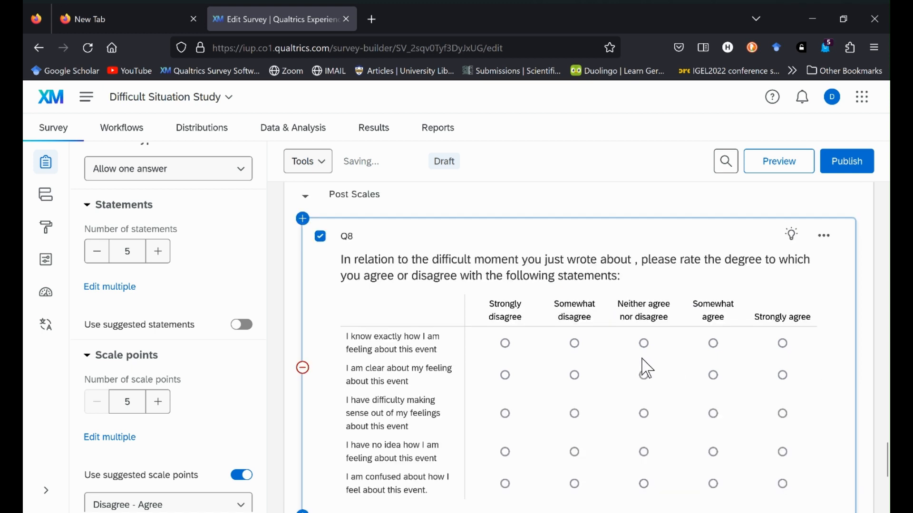
# Step: Add a new block below Post Scales and name it "Demographics"
pyautogui.scroll(-1, 647, 368)
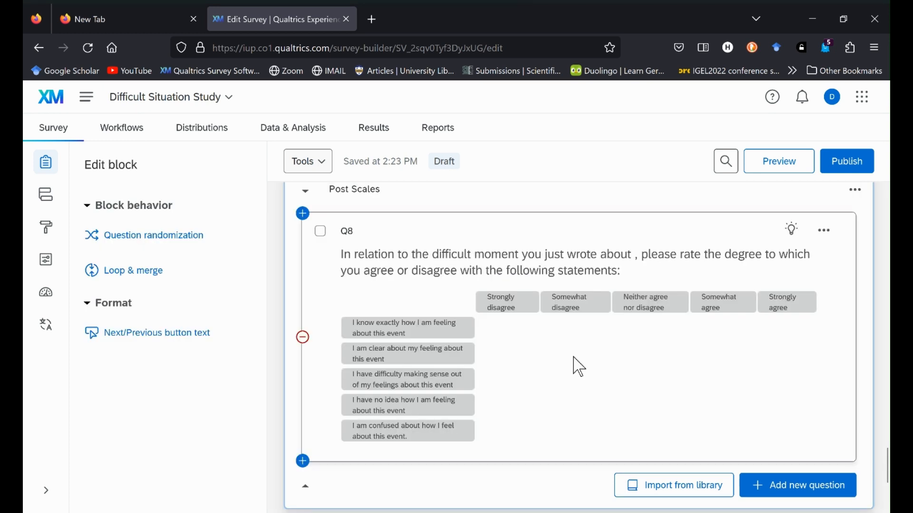
pyautogui.scroll(-3, 578, 366)
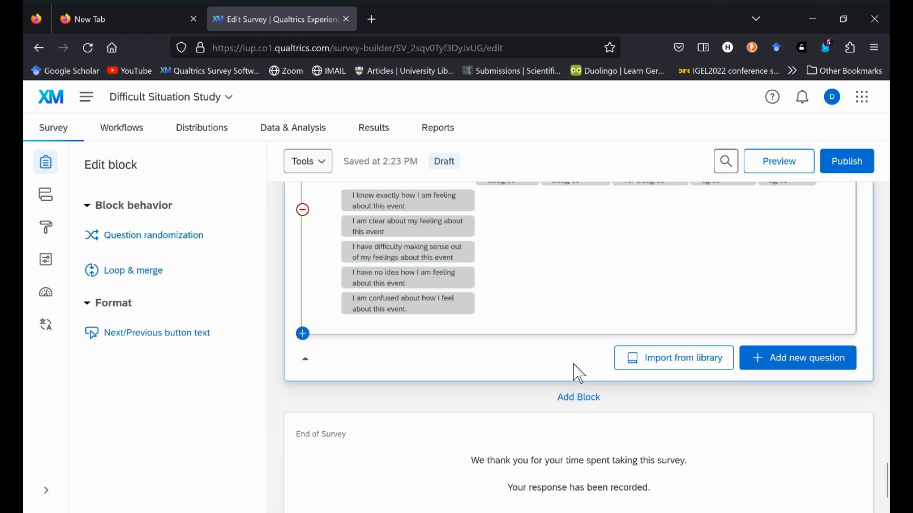
pyautogui.scroll(-2, 574, 364)
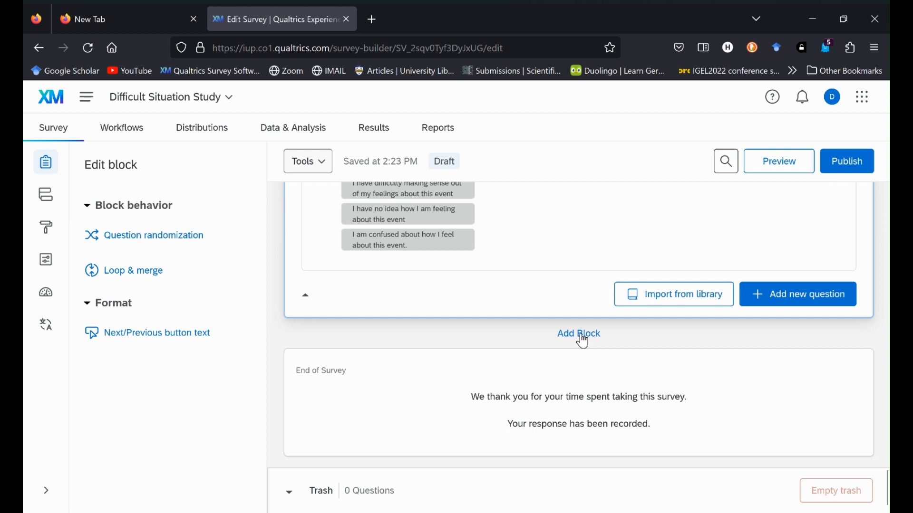
pyautogui.click(580, 334)
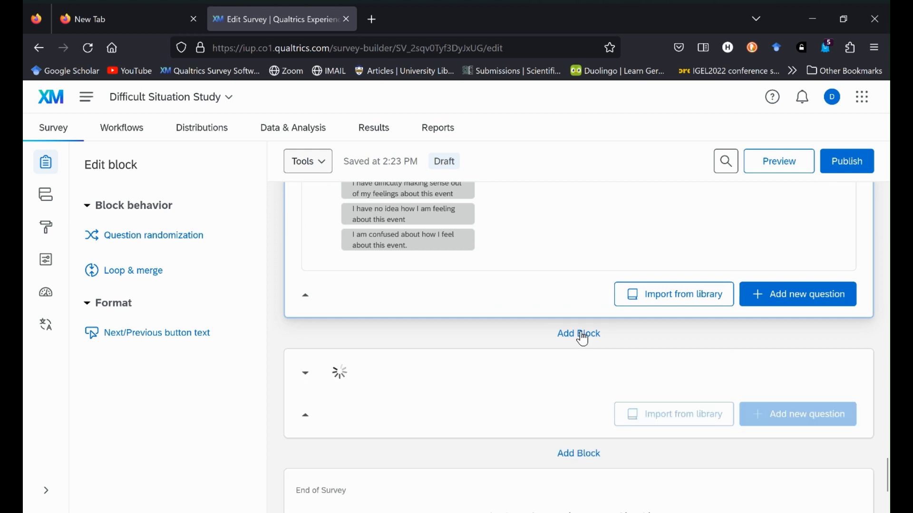
pyautogui.click(346, 373)
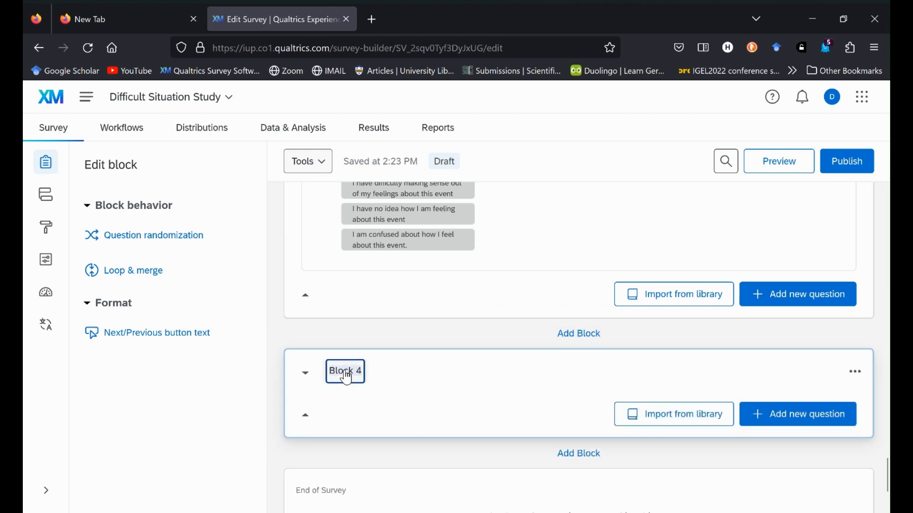
pyautogui.write('Dmp')
pyautogui.write('graphic')
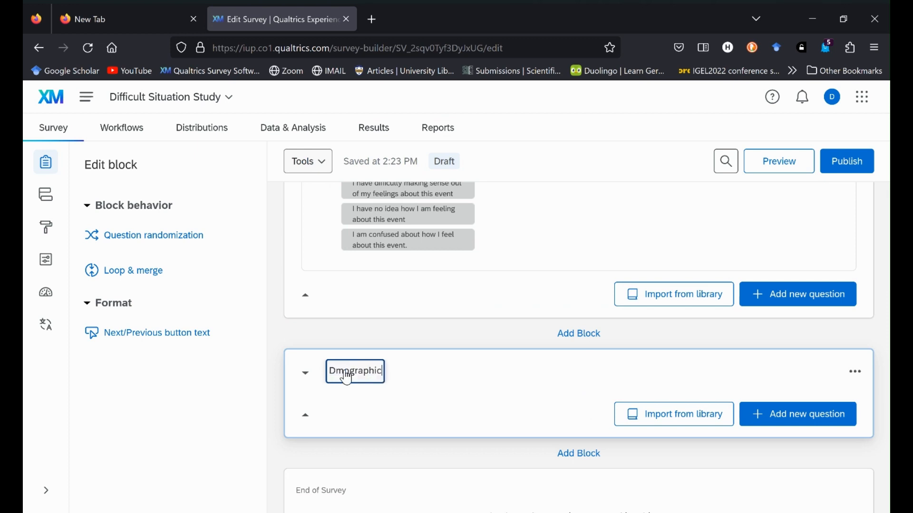
pyautogui.press('BackSpace')
pyautogui.press('BackSpace')
pyautogui.press('BackSpace')
pyautogui.press('BackSpace')
pyautogui.press('BackSpace')
pyautogui.press('BackSpace')
pyautogui.press('BackSpace')
pyautogui.press('BackSpace')
pyautogui.press('BackSpace')
pyautogui.write('emographics')
# Step: Add a multiple choice question to the Demographics block with the text "What gender do you identify with"
pyautogui.click(800, 422)
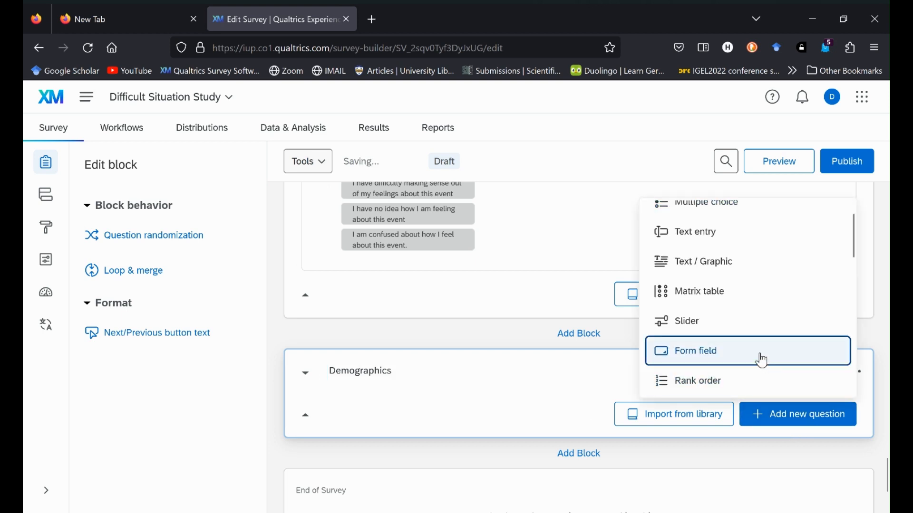
pyautogui.click(716, 212)
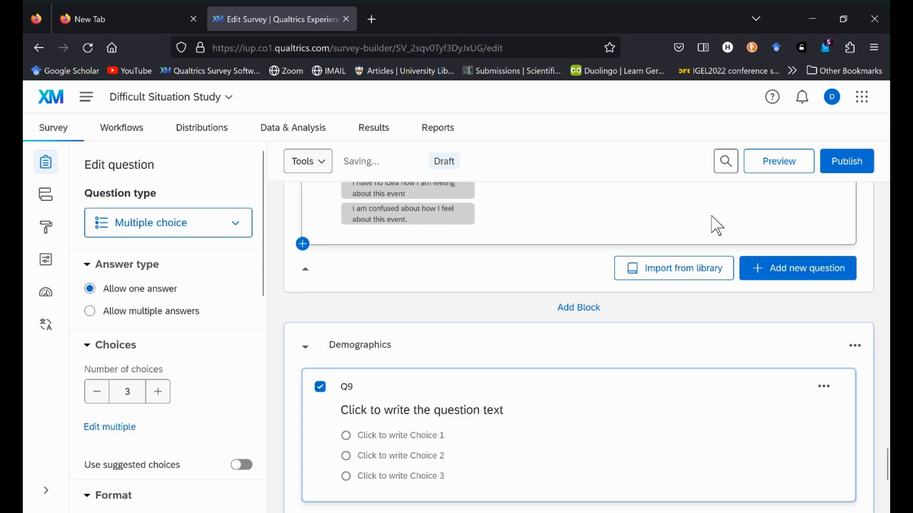
pyautogui.click(478, 410)
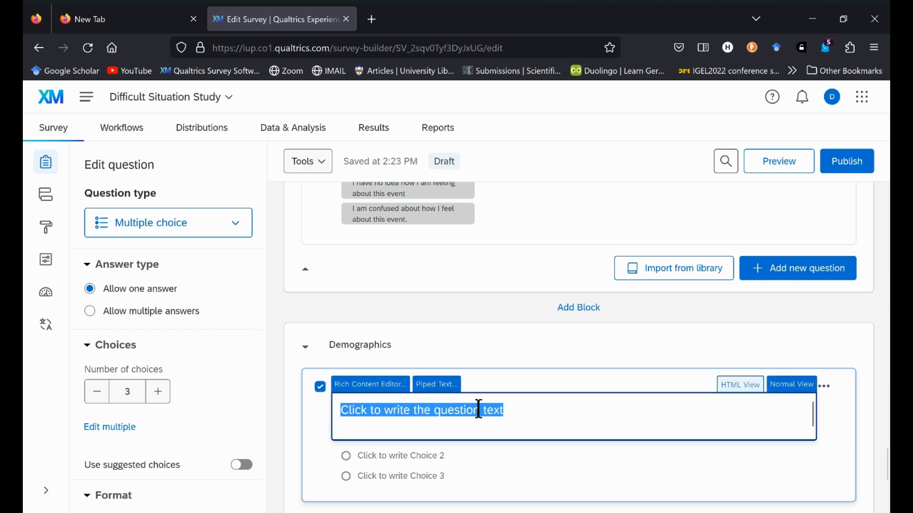
pyautogui.write('What ')
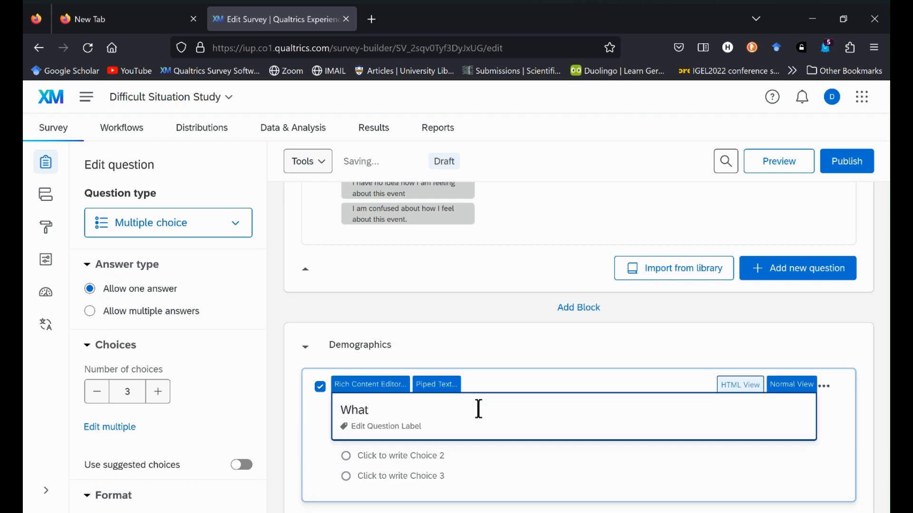
pyautogui.write('gender do you i')
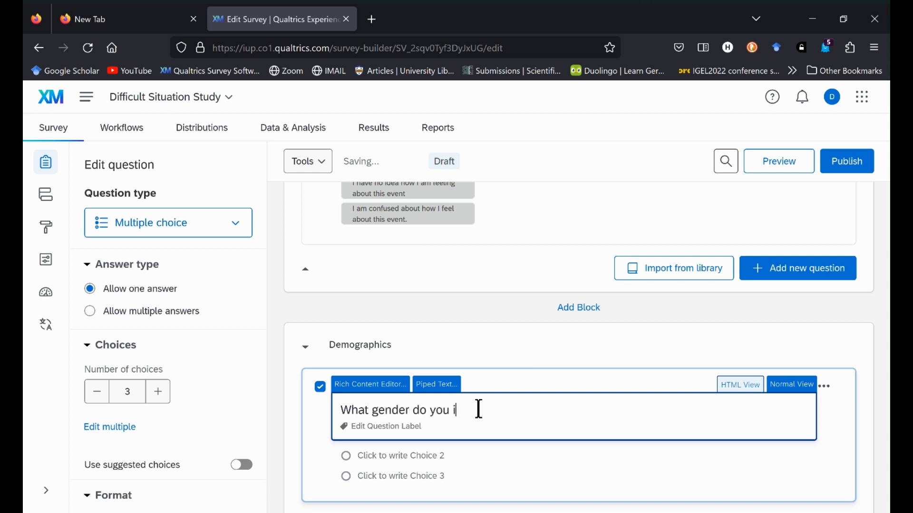
pyautogui.write('dentify with')
pyautogui.click(632, 419)
pyautogui.scroll(-1, 588, 434)
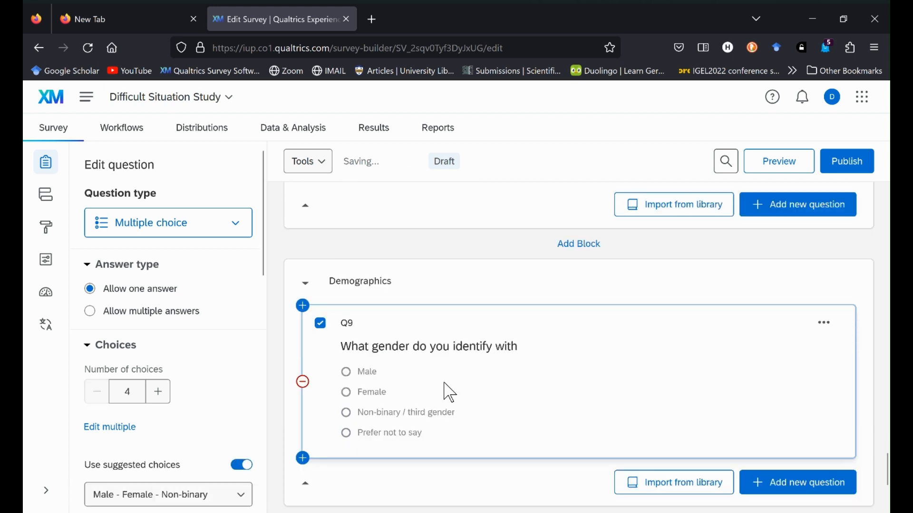
# Step: Change the gender question's first two choices to "Man" and "Woman"
pyautogui.click(366, 372)
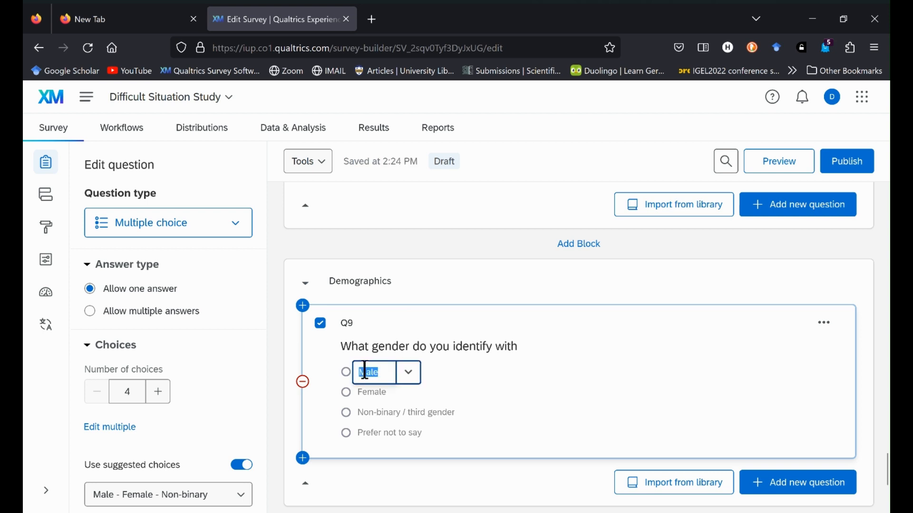
pyautogui.write('Man')
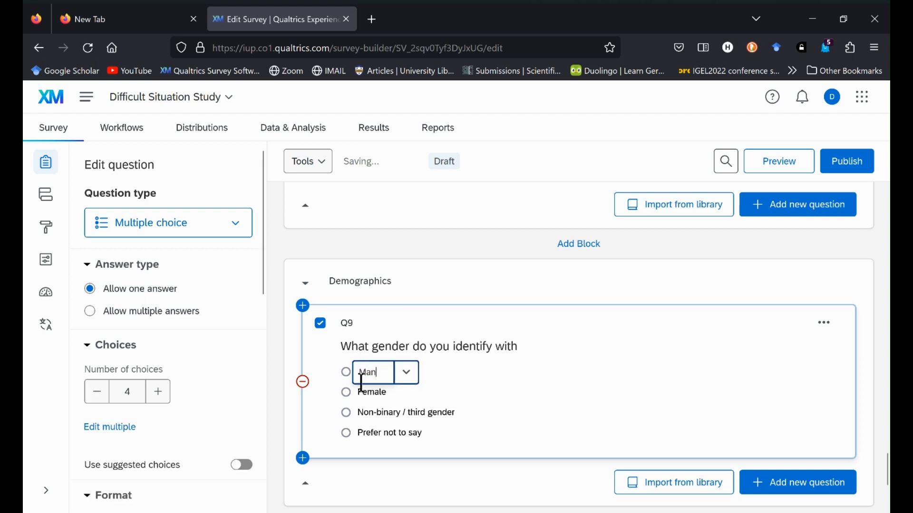
pyautogui.click(364, 392)
pyautogui.write('Woman')
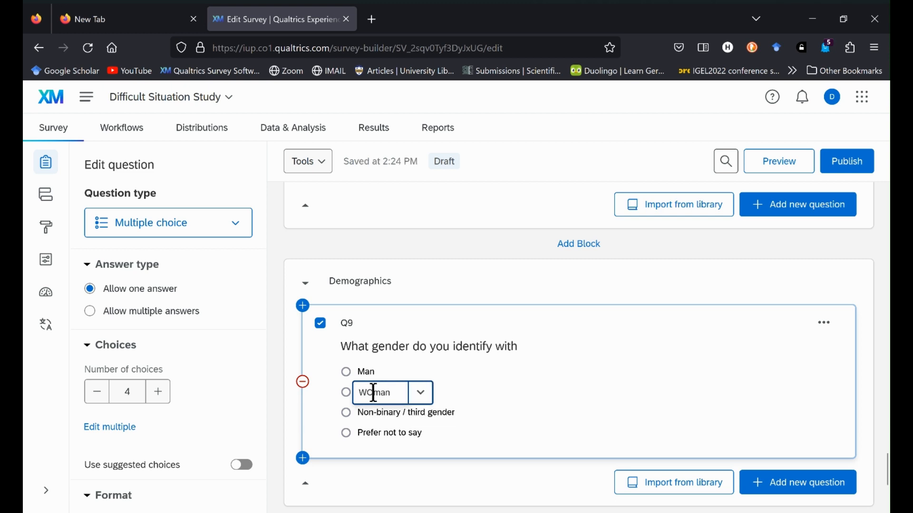
pyautogui.press('BackSpace')
pyautogui.press('BackSpace')
pyautogui.press('BackSpace')
pyautogui.press('BackSpace')
pyautogui.write('oman')
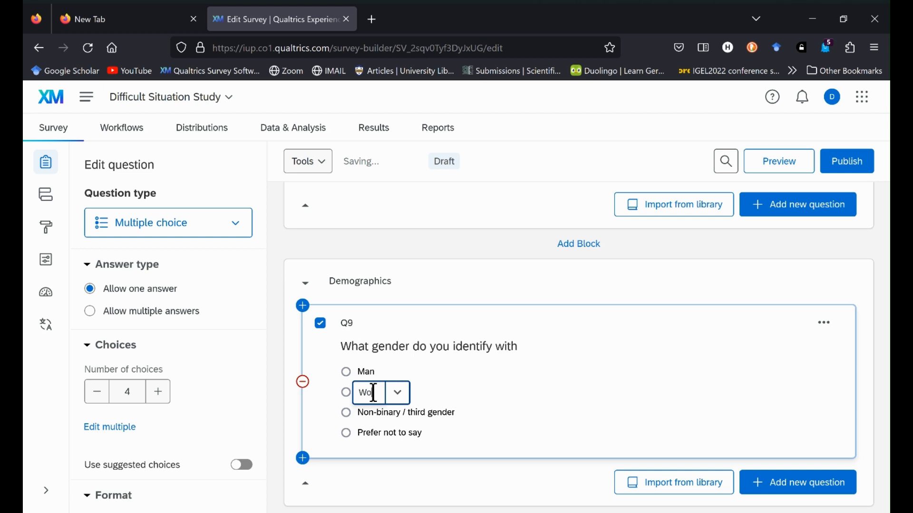
# Step: Change the gender question's third and fourth choices to "Transgender Man" and "Transgender Woman"
pyautogui.click(387, 416)
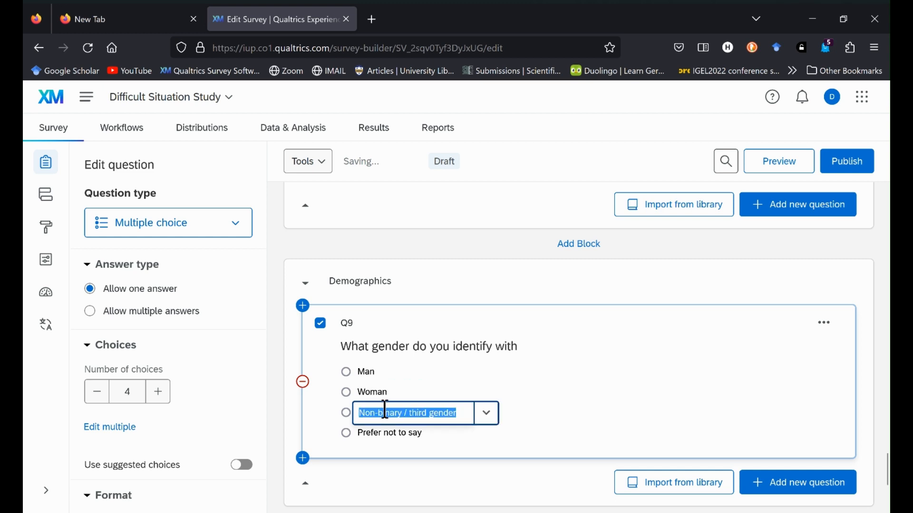
pyautogui.write('Trans')
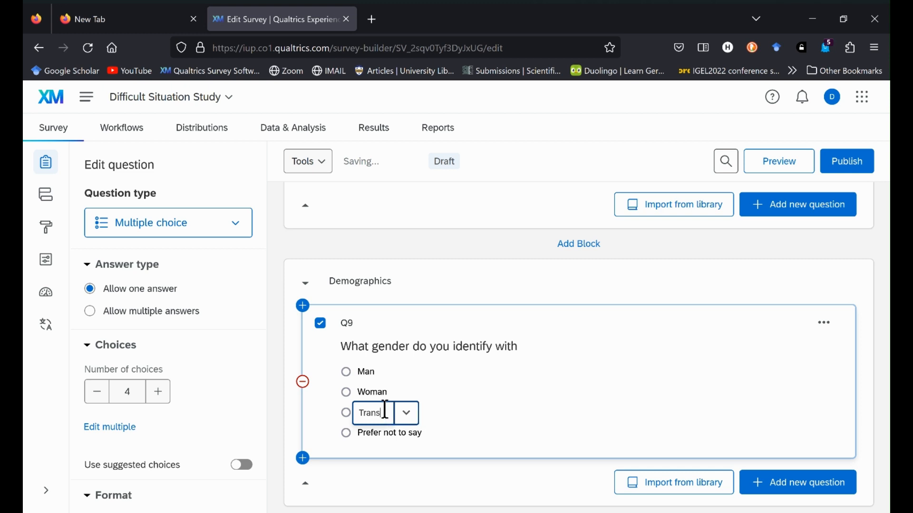
pyautogui.write('gender Man')
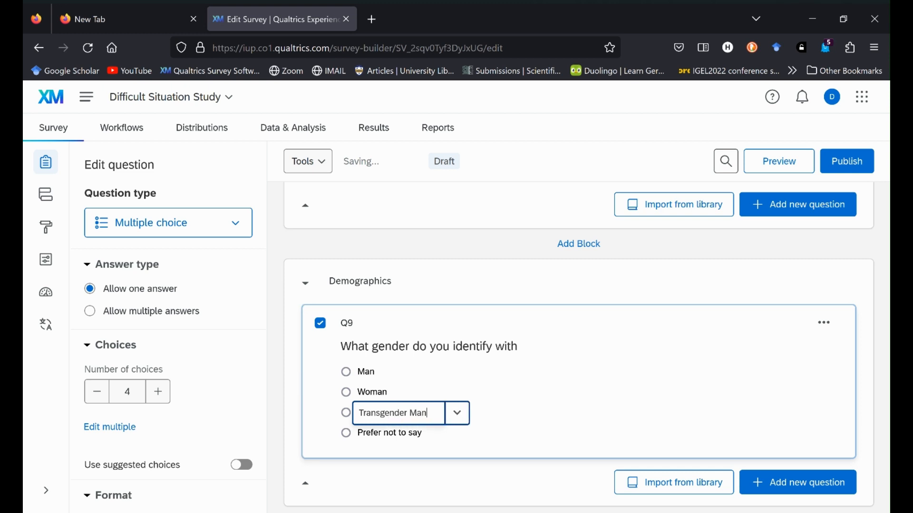
pyautogui.click(408, 433)
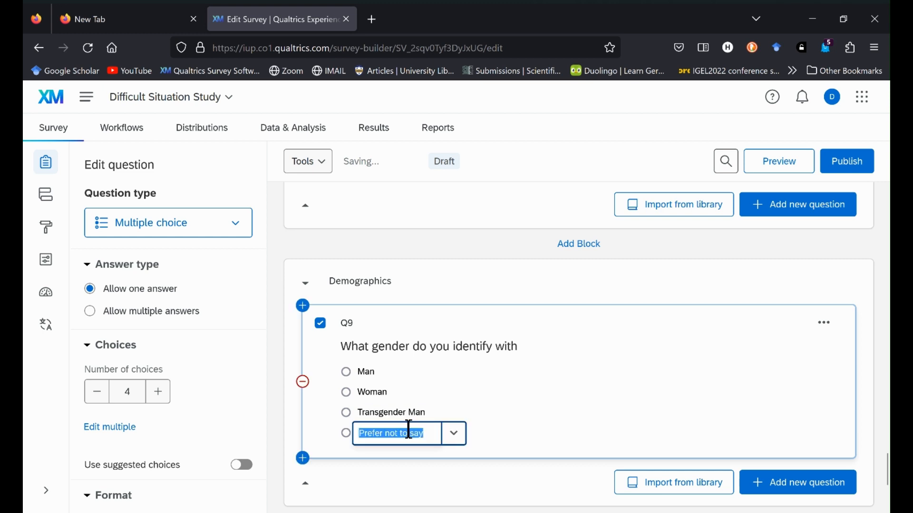
pyautogui.write('Trabs')
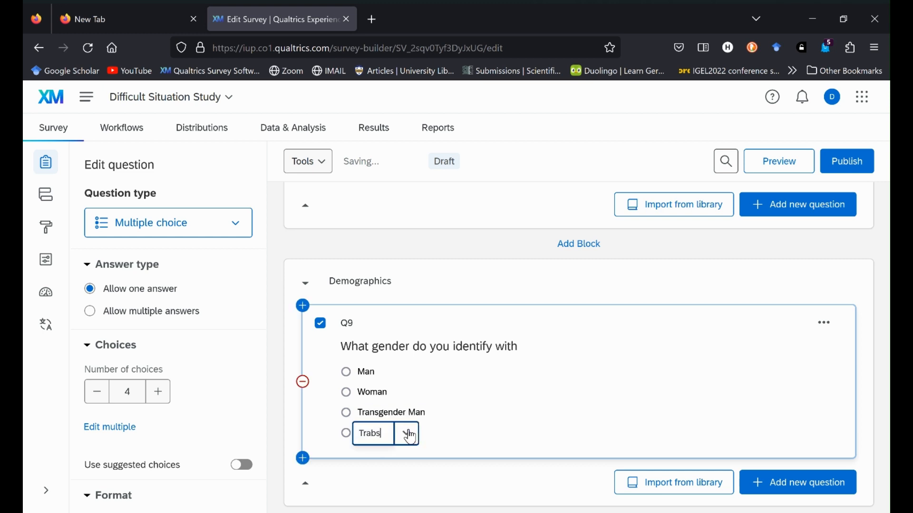
pyautogui.press('BackSpace')
pyautogui.press('BackSpace')
pyautogui.write('nsgender Wo')
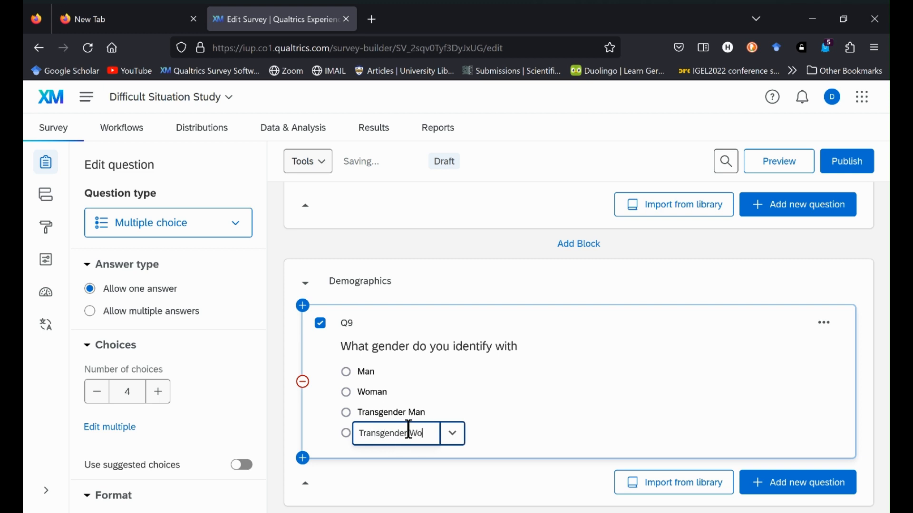
pyautogui.write('man')
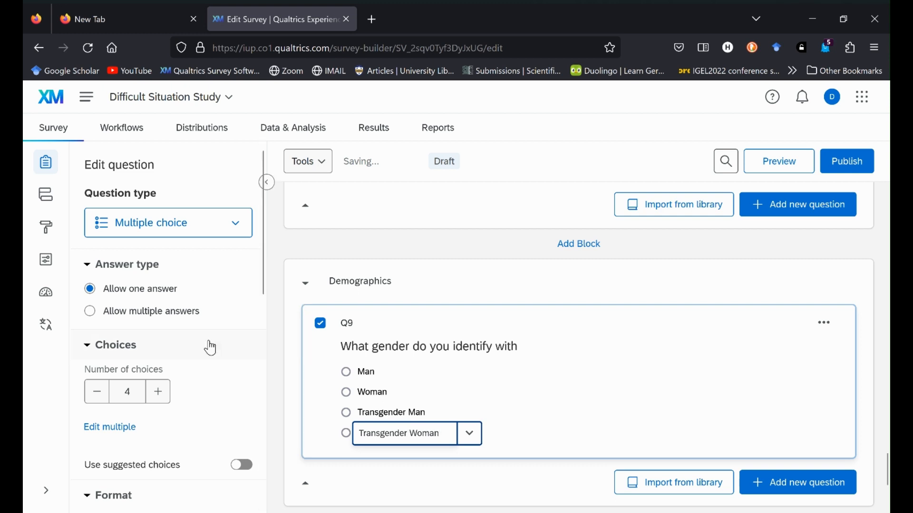
# Step: Increase the gender question's number of choices to 7
pyautogui.click(158, 393)
pyautogui.click(158, 393)
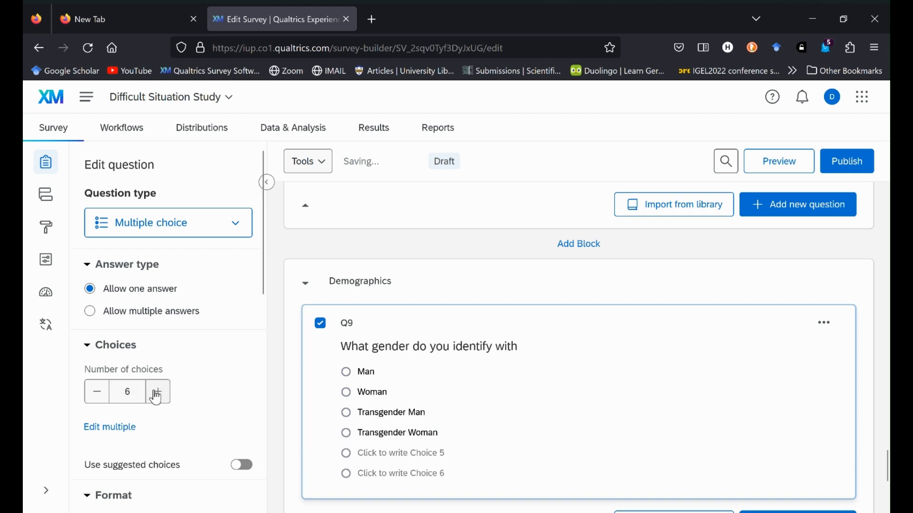
pyautogui.click(158, 392)
pyautogui.scroll(-2, 402, 387)
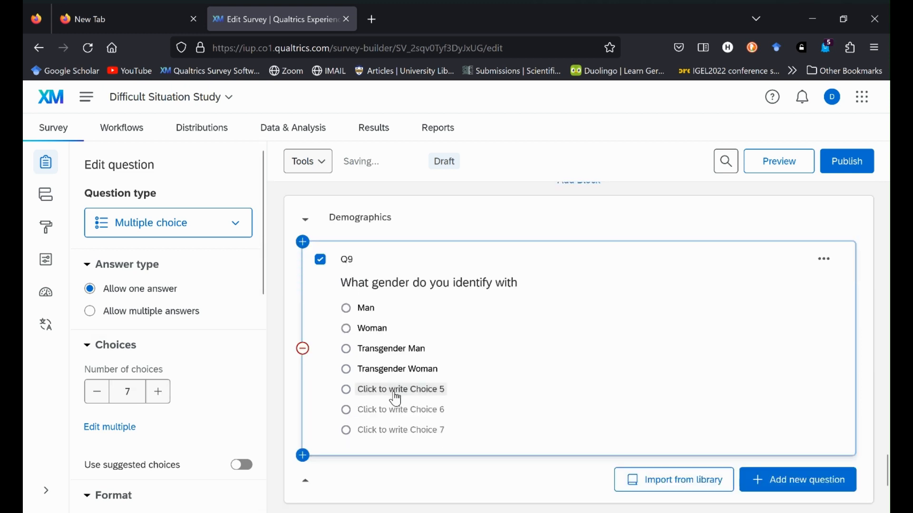
# Step: Replace the gender question's fifth choice placeholder with "Gender Variant/Non Conforming"
pyautogui.click(395, 392)
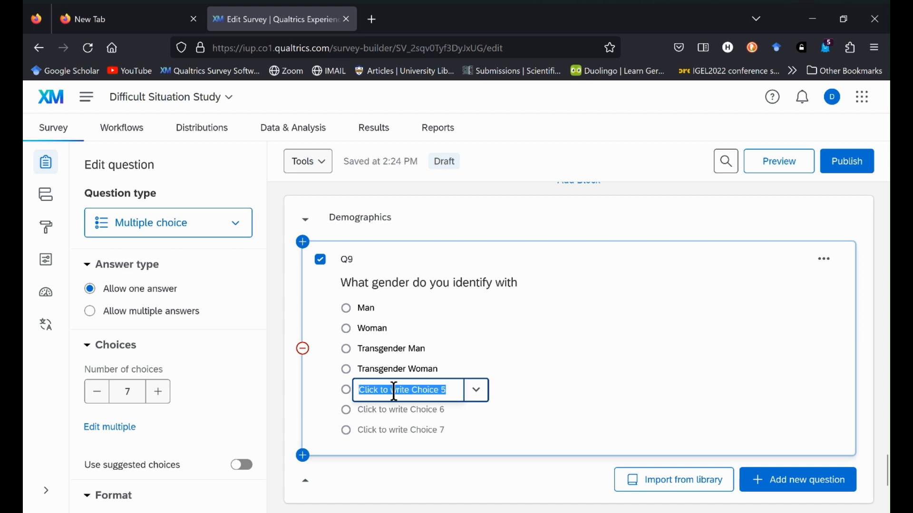
pyautogui.write('Gen')
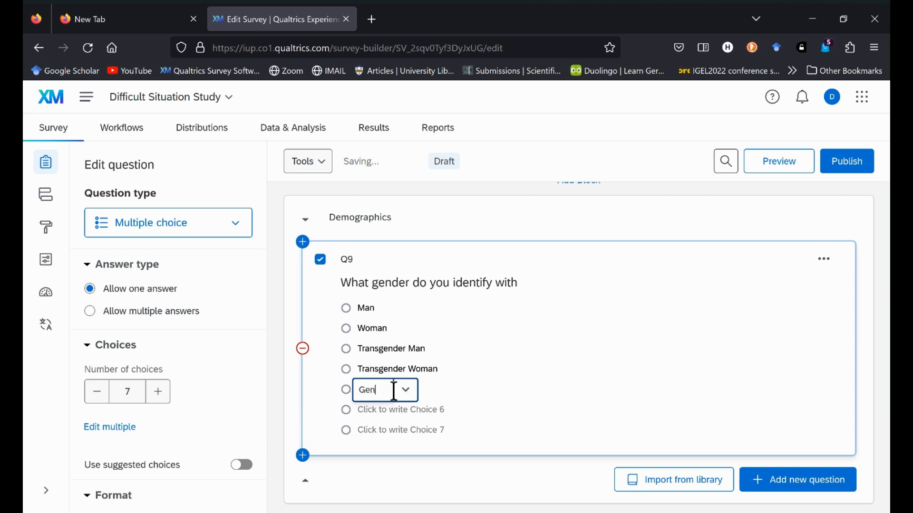
pyautogui.write('der Variant')
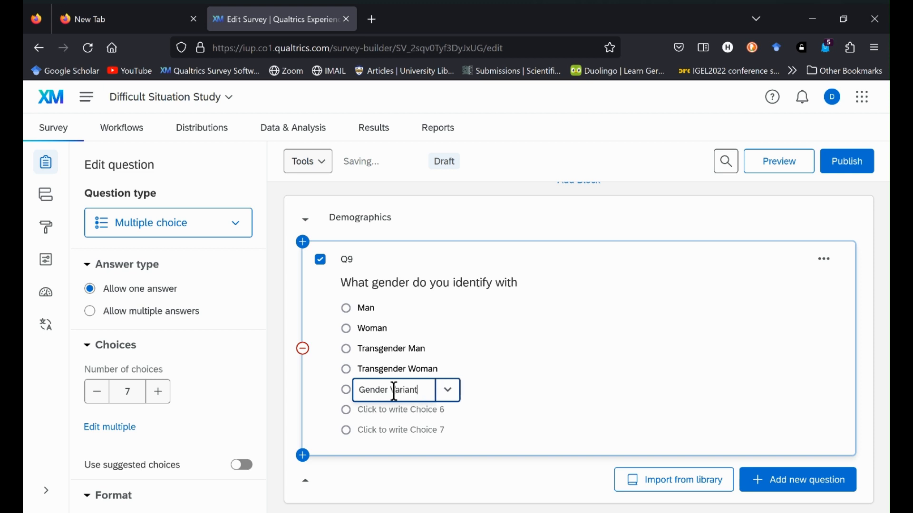
pyautogui.write('/Non Co')
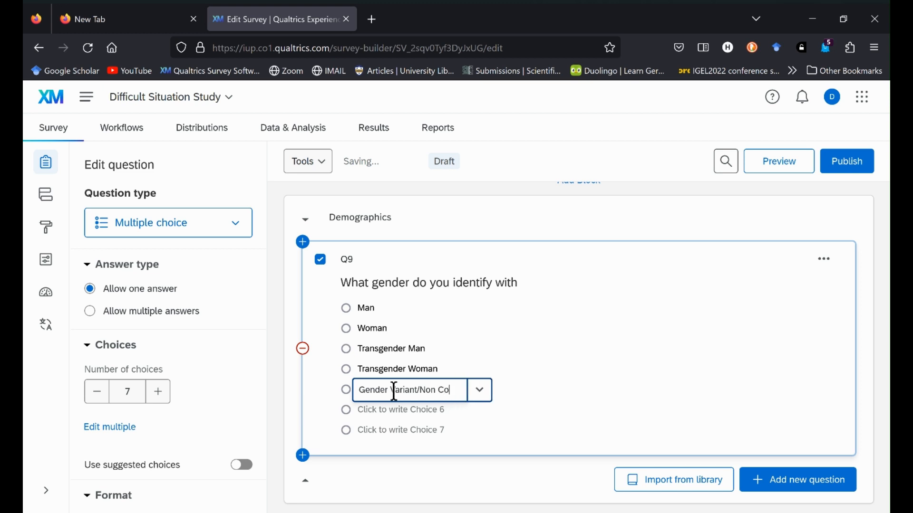
pyautogui.write('nforming')
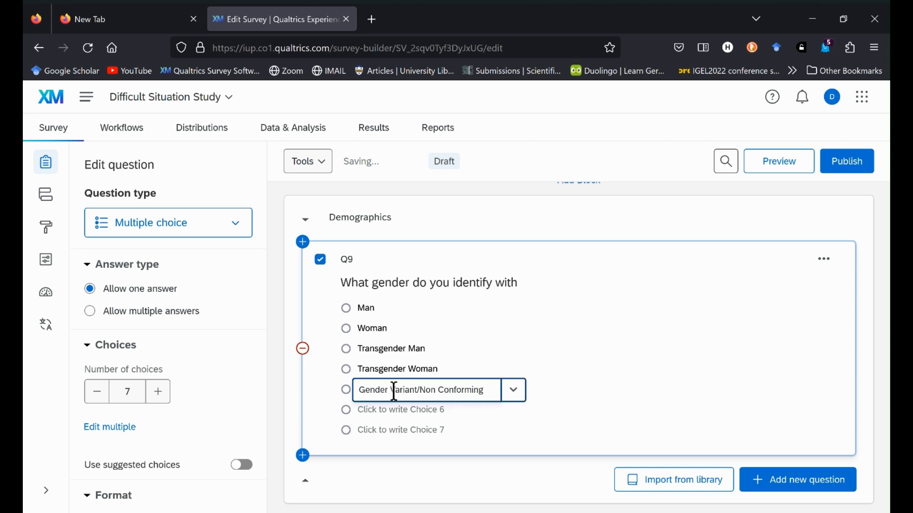
# Step: Fill in the gender question's sixth and seventh choices with "Unlisted" and "Prefer not to answer"
pyautogui.click(376, 410)
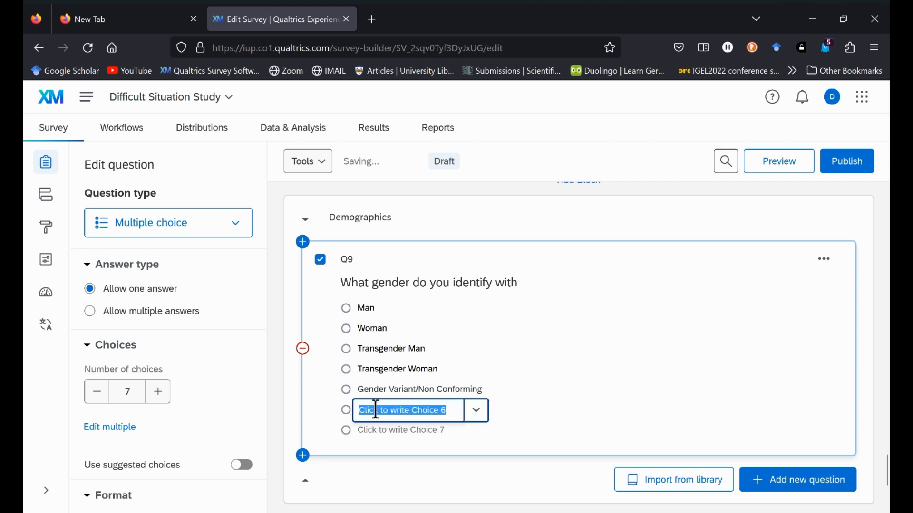
pyautogui.write('Unlisted')
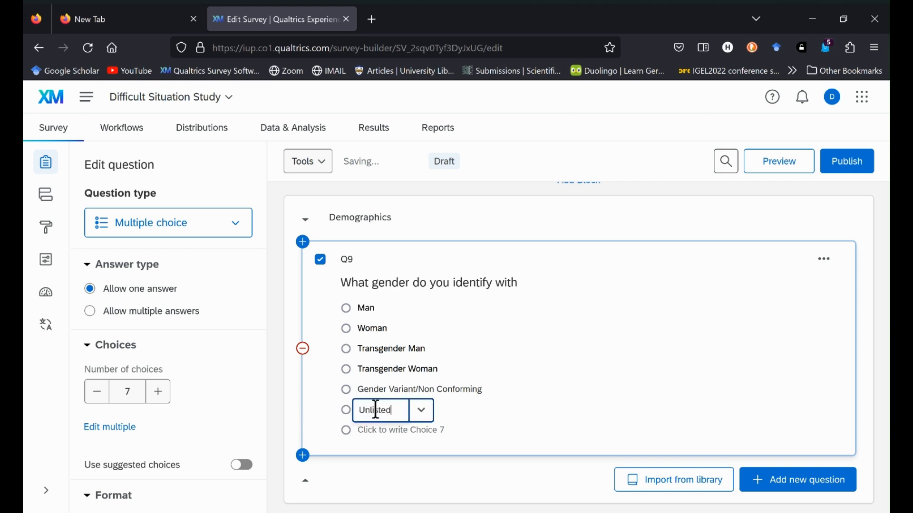
pyautogui.click(389, 431)
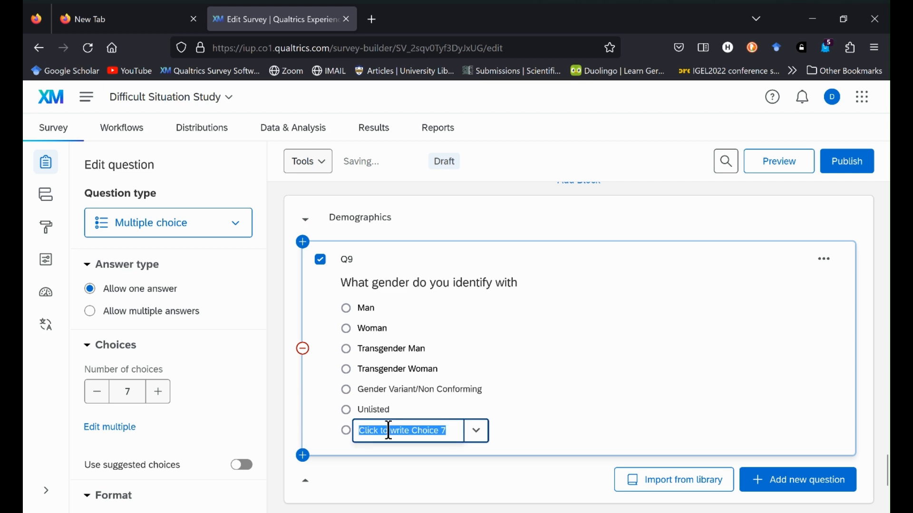
pyautogui.write('Prefe')
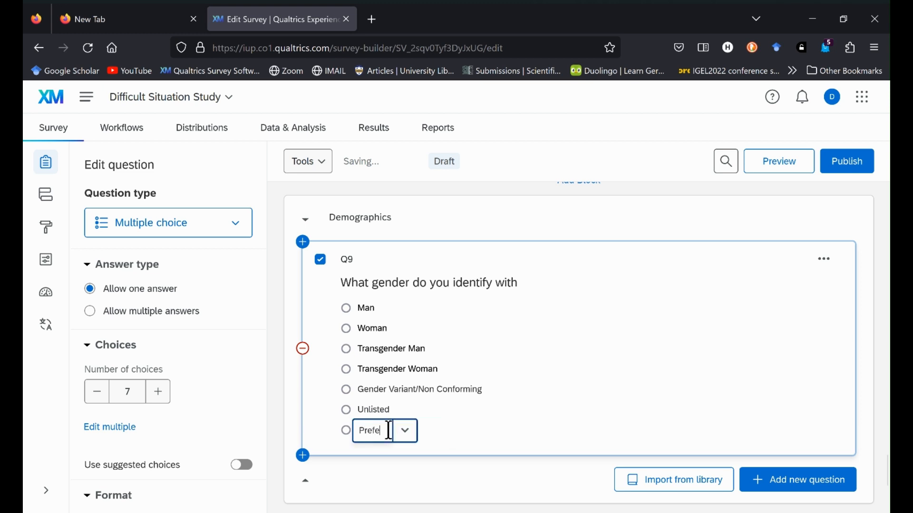
pyautogui.write('r not to answer')
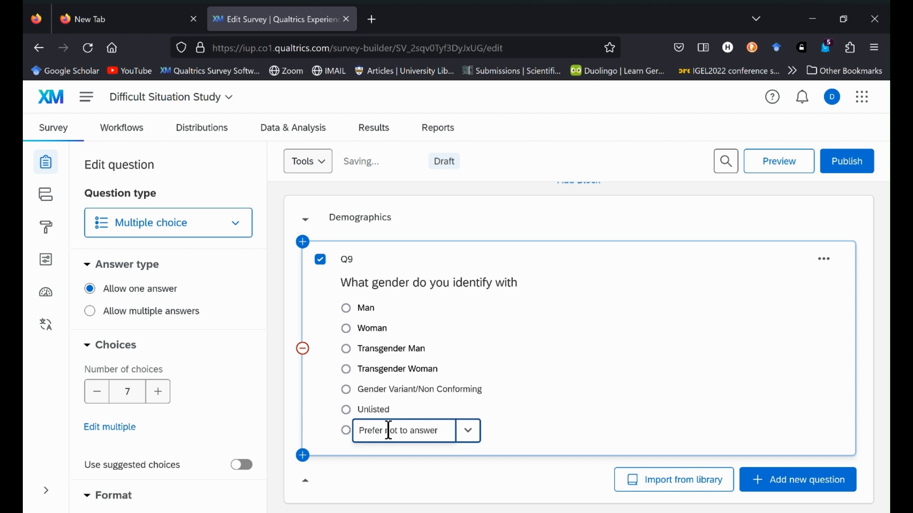
pyautogui.click(594, 383)
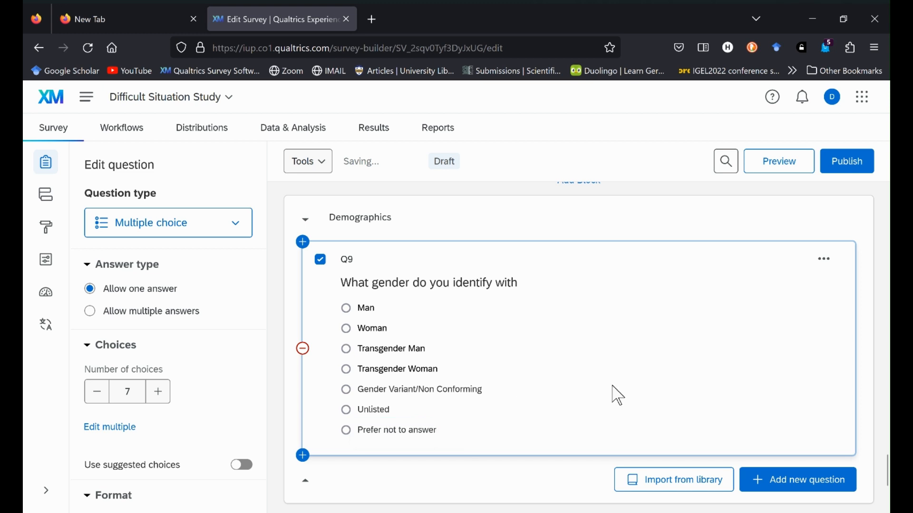
# Step: Add another multiple choice question to the Demographics block with the text "What is your racial or ethnic identification"
pyautogui.click(799, 480)
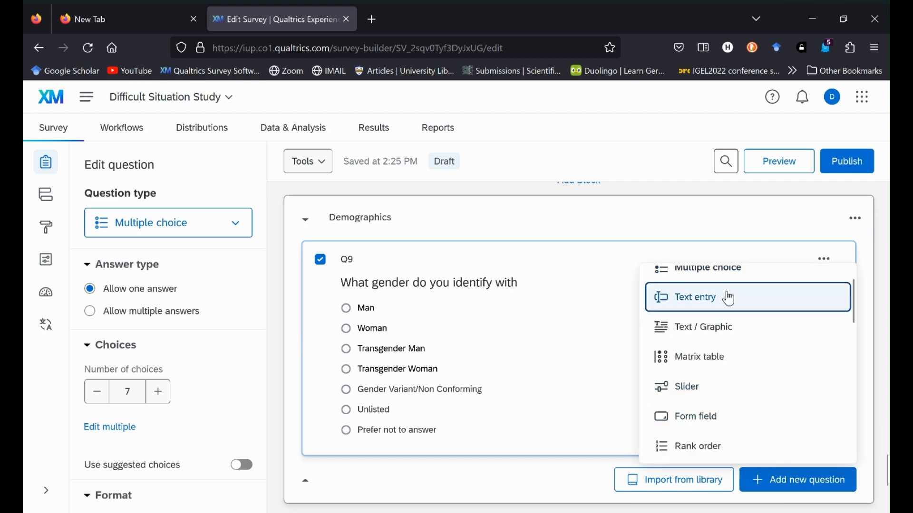
pyautogui.click(725, 283)
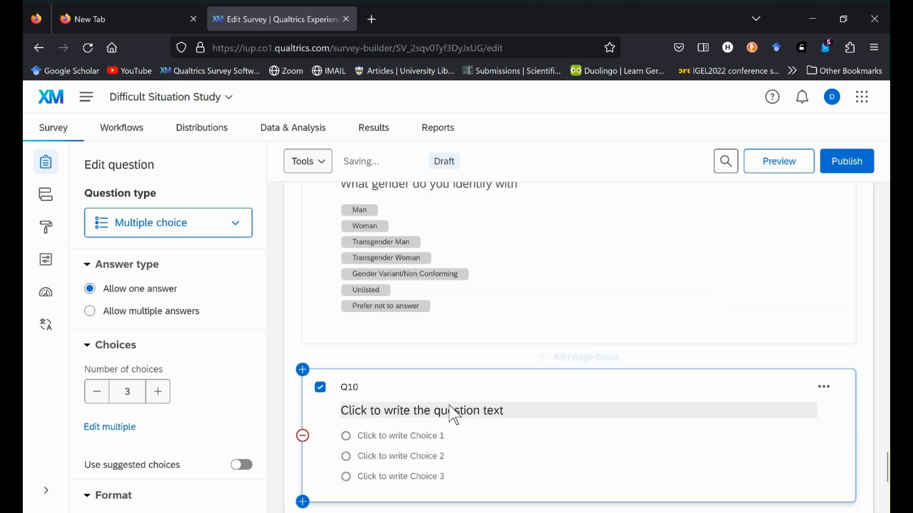
pyautogui.click(450, 412)
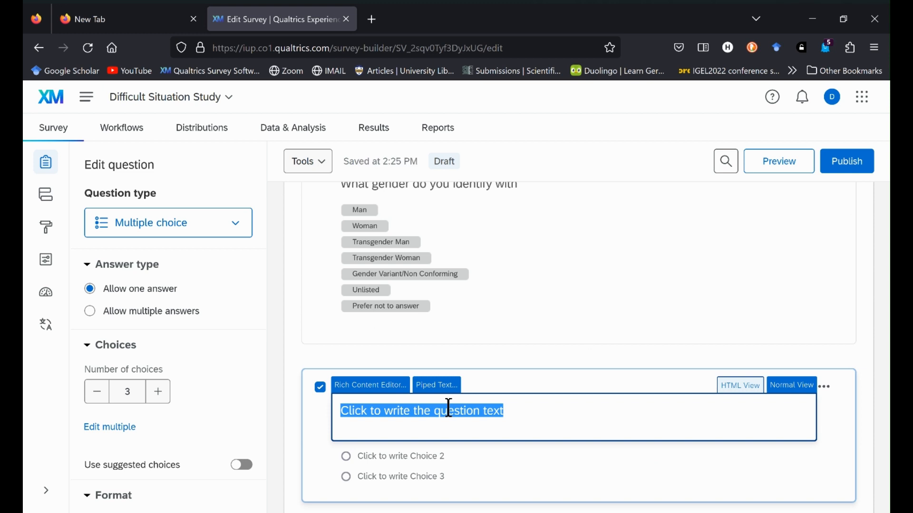
pyautogui.write('WHat is')
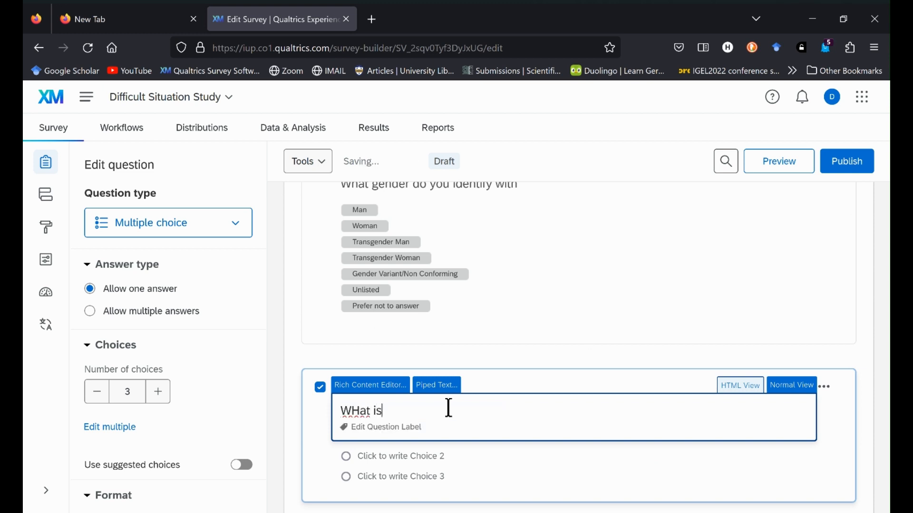
pyautogui.press('BackSpace')
pyautogui.press('BackSpace')
pyautogui.press('BackSpace')
pyautogui.press('BackSpace')
pyautogui.write('hat is your racial or ethnic identification')
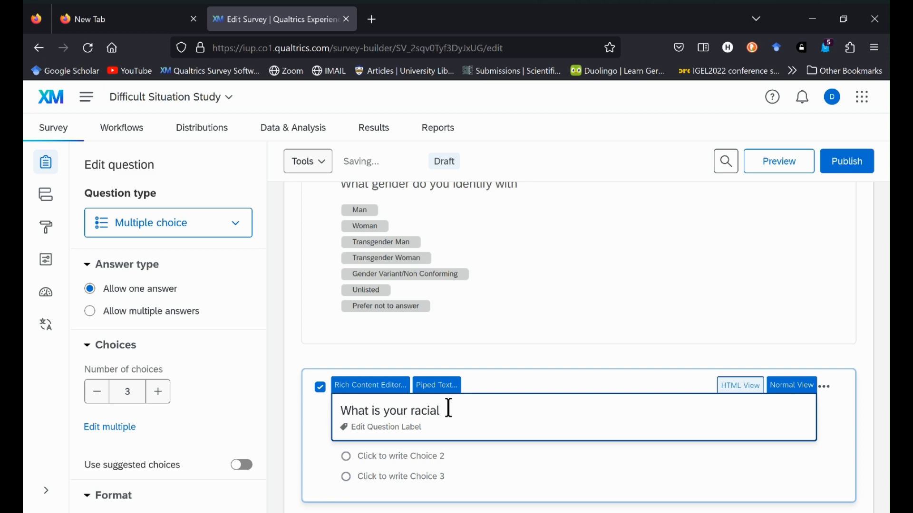
# Step: Complete the new Demographics question's text as "What is your racial or ethnic identification"
pyautogui.write('l or ethnic identification')
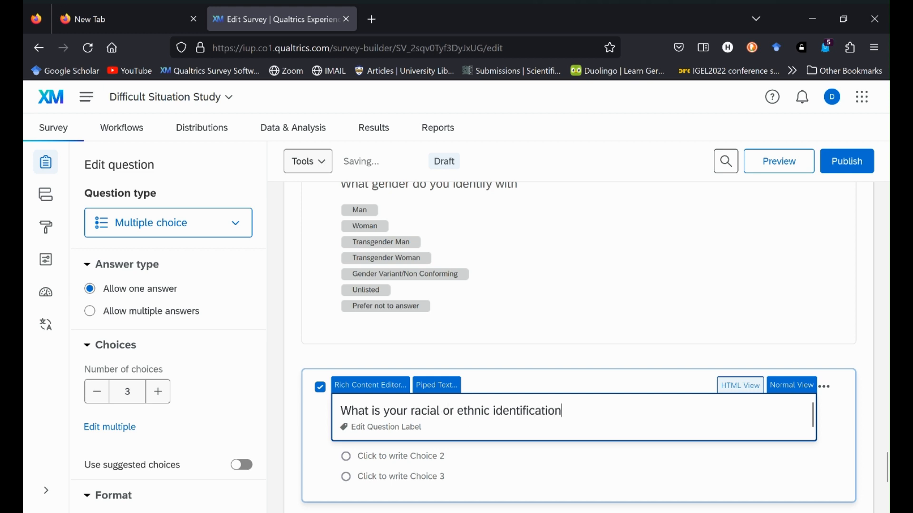
pyautogui.click(648, 467)
pyautogui.scroll(-3, 653, 464)
pyautogui.scroll(1, 653, 463)
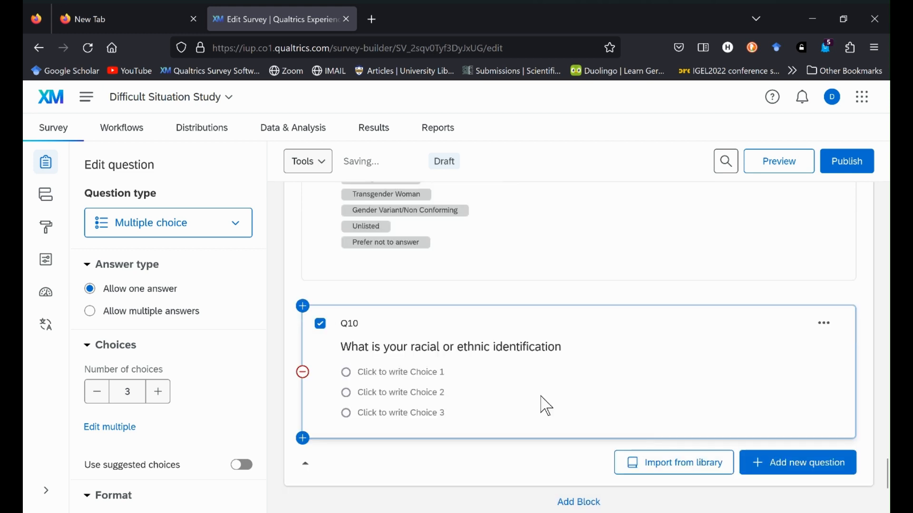
# Step: Fill in the ethnicity question's first and second choices with "Native American/First People" and "Asian"
pyautogui.click(407, 372)
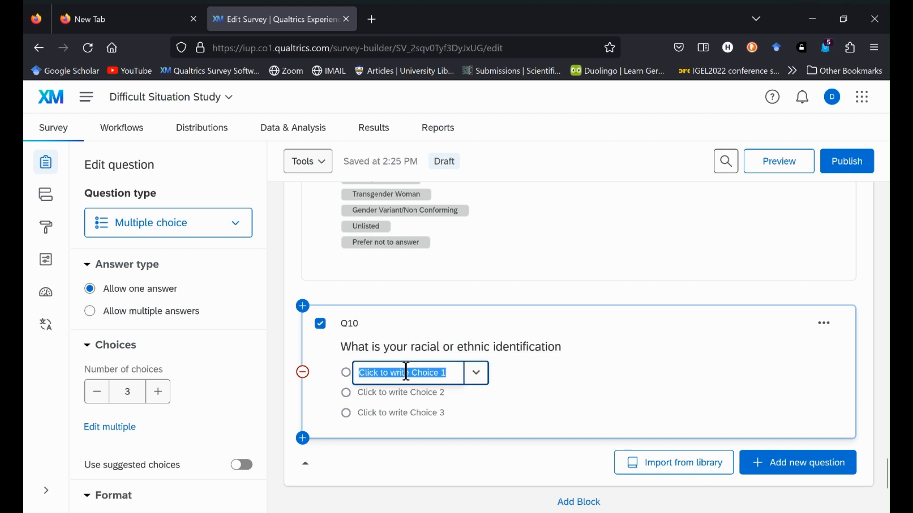
pyautogui.write('Native')
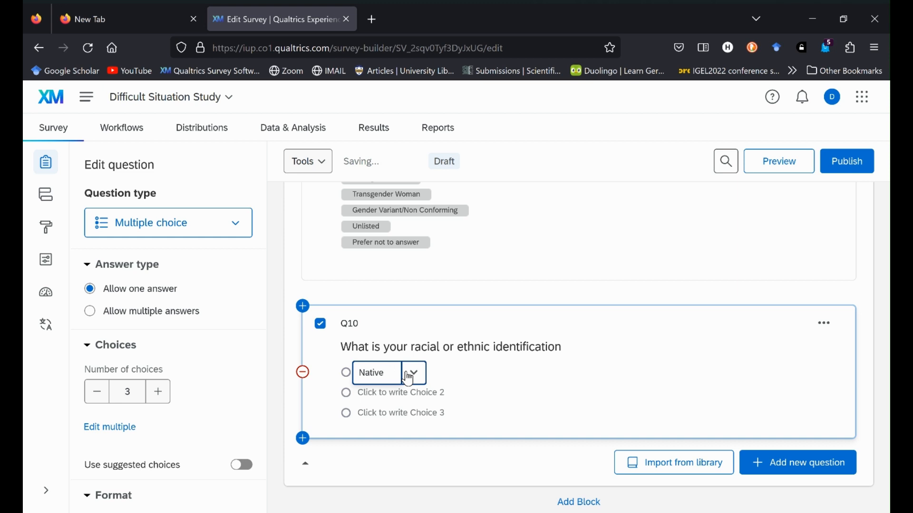
pyautogui.write(' American')
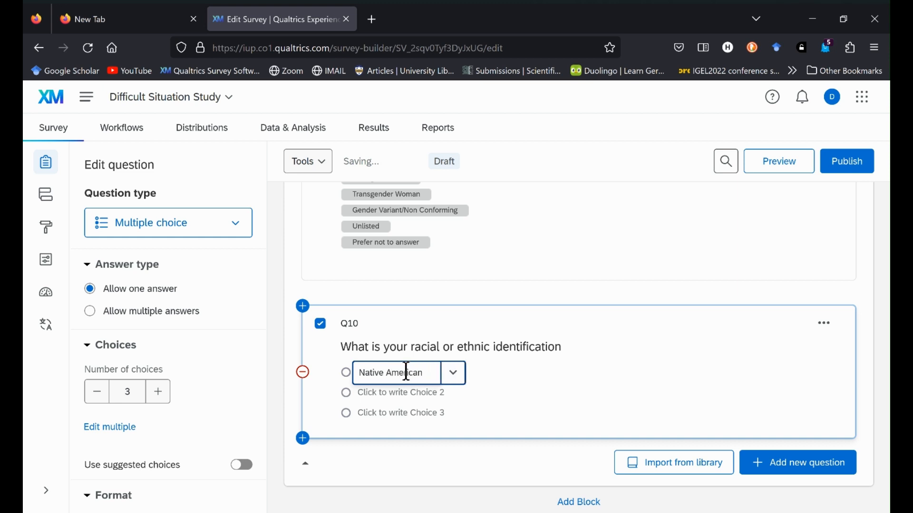
pyautogui.write('/First P')
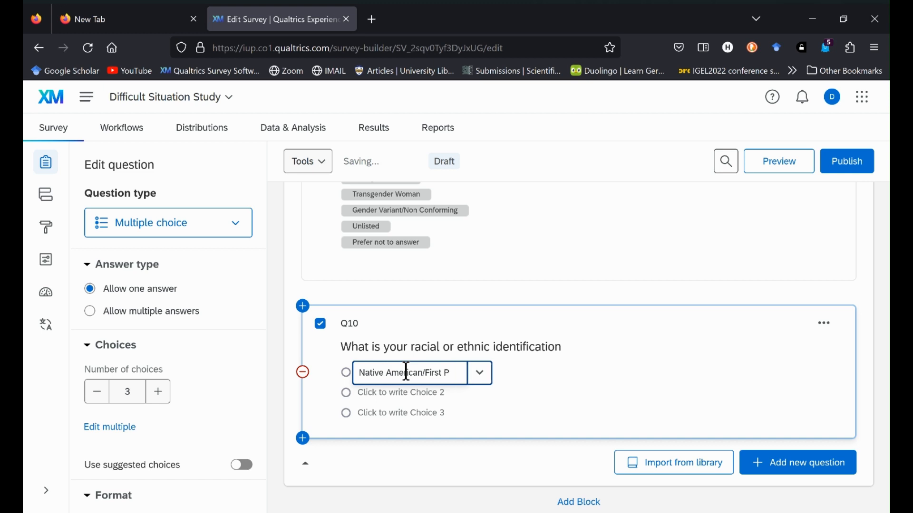
pyautogui.write('eople')
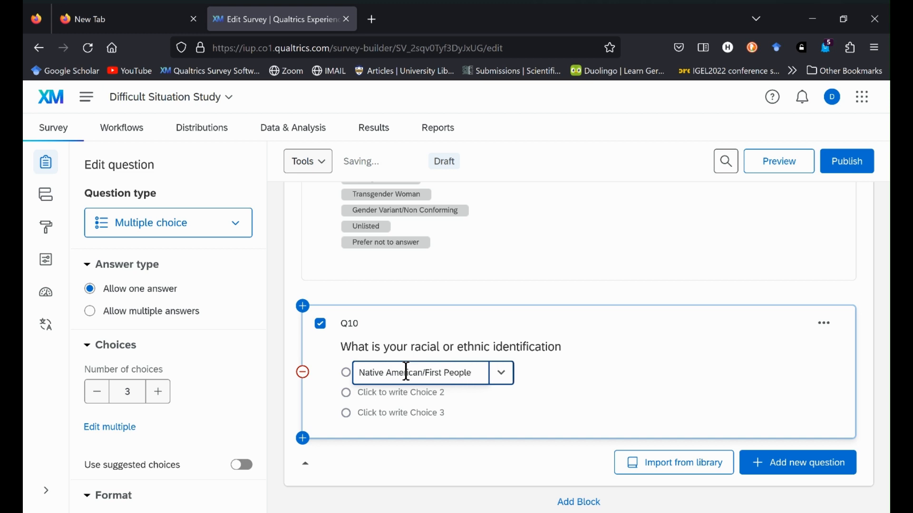
pyautogui.click(411, 394)
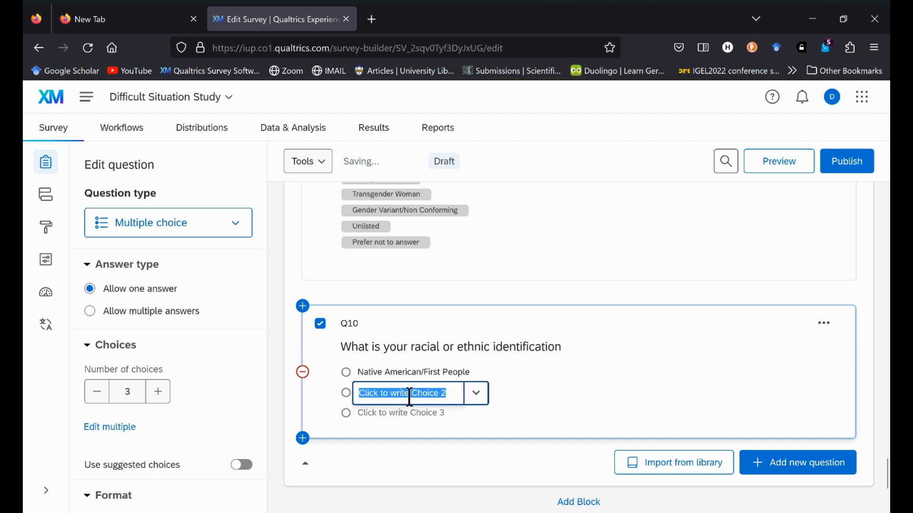
pyautogui.write('Asian')
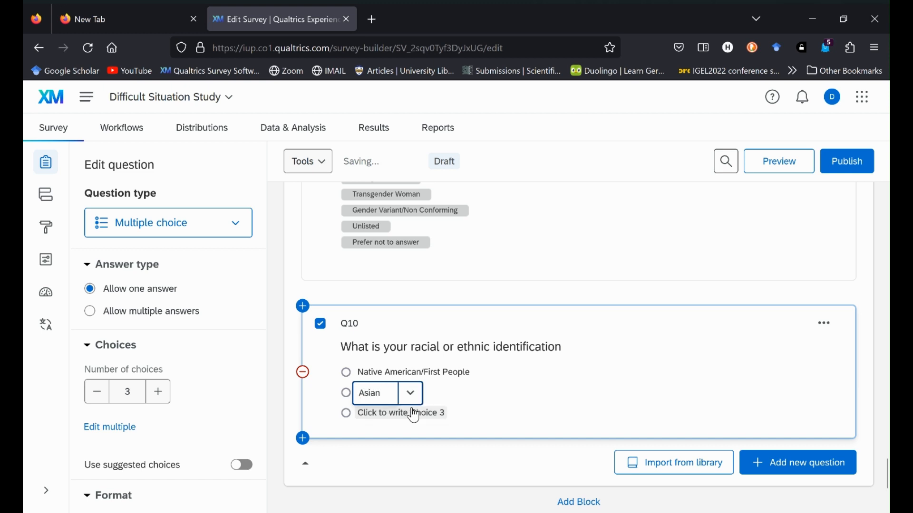
# Step: Replace the ethnicity question's third choice placeholder with "Black-African American"
pyautogui.click(411, 409)
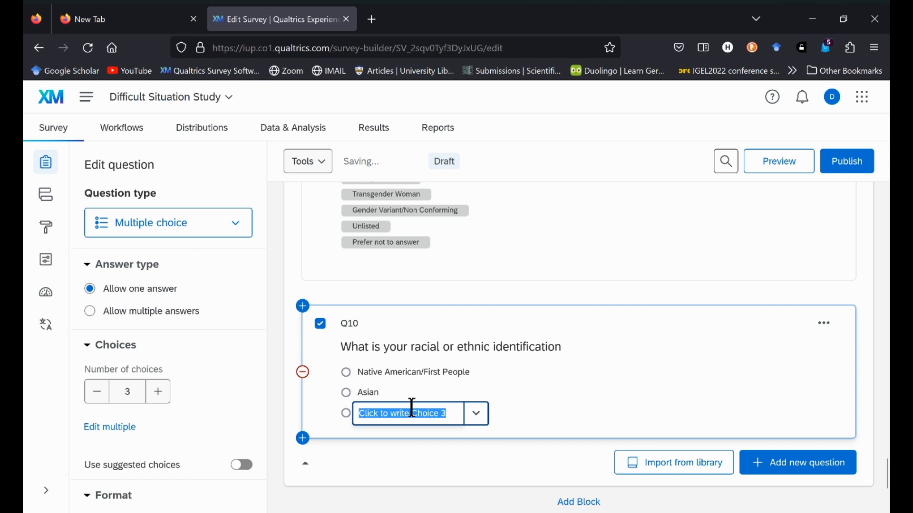
pyautogui.write('Blac')
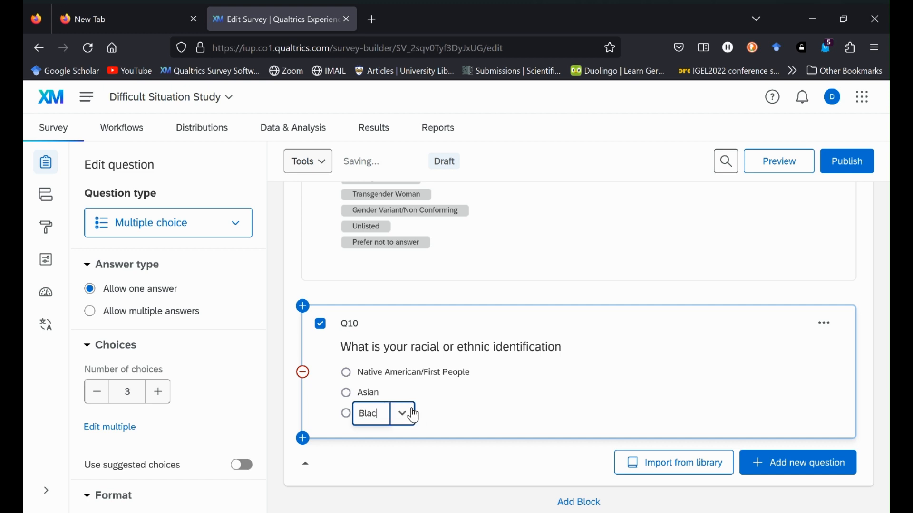
pyautogui.write('k-Afr')
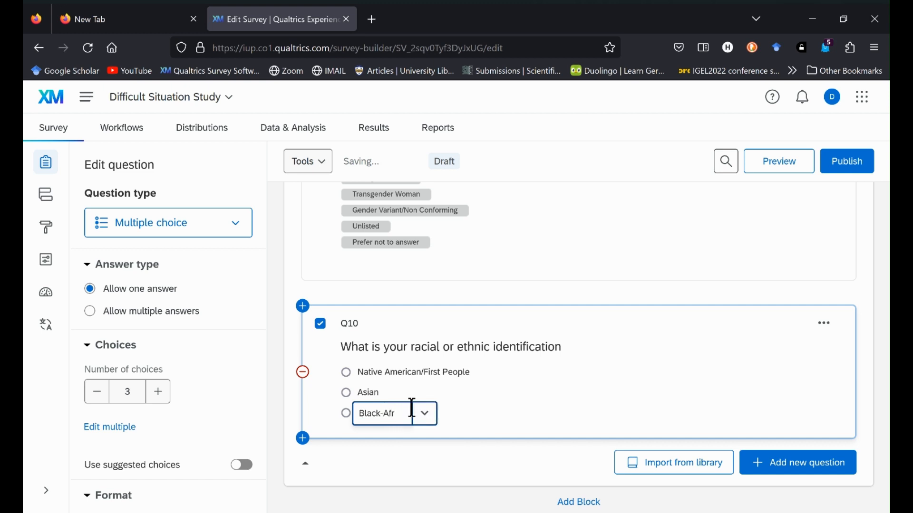
pyautogui.write('ican A')
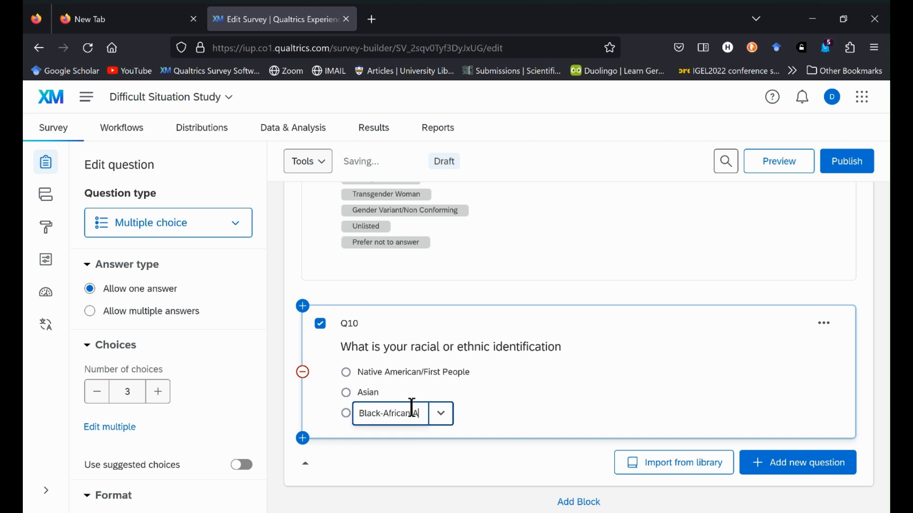
pyautogui.write('merican')
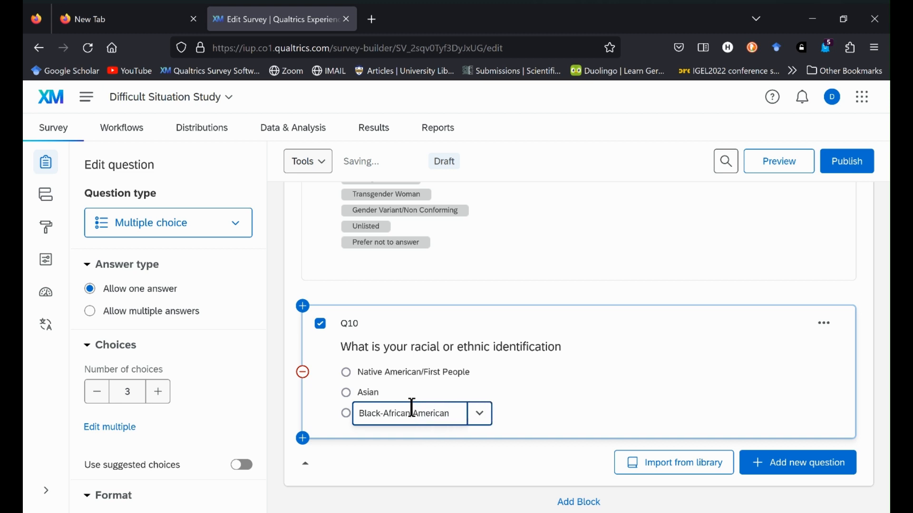
pyautogui.click(508, 425)
# Step: Increase the ethnicity question's number of choices to 7
pyautogui.click(158, 393)
pyautogui.click(158, 393)
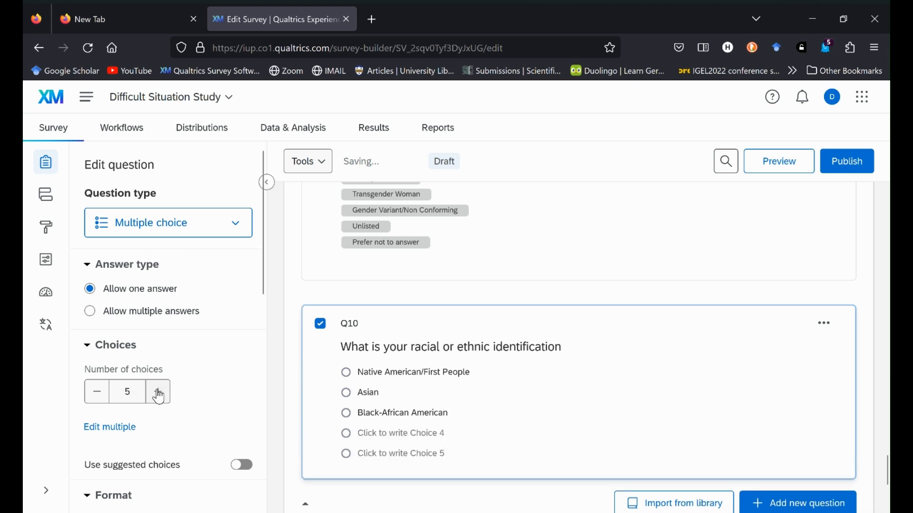
pyautogui.click(159, 392)
pyautogui.click(158, 392)
pyautogui.scroll(-2, 393, 433)
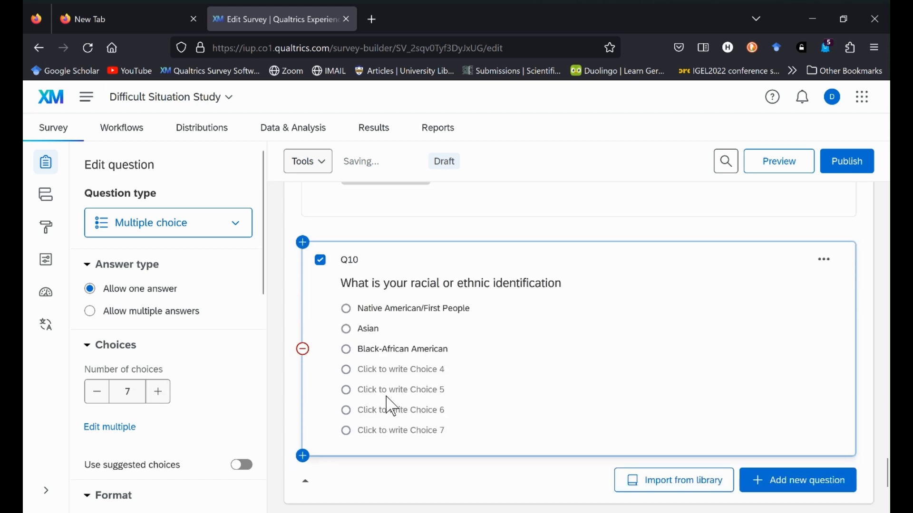
# Step: Replace the ethnicity question's fourth choice placeholder with "Hispanic-Latino"
pyautogui.click(394, 371)
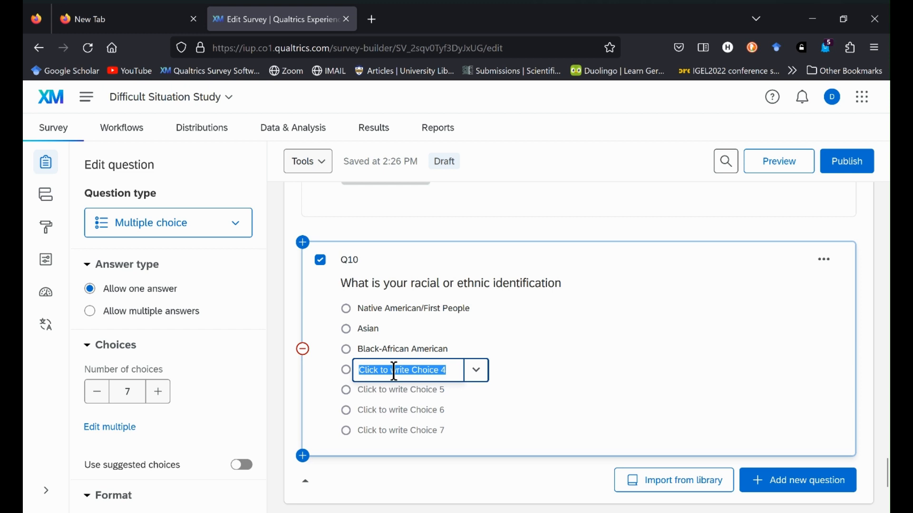
pyautogui.write('Hisp')
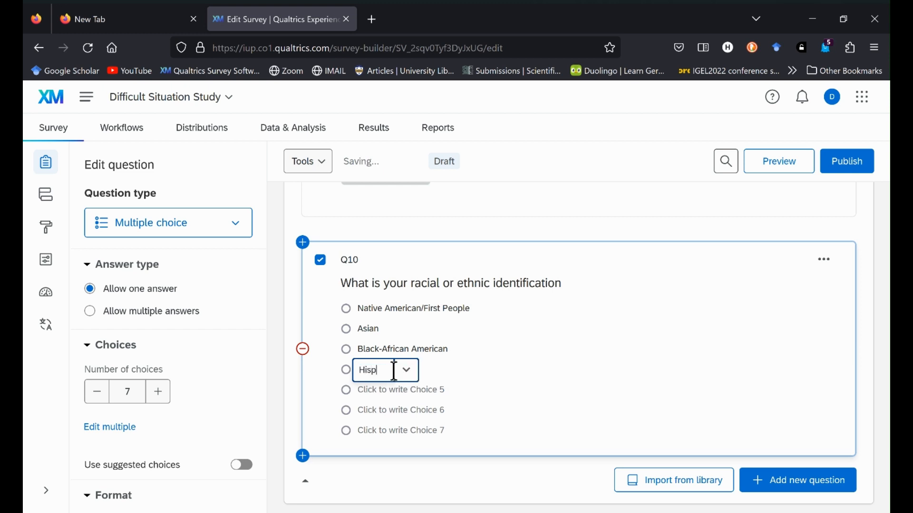
pyautogui.write('anic')
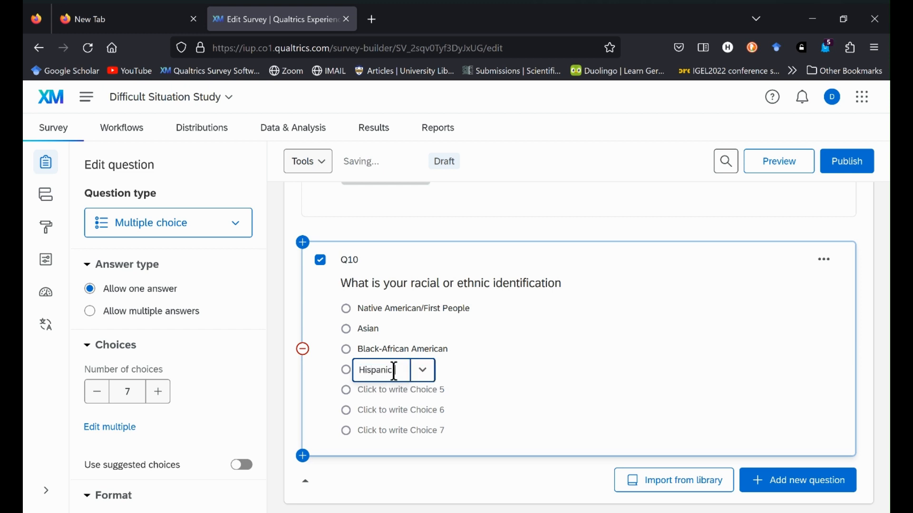
pyautogui.write('/Latine')
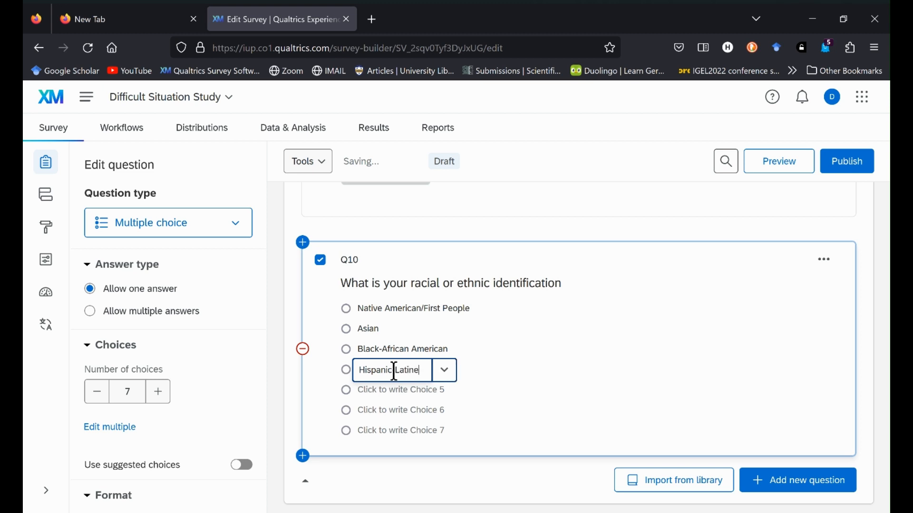
pyautogui.press('BackSpace')
# Step: Replace the ethnicity question's fifth choice placeholder with "Hawaiian-Pacific Islander"
pyautogui.click(404, 391)
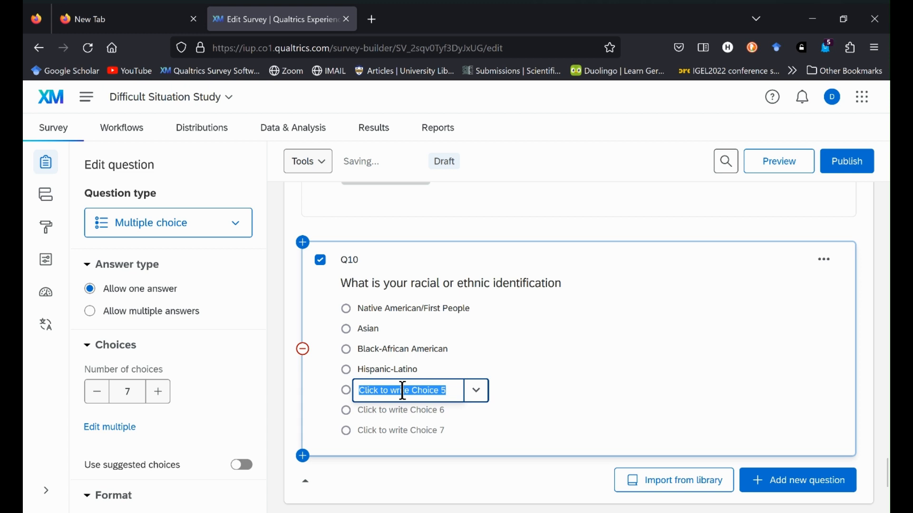
pyautogui.write('Ha')
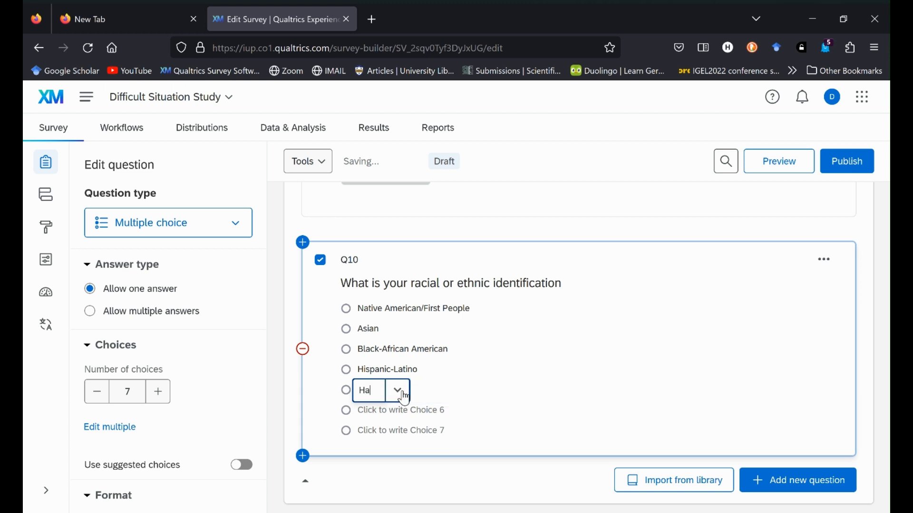
pyautogui.write('waiii')
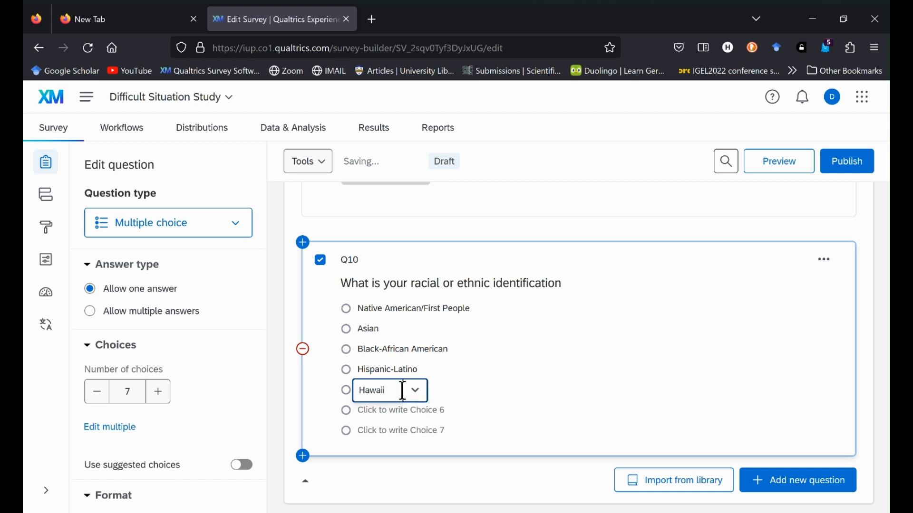
pyautogui.write('an-Pacifi')
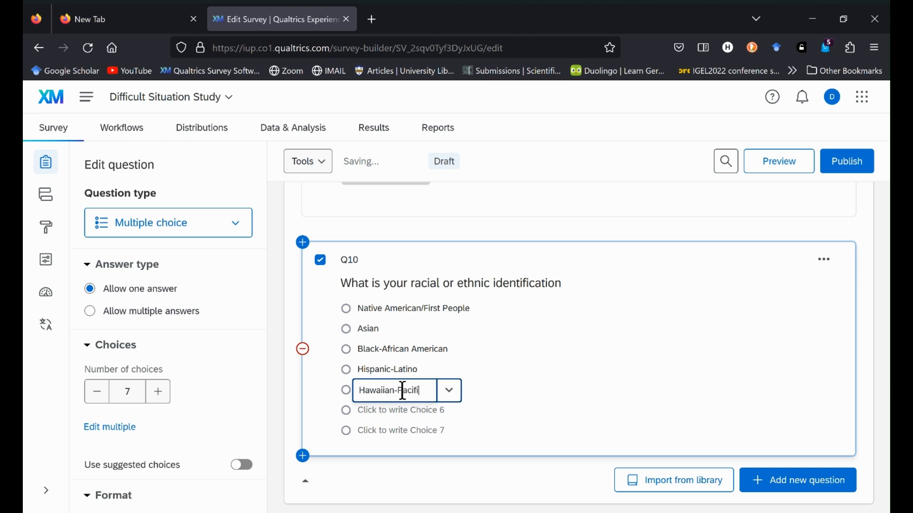
pyautogui.write('c Islander')
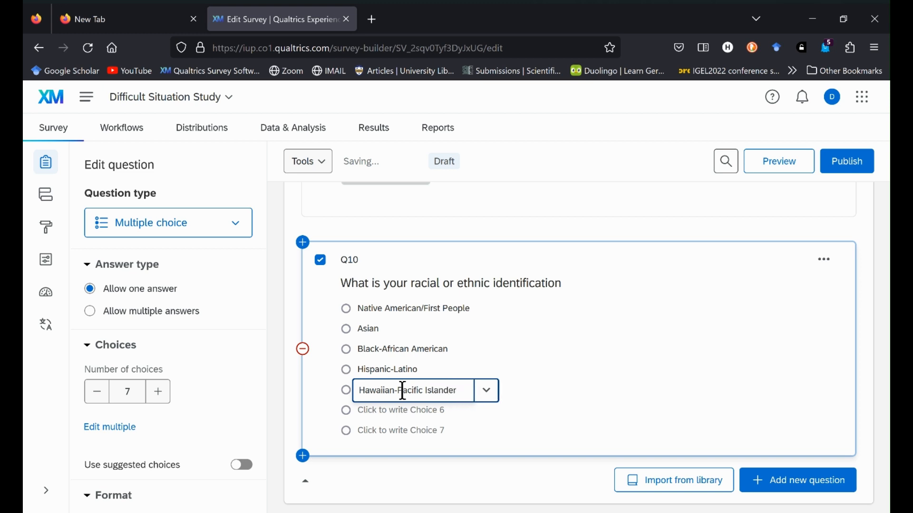
# Step: Fill in the ethnicity question's sixth and seventh choices with "White" and "Multi-Ethnicity"
pyautogui.click(386, 418)
pyautogui.write('White')
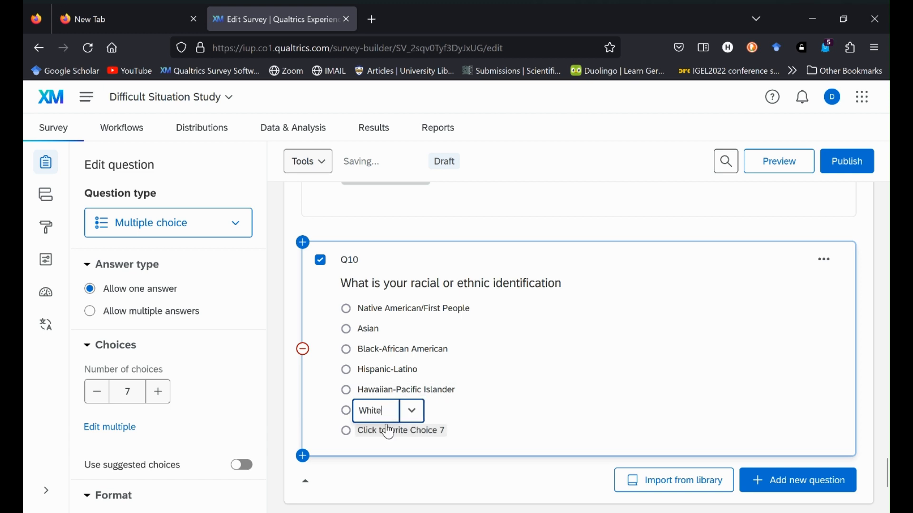
pyautogui.click(388, 431)
pyautogui.write('Multi')
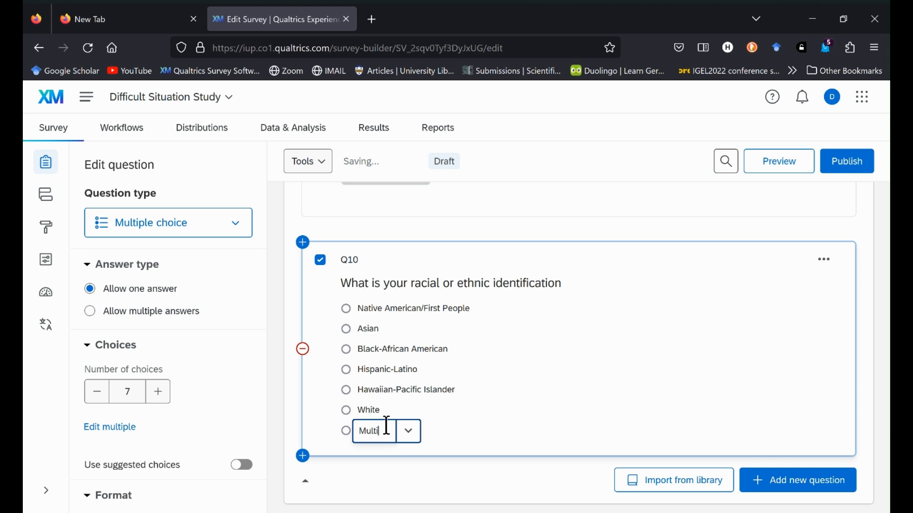
pyautogui.write('-Ethn')
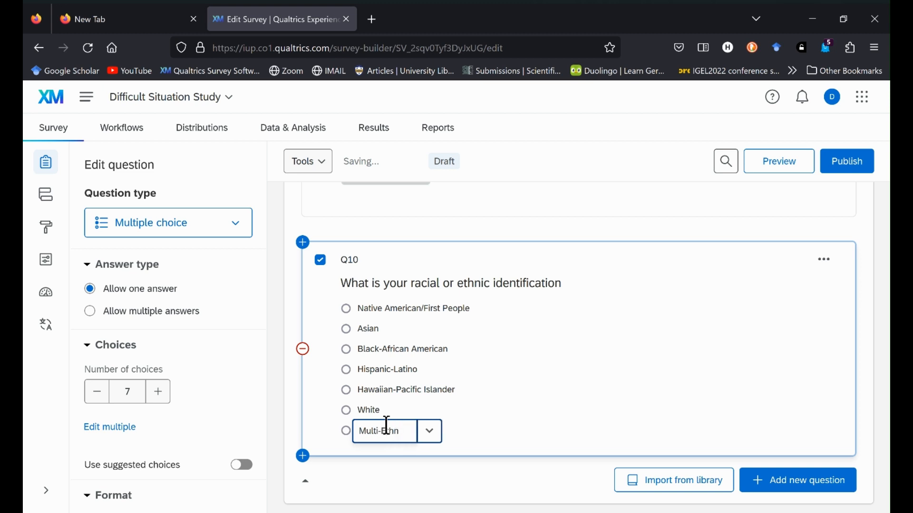
pyautogui.write('icity')
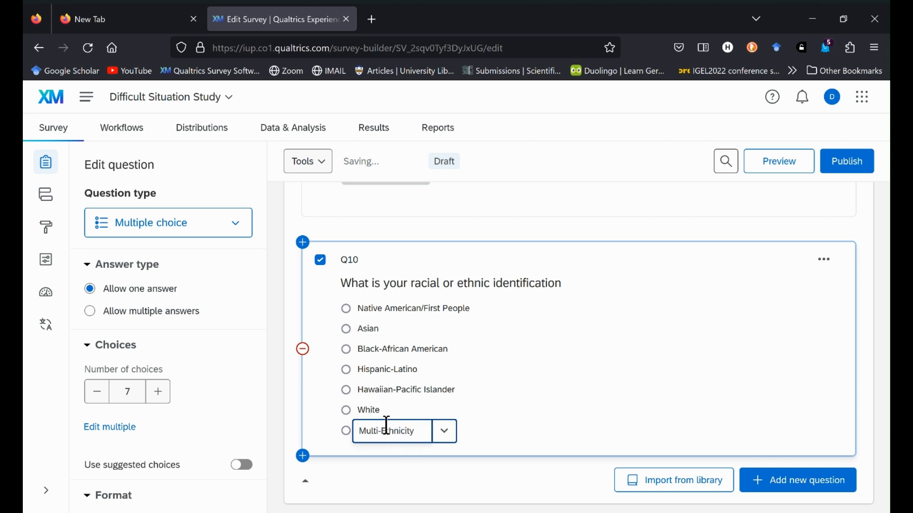
# Step: Increase the ethnicity question's number of choices to 9
pyautogui.click(163, 397)
pyautogui.click(163, 398)
pyautogui.scroll(-1, 477, 400)
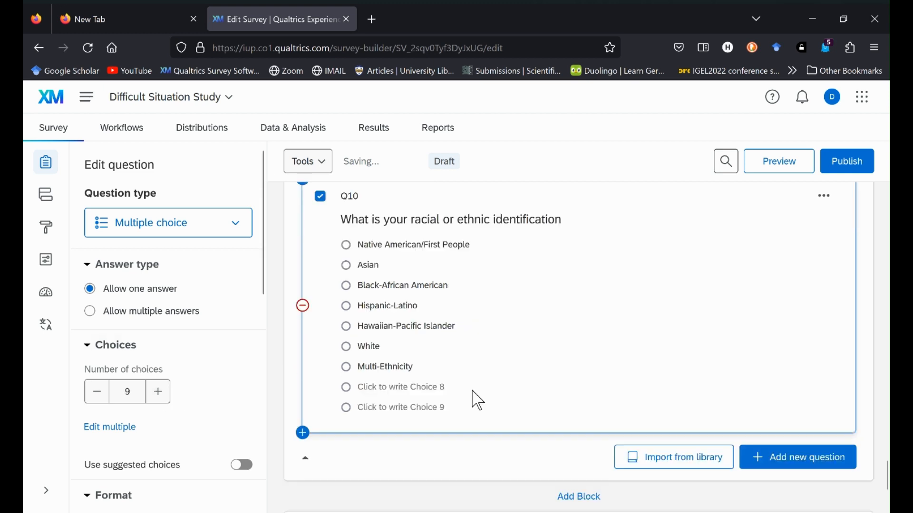
# Step: Fill in the ethnicity question's eighth and ninth choices with "Unlisted" and "Prefer not to asnwer"
pyautogui.click(418, 389)
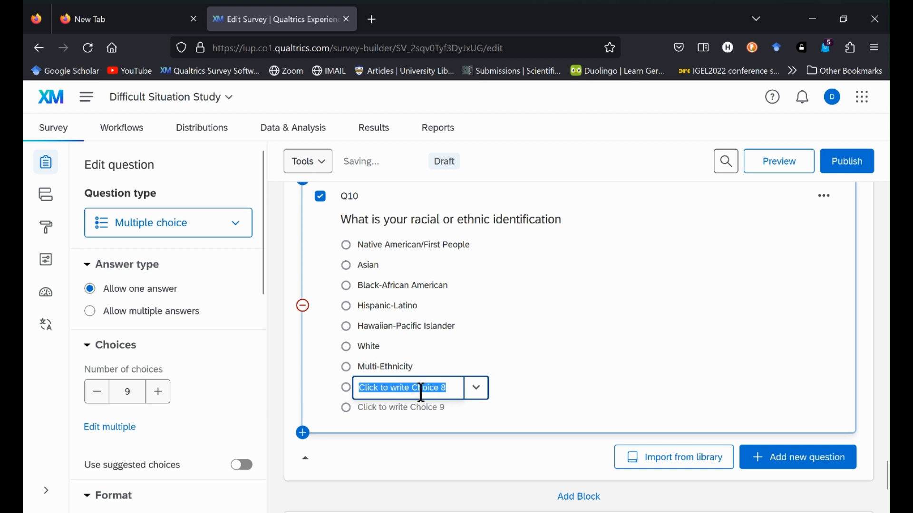
pyautogui.write('Unlisted')
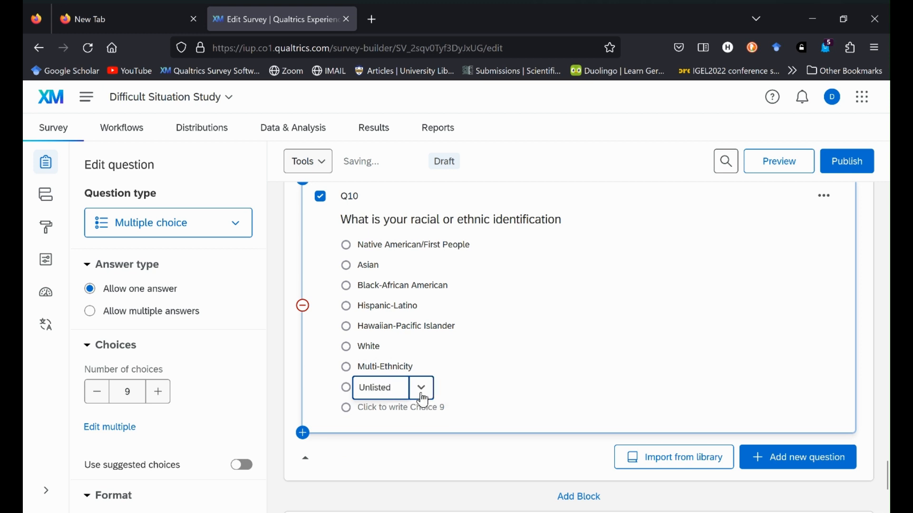
pyautogui.click(416, 408)
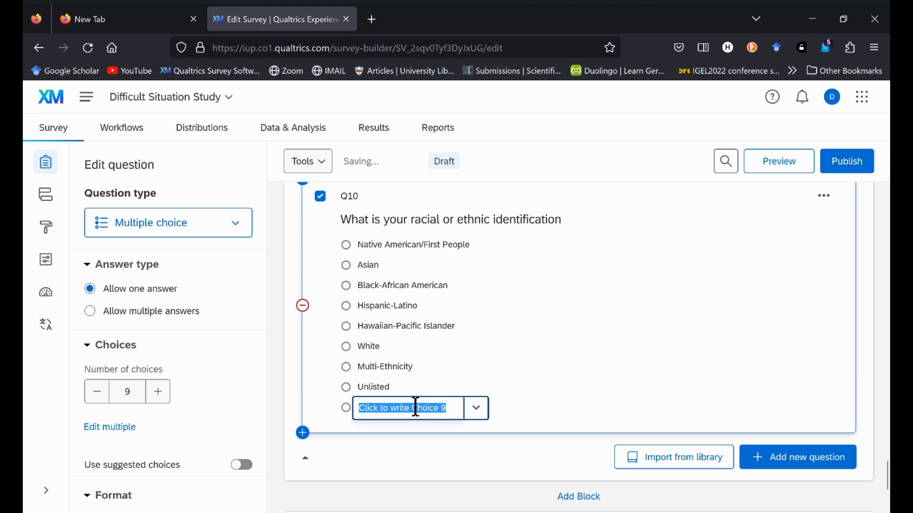
pyautogui.write('Prefere')
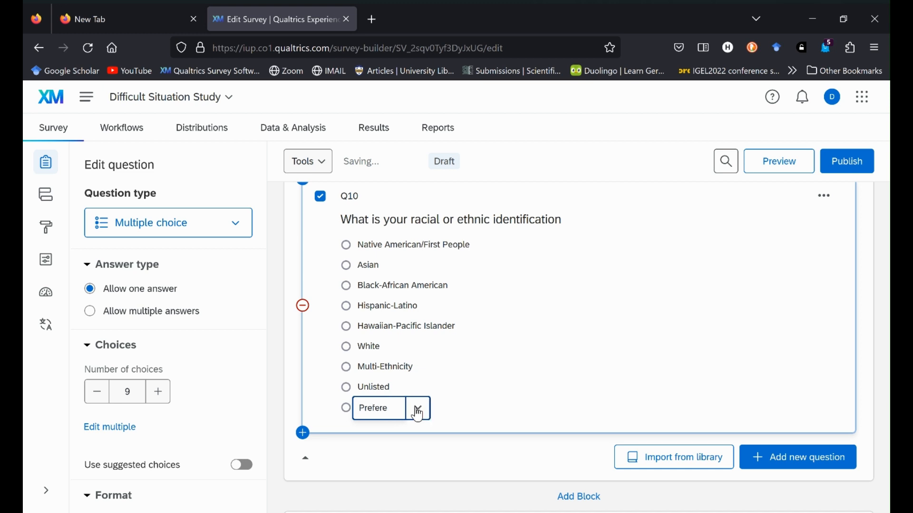
pyautogui.press('BackSpace')
pyautogui.write('not to asnwer')
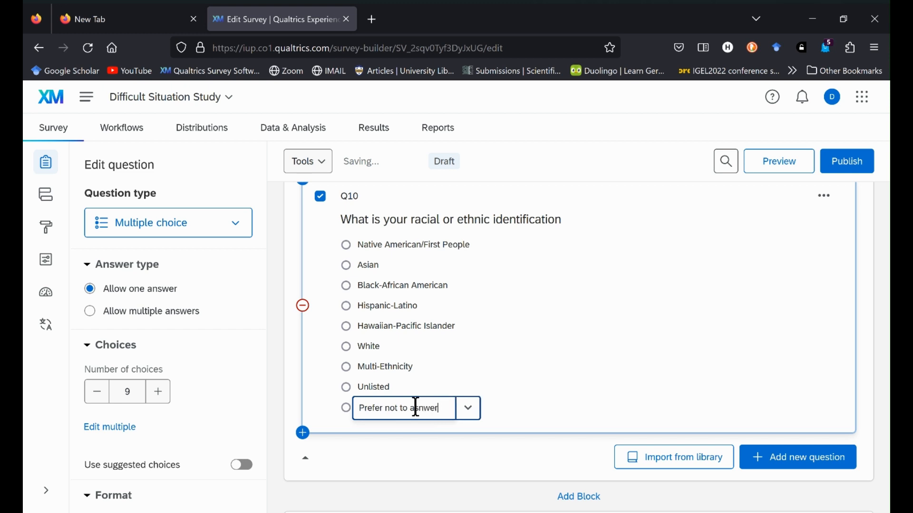
pyautogui.click(592, 387)
# Step: Add a page break after the "Do you agree to participate in this study?" question in the consent section
pyautogui.scroll(8, 592, 386)
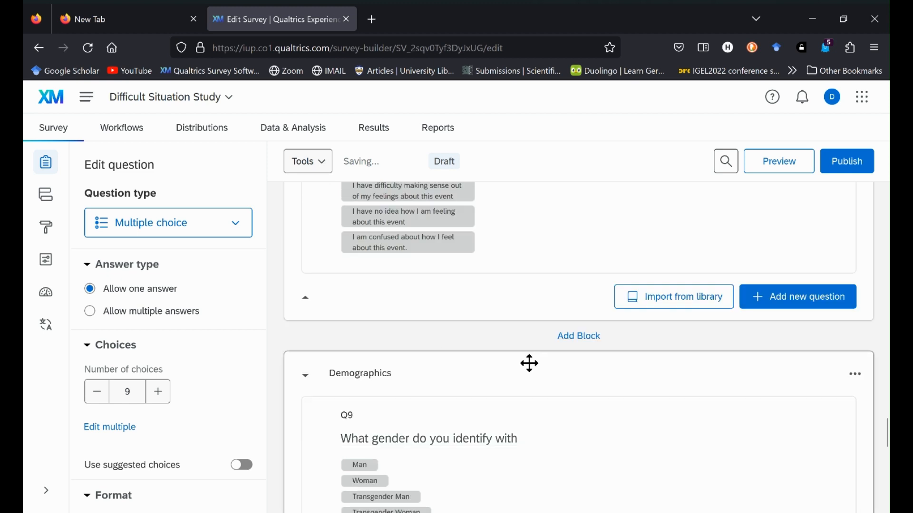
pyautogui.scroll(-6, 464, 364)
pyautogui.scroll(-5, 468, 374)
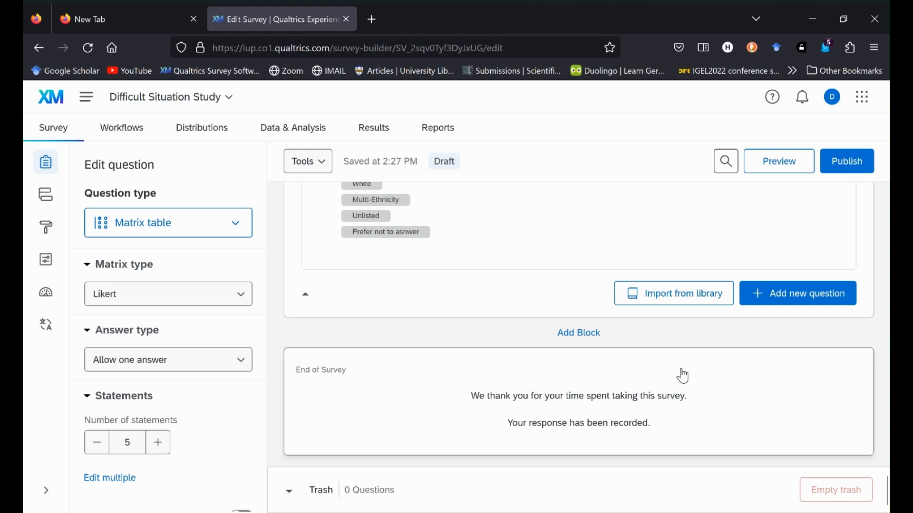
pyautogui.scroll(15, 683, 376)
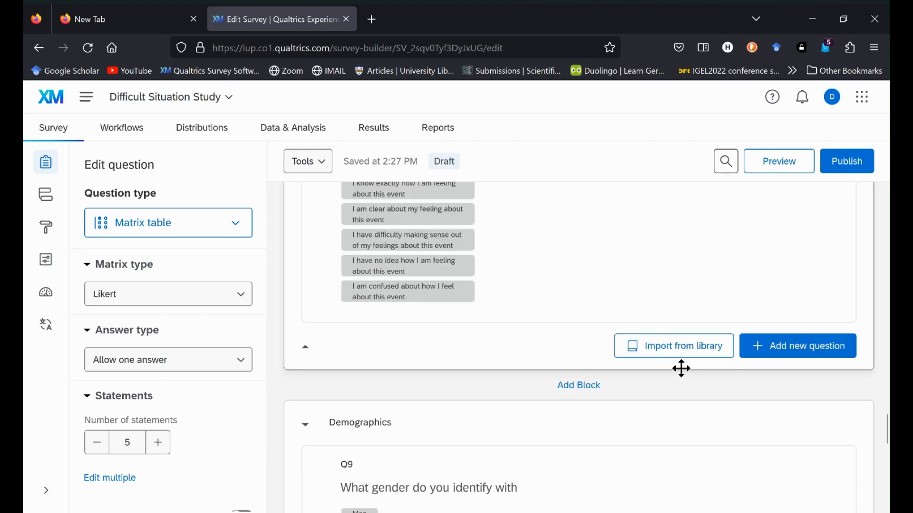
pyautogui.scroll(-12, 687, 378)
pyautogui.scroll(9, 687, 379)
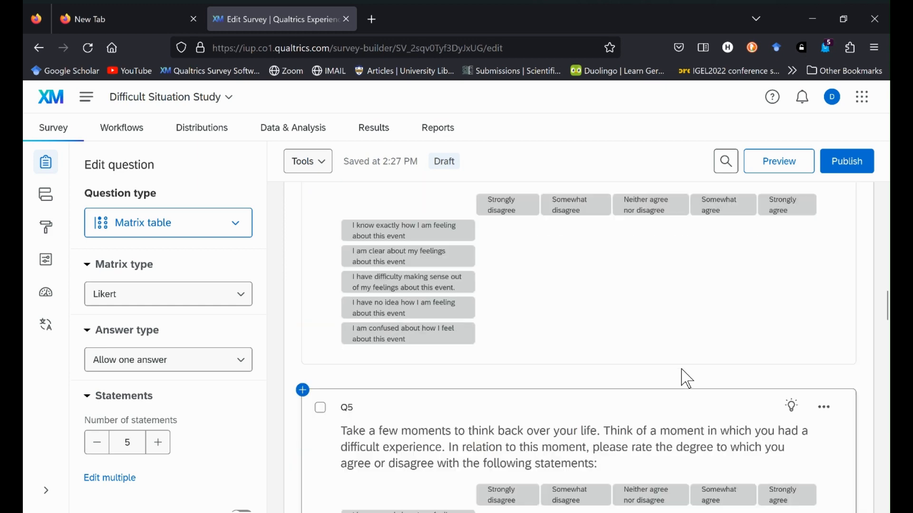
pyautogui.scroll(12, 687, 379)
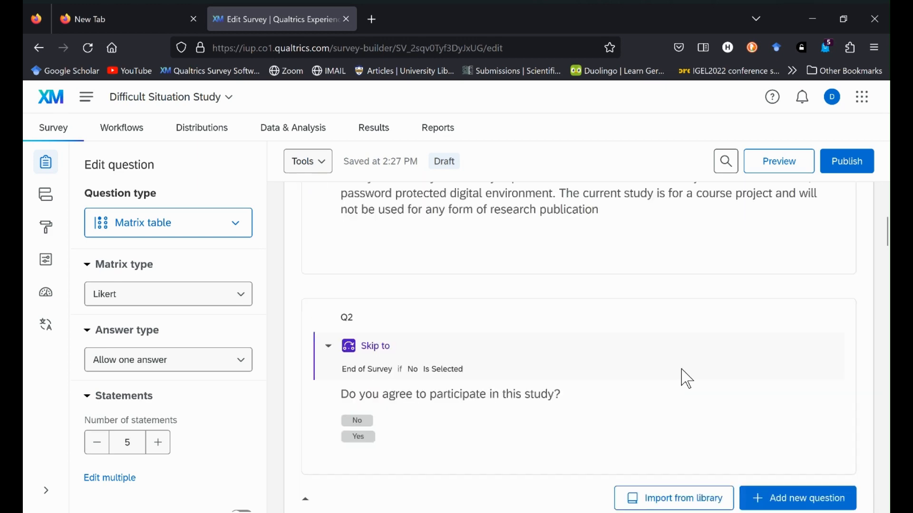
pyautogui.scroll(-3, 687, 379)
pyautogui.scroll(-2, 683, 377)
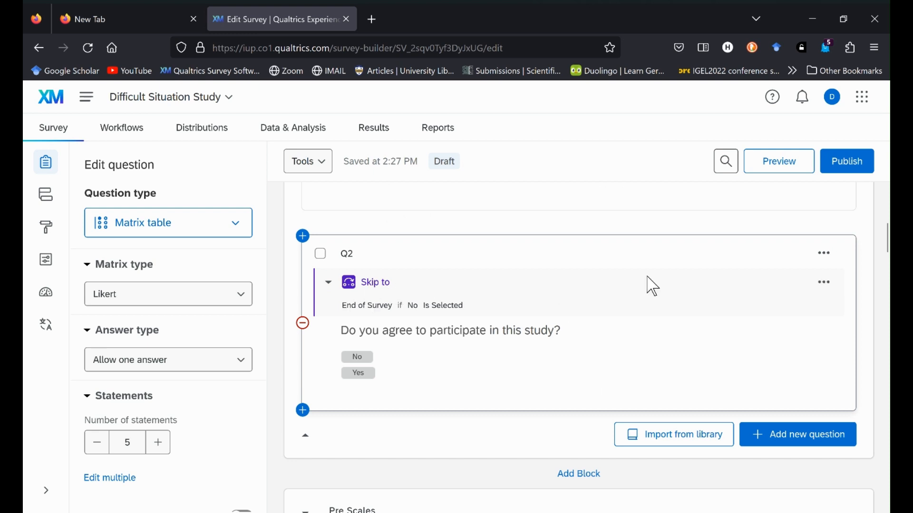
pyautogui.click(827, 259)
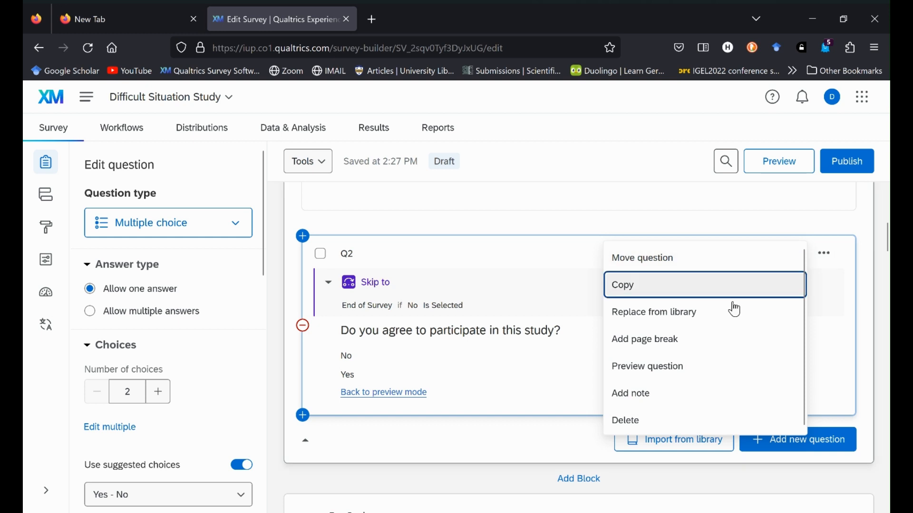
pyautogui.click(660, 340)
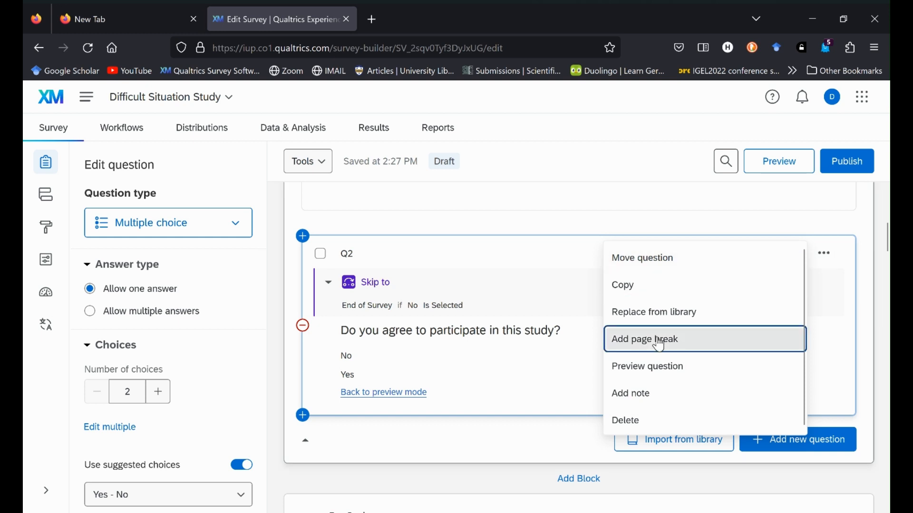
# Step: Add a page break after matrix question Q3 in the Pre Scales block
pyautogui.scroll(-2, 554, 421)
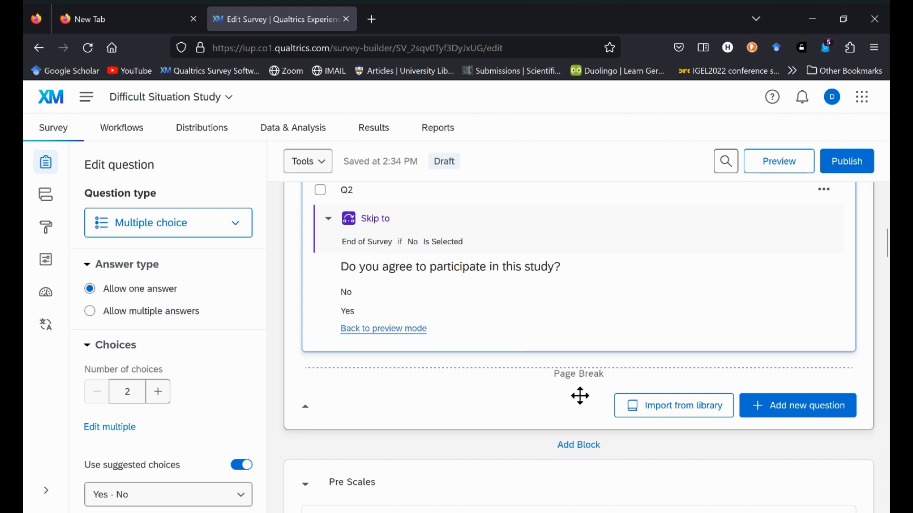
pyautogui.scroll(-5, 581, 411)
pyautogui.scroll(-3, 589, 420)
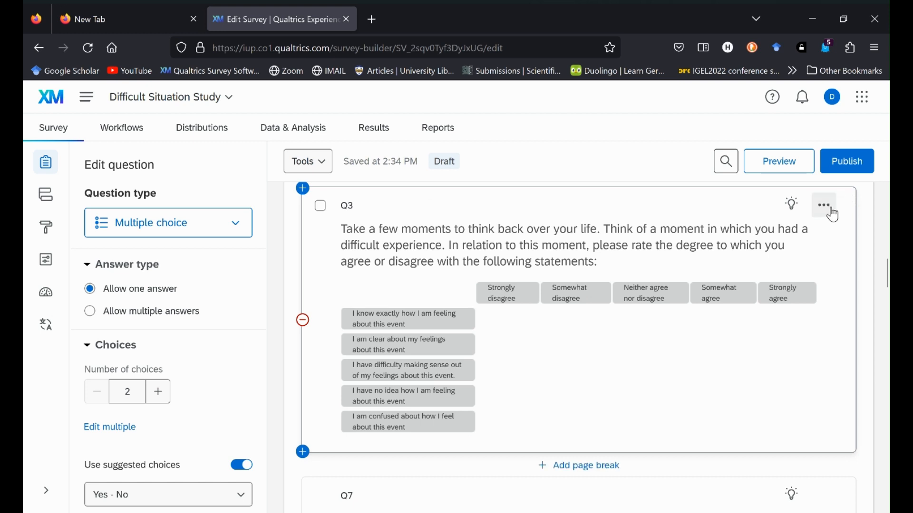
pyautogui.click(833, 209)
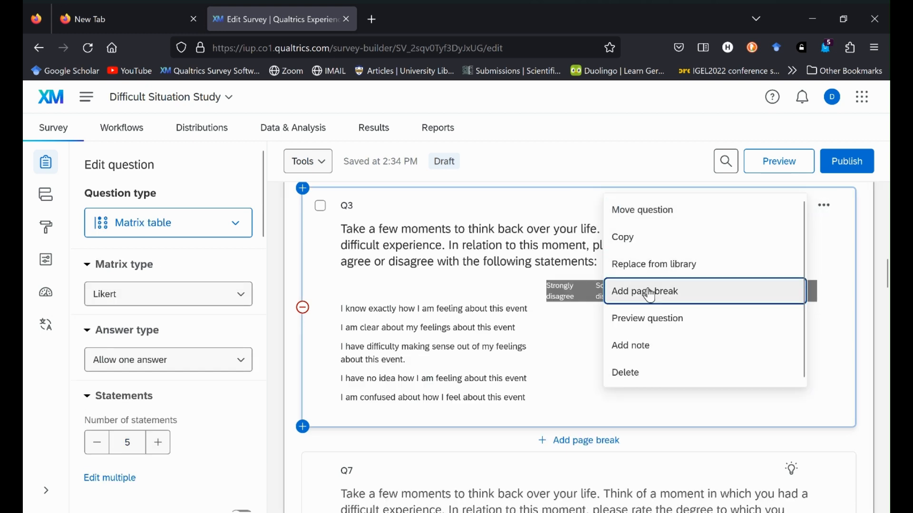
pyautogui.click(713, 348)
# Step: Add a page break after the three-minute writing question in the Meaningful Literacy Task block
pyautogui.scroll(-5, 670, 354)
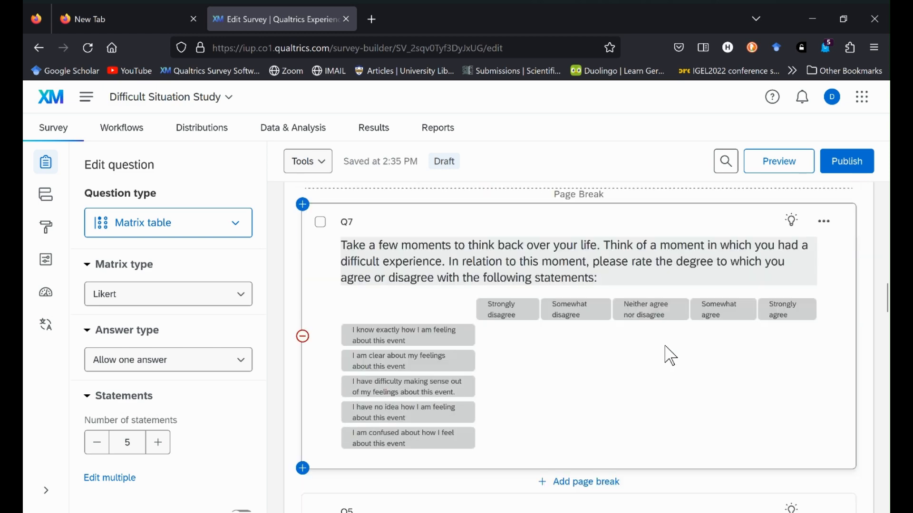
pyautogui.scroll(6, 670, 354)
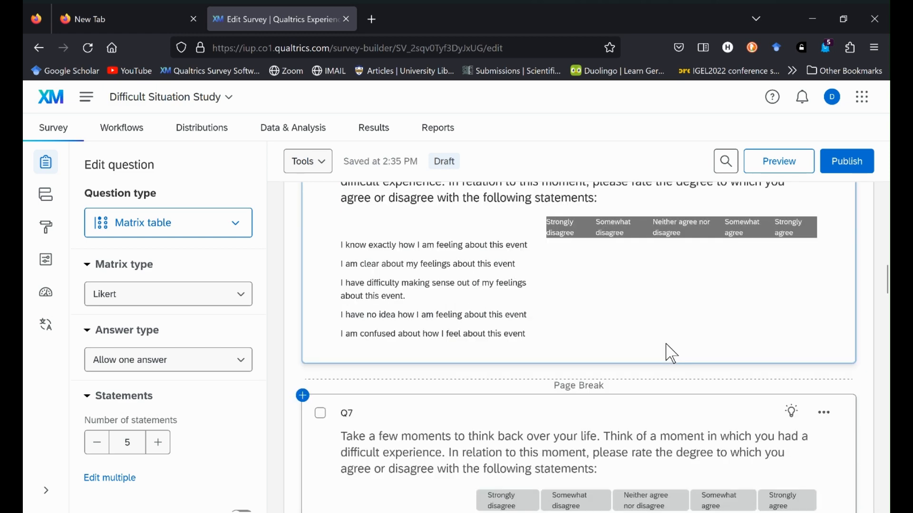
pyautogui.scroll(-4, 666, 345)
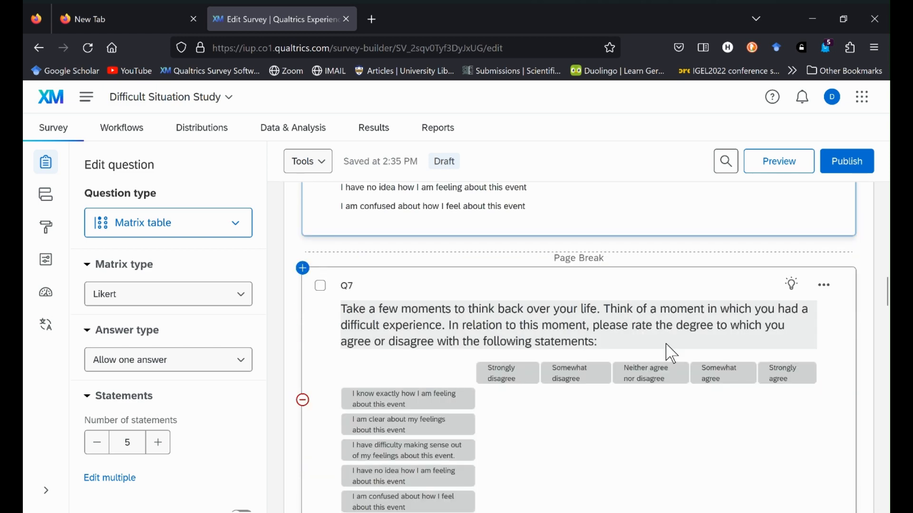
pyautogui.scroll(-4, 671, 355)
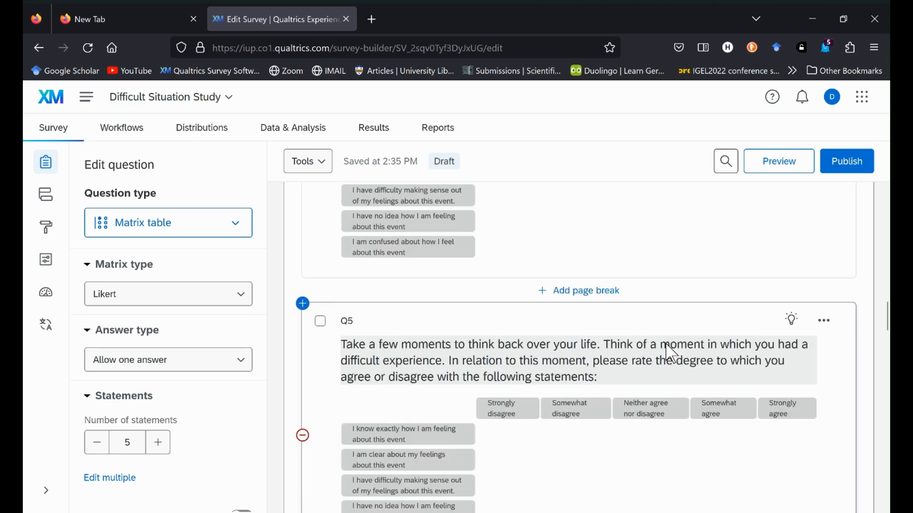
pyautogui.scroll(-9, 670, 353)
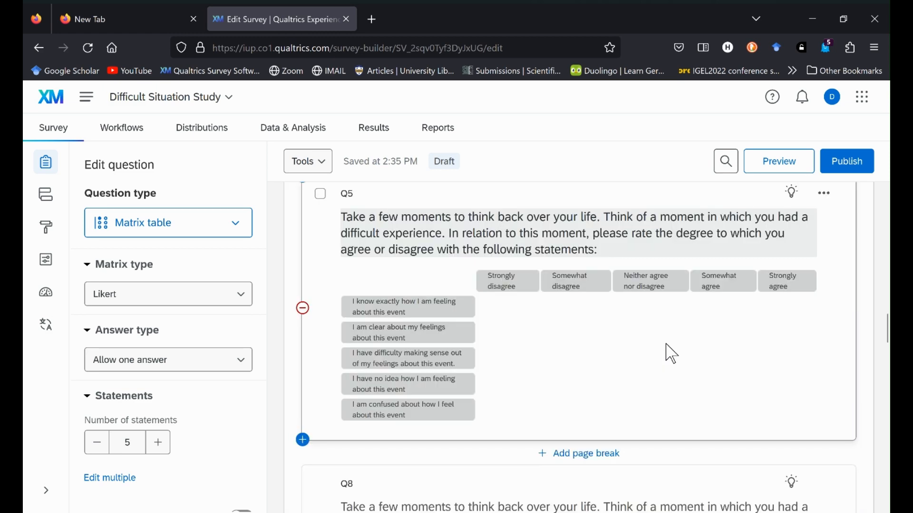
pyautogui.scroll(7, 664, 354)
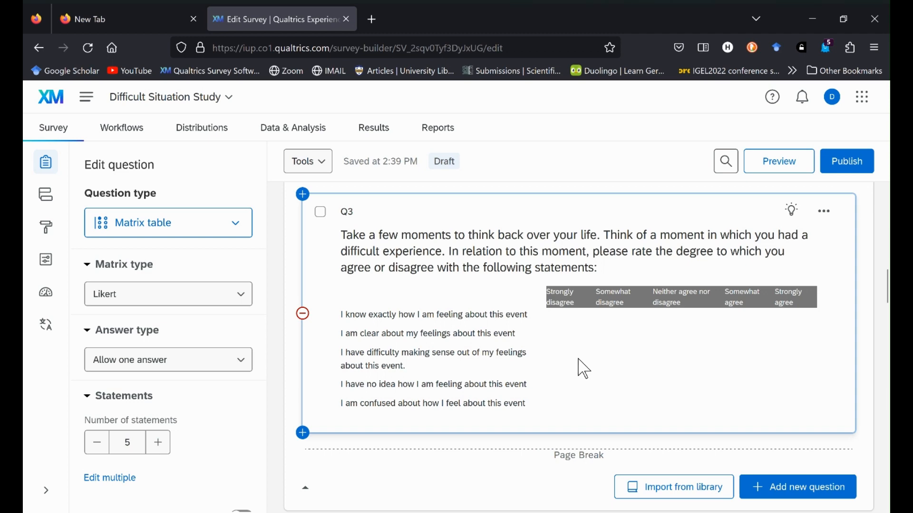
pyautogui.scroll(-7, 585, 369)
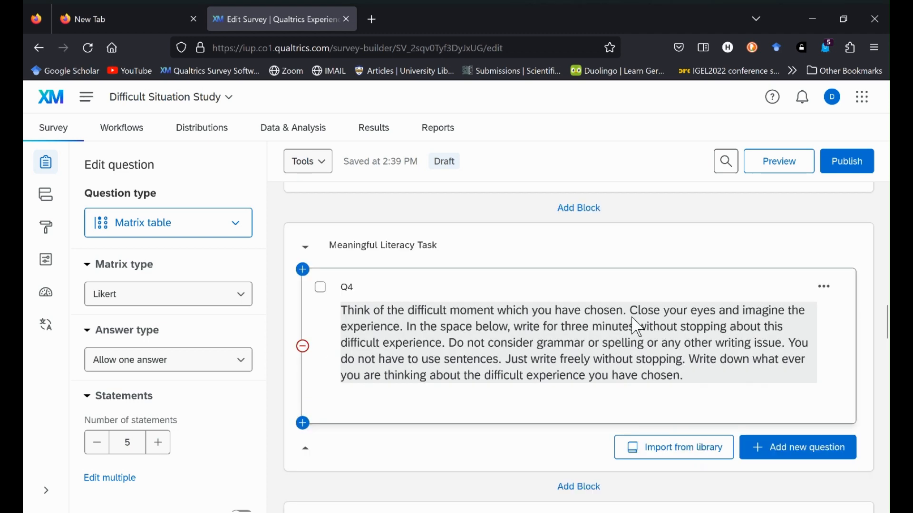
pyautogui.click(827, 288)
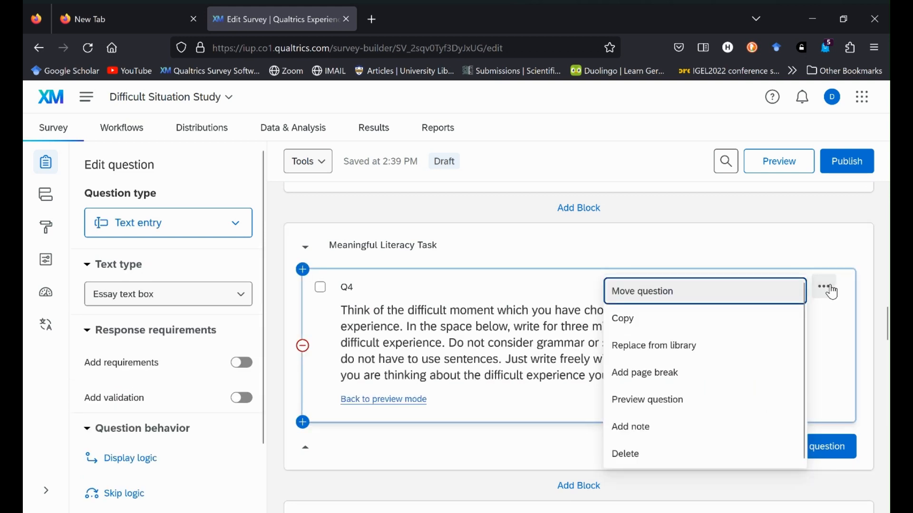
pyautogui.click(692, 375)
# Step: Add a page break after matrix question Q8 in the Post Scales block
pyautogui.scroll(-4, 689, 374)
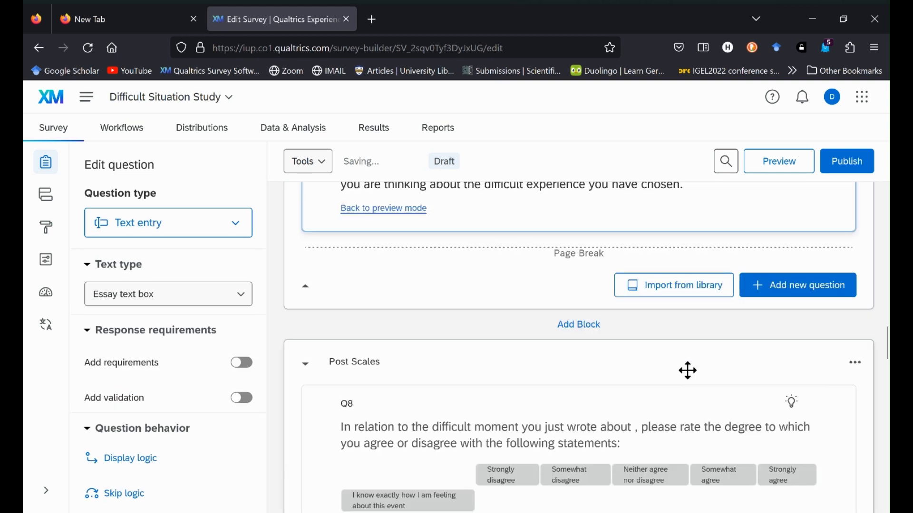
pyautogui.scroll(-4, 689, 373)
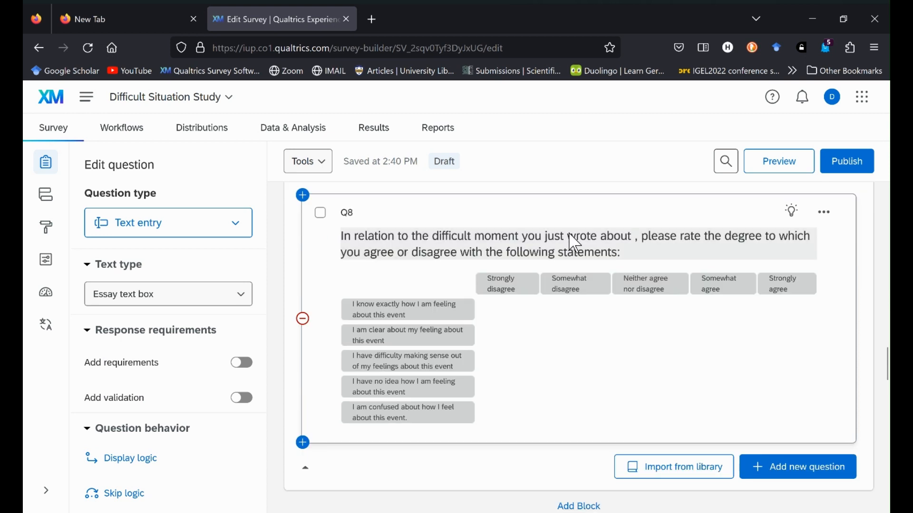
pyautogui.click(830, 218)
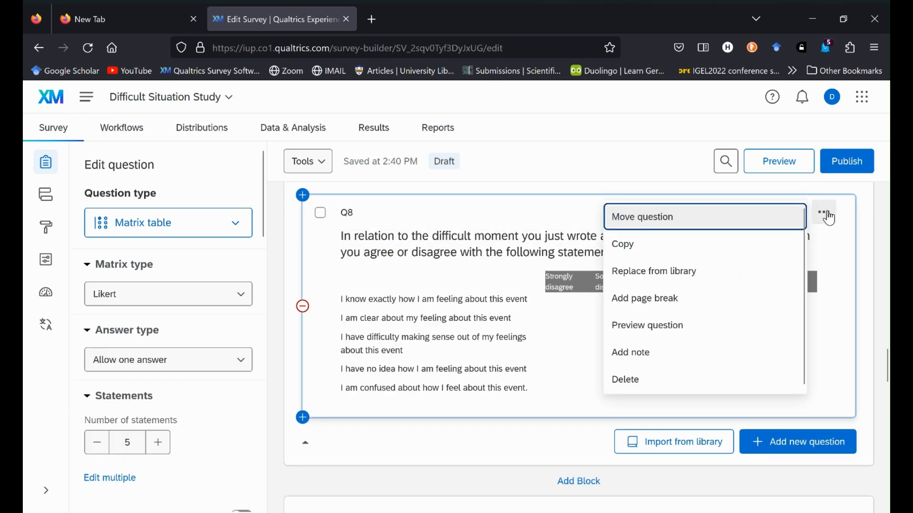
pyautogui.click(664, 300)
# Step: Add a page break after the racial or ethnic identification question in the Demographics block
pyautogui.scroll(-4, 664, 304)
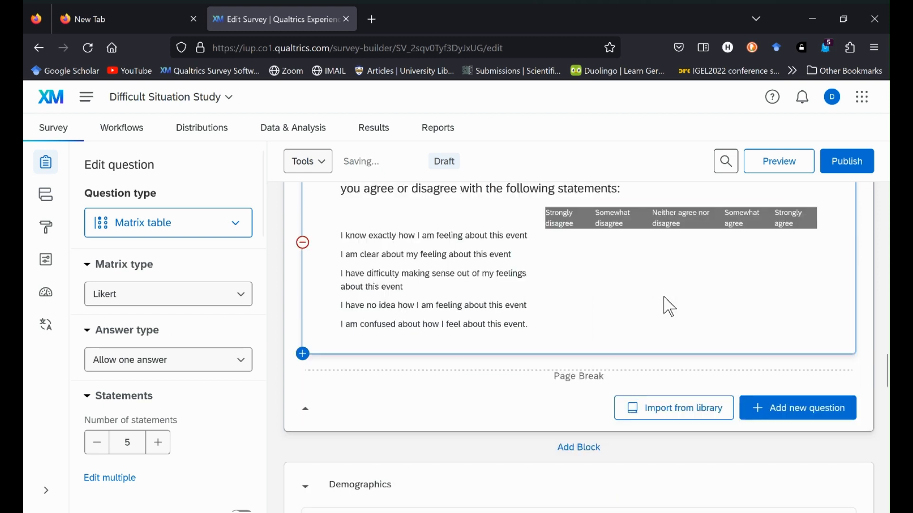
pyautogui.scroll(-8, 664, 296)
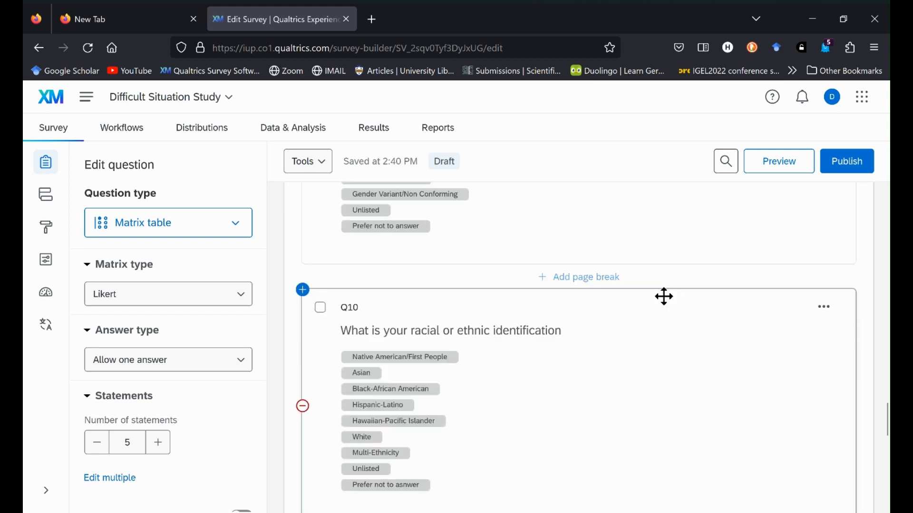
pyautogui.scroll(-3, 666, 299)
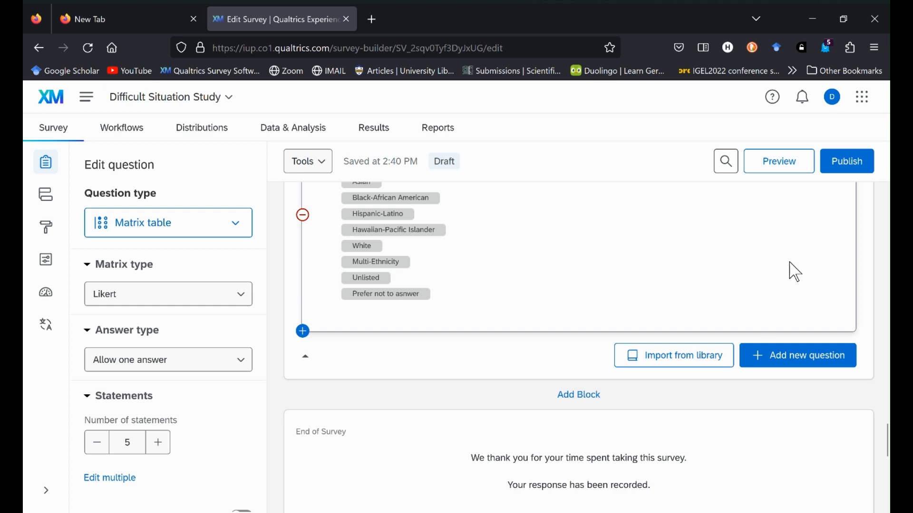
pyautogui.scroll(3, 792, 271)
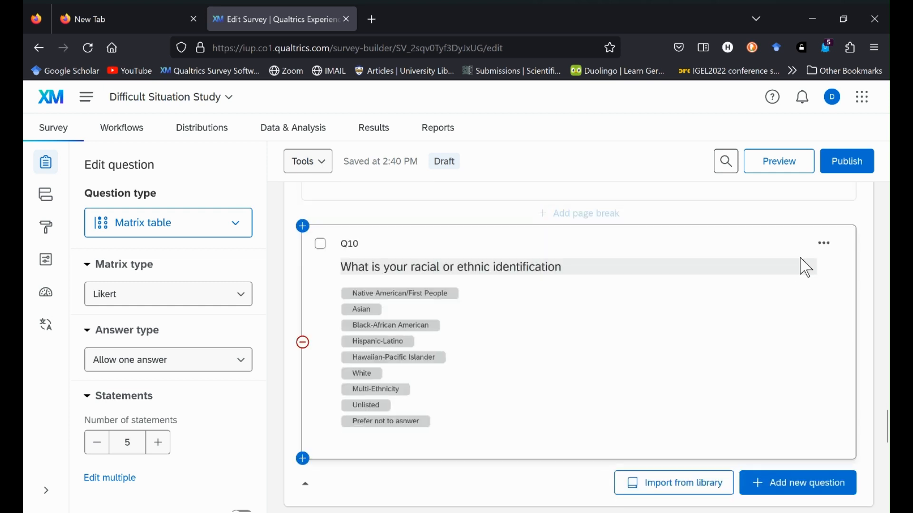
pyautogui.click(824, 243)
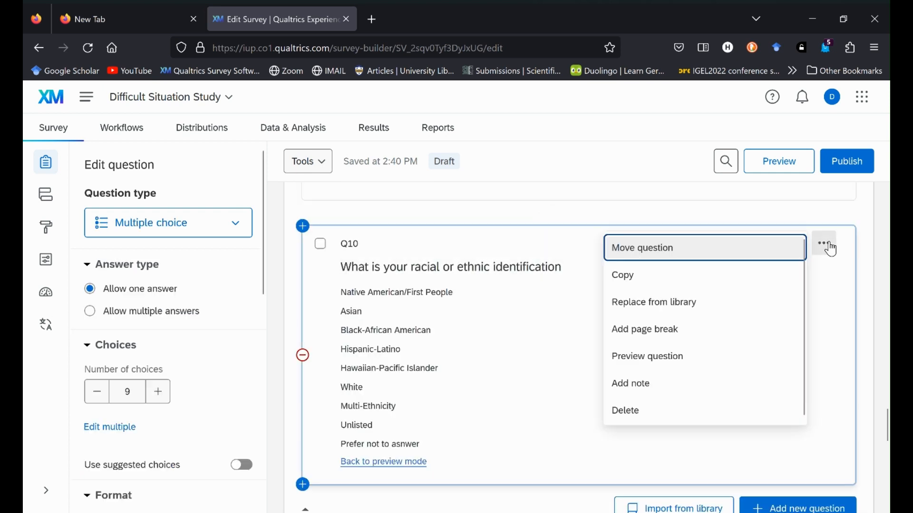
pyautogui.click(674, 334)
pyautogui.scroll(-7, 672, 335)
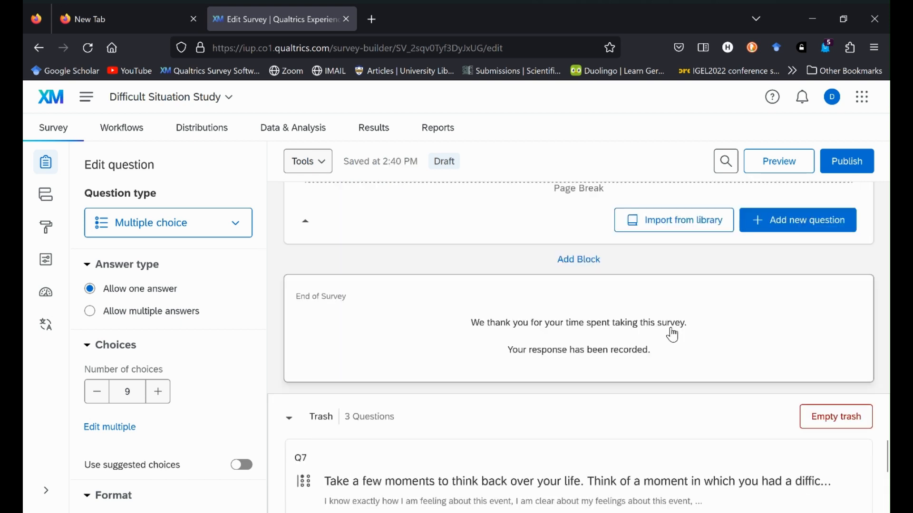
pyautogui.scroll(1, 674, 336)
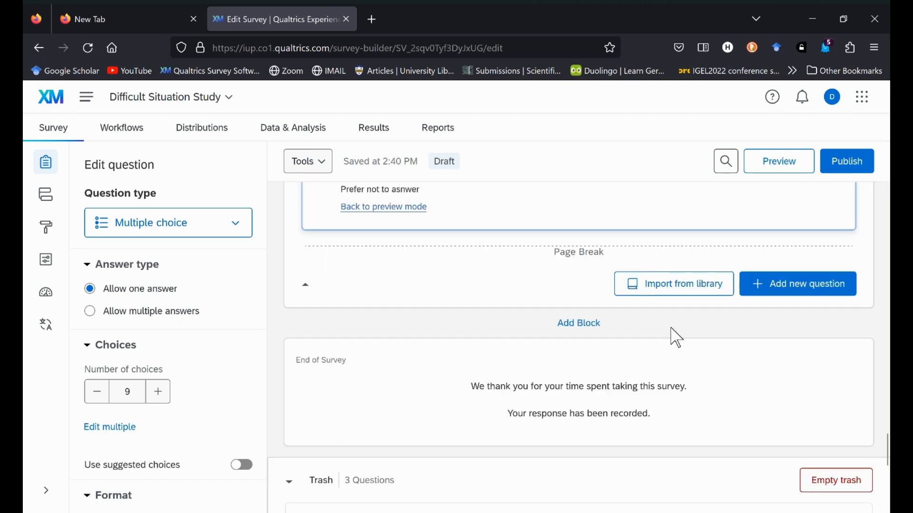